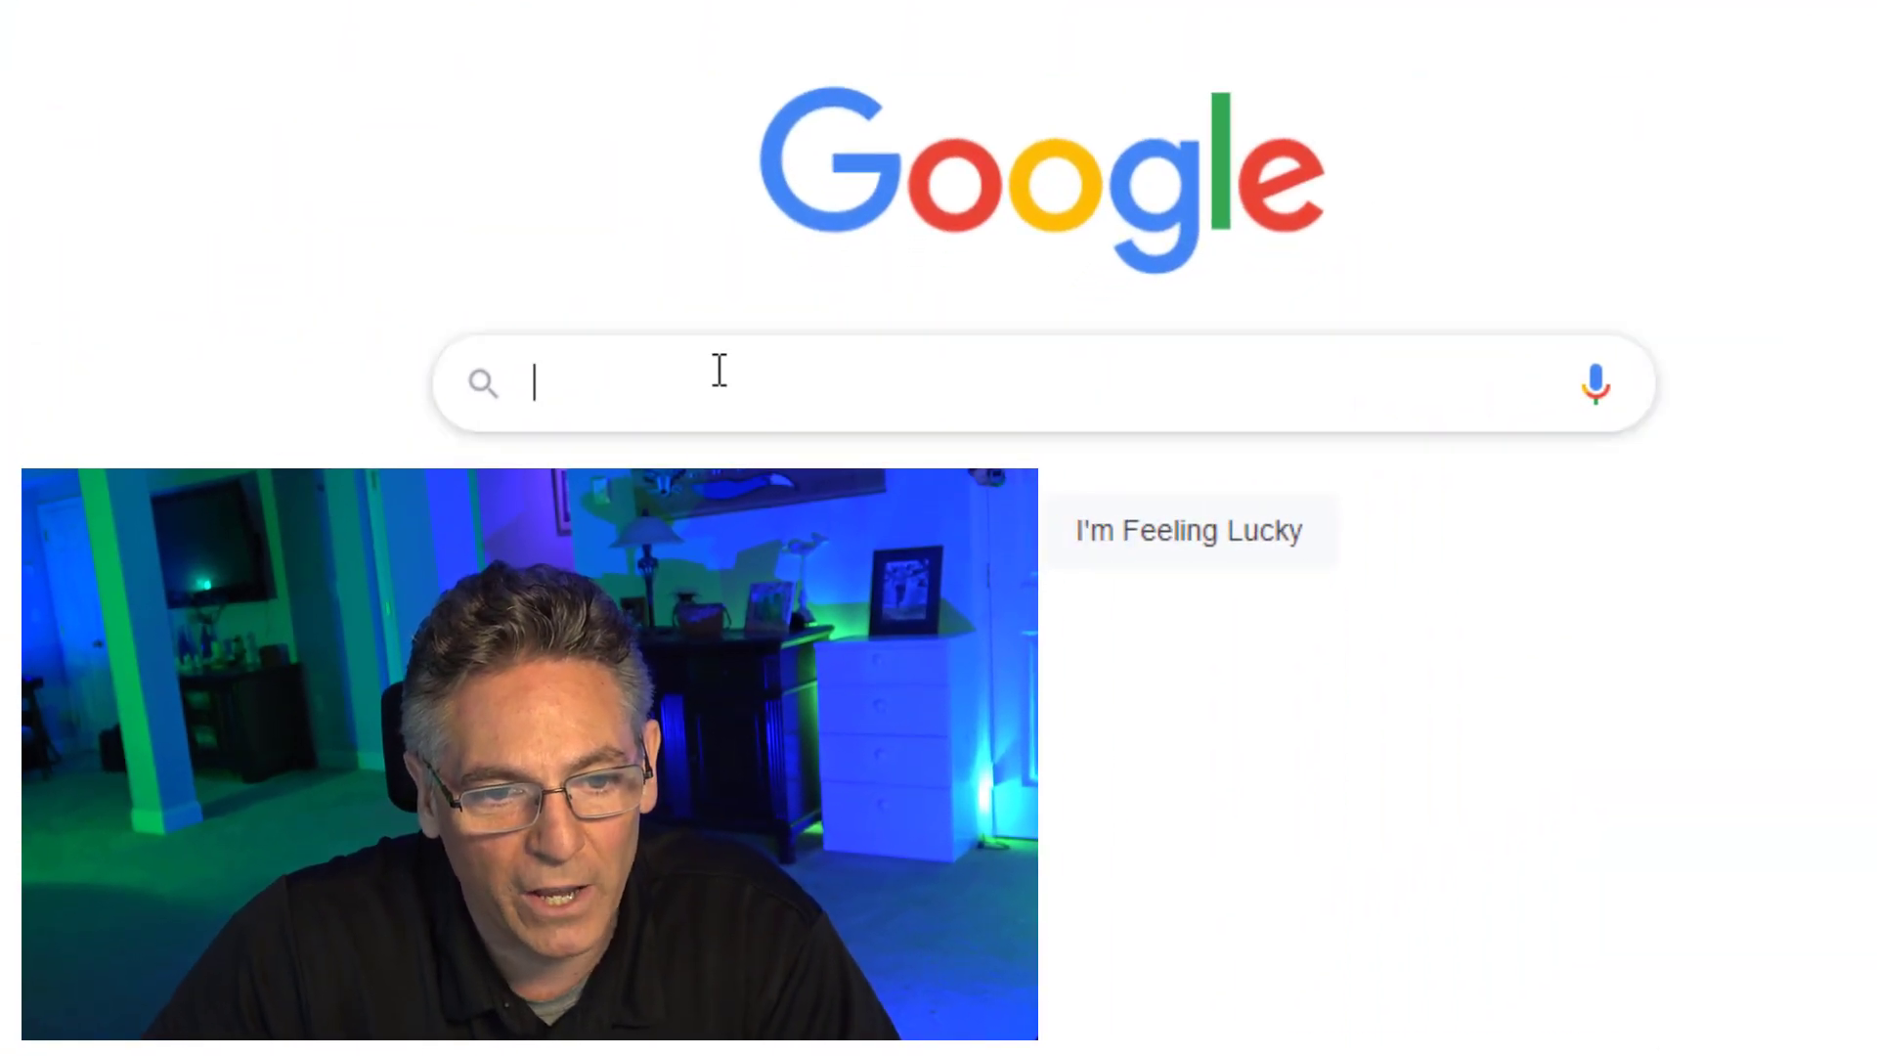
Search the web for Google slides and open the personal version of Google Slides
{"action": "type", "text": "Gloo"}
{"action": "key", "text": "BackSpace"}
{"action": "key", "text": "BackSpace"}
{"action": "key", "text": "BackSpace"}
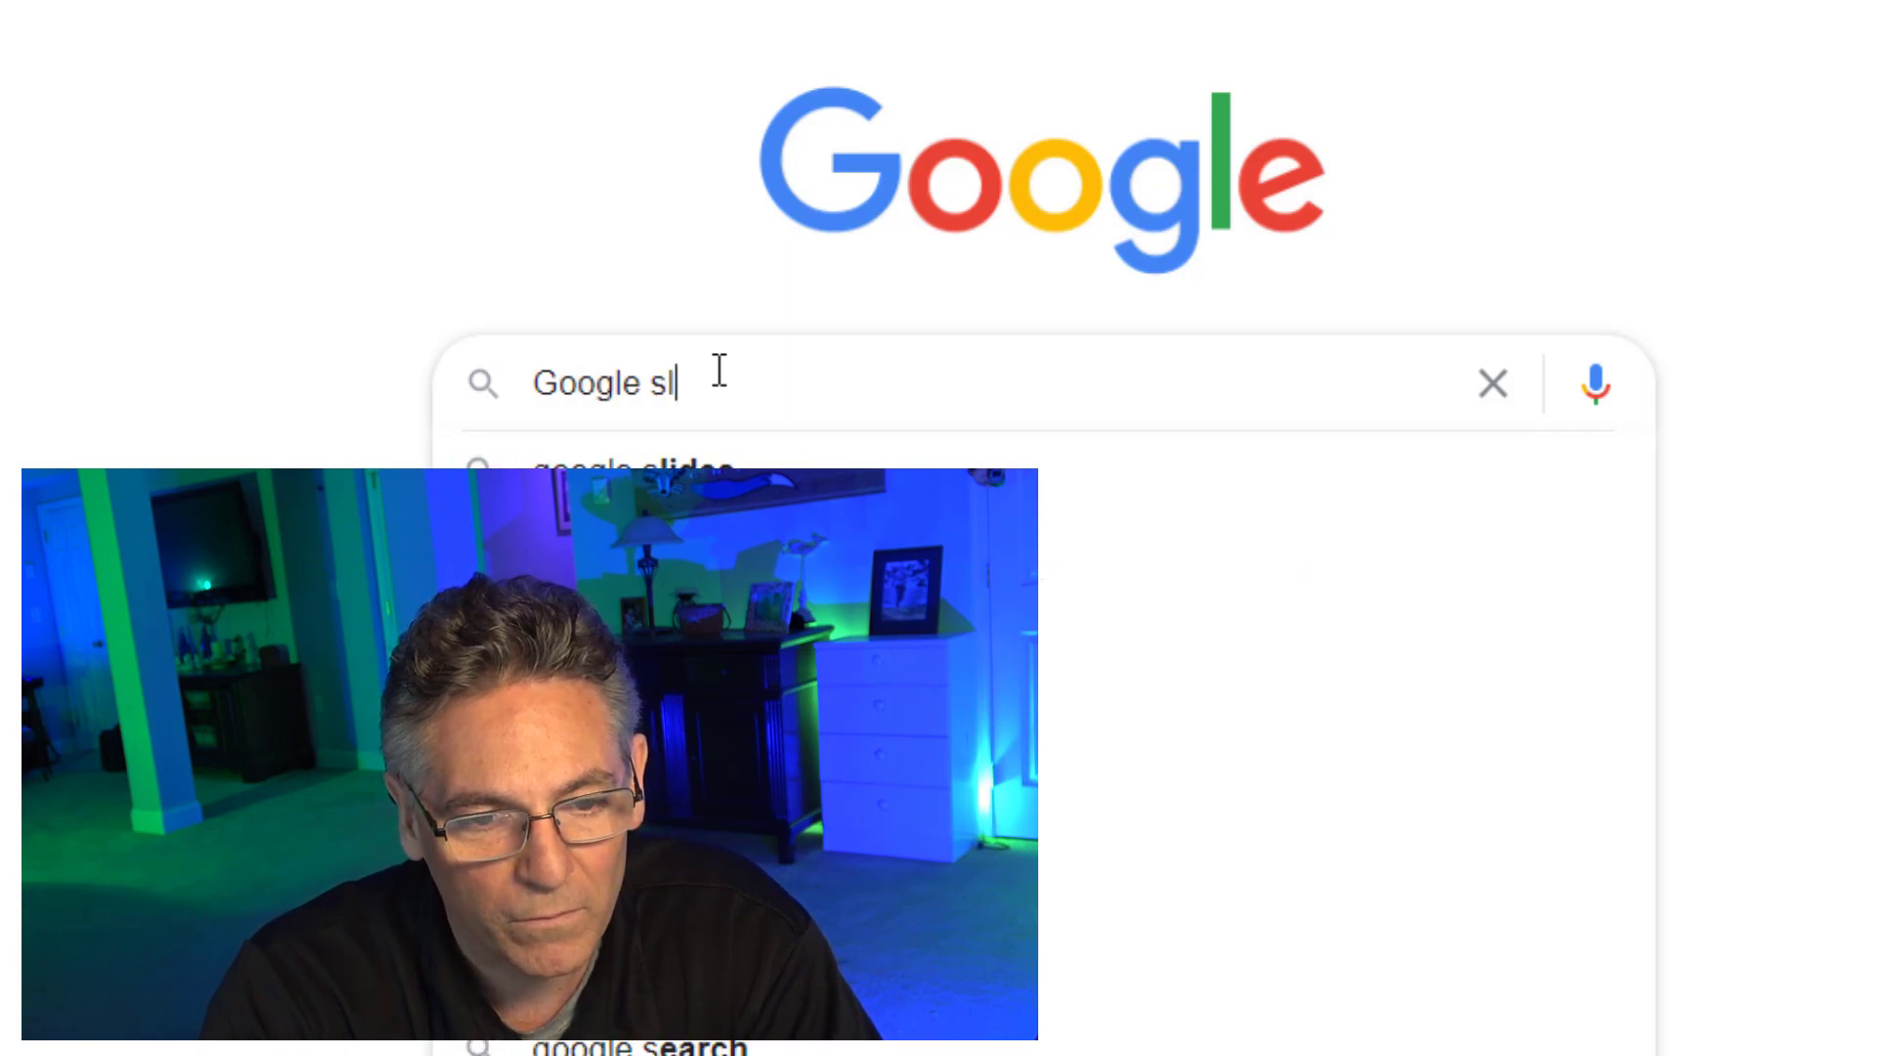
{"action": "type", "text": "oogle slides"}
{"action": "key", "text": "Return"}
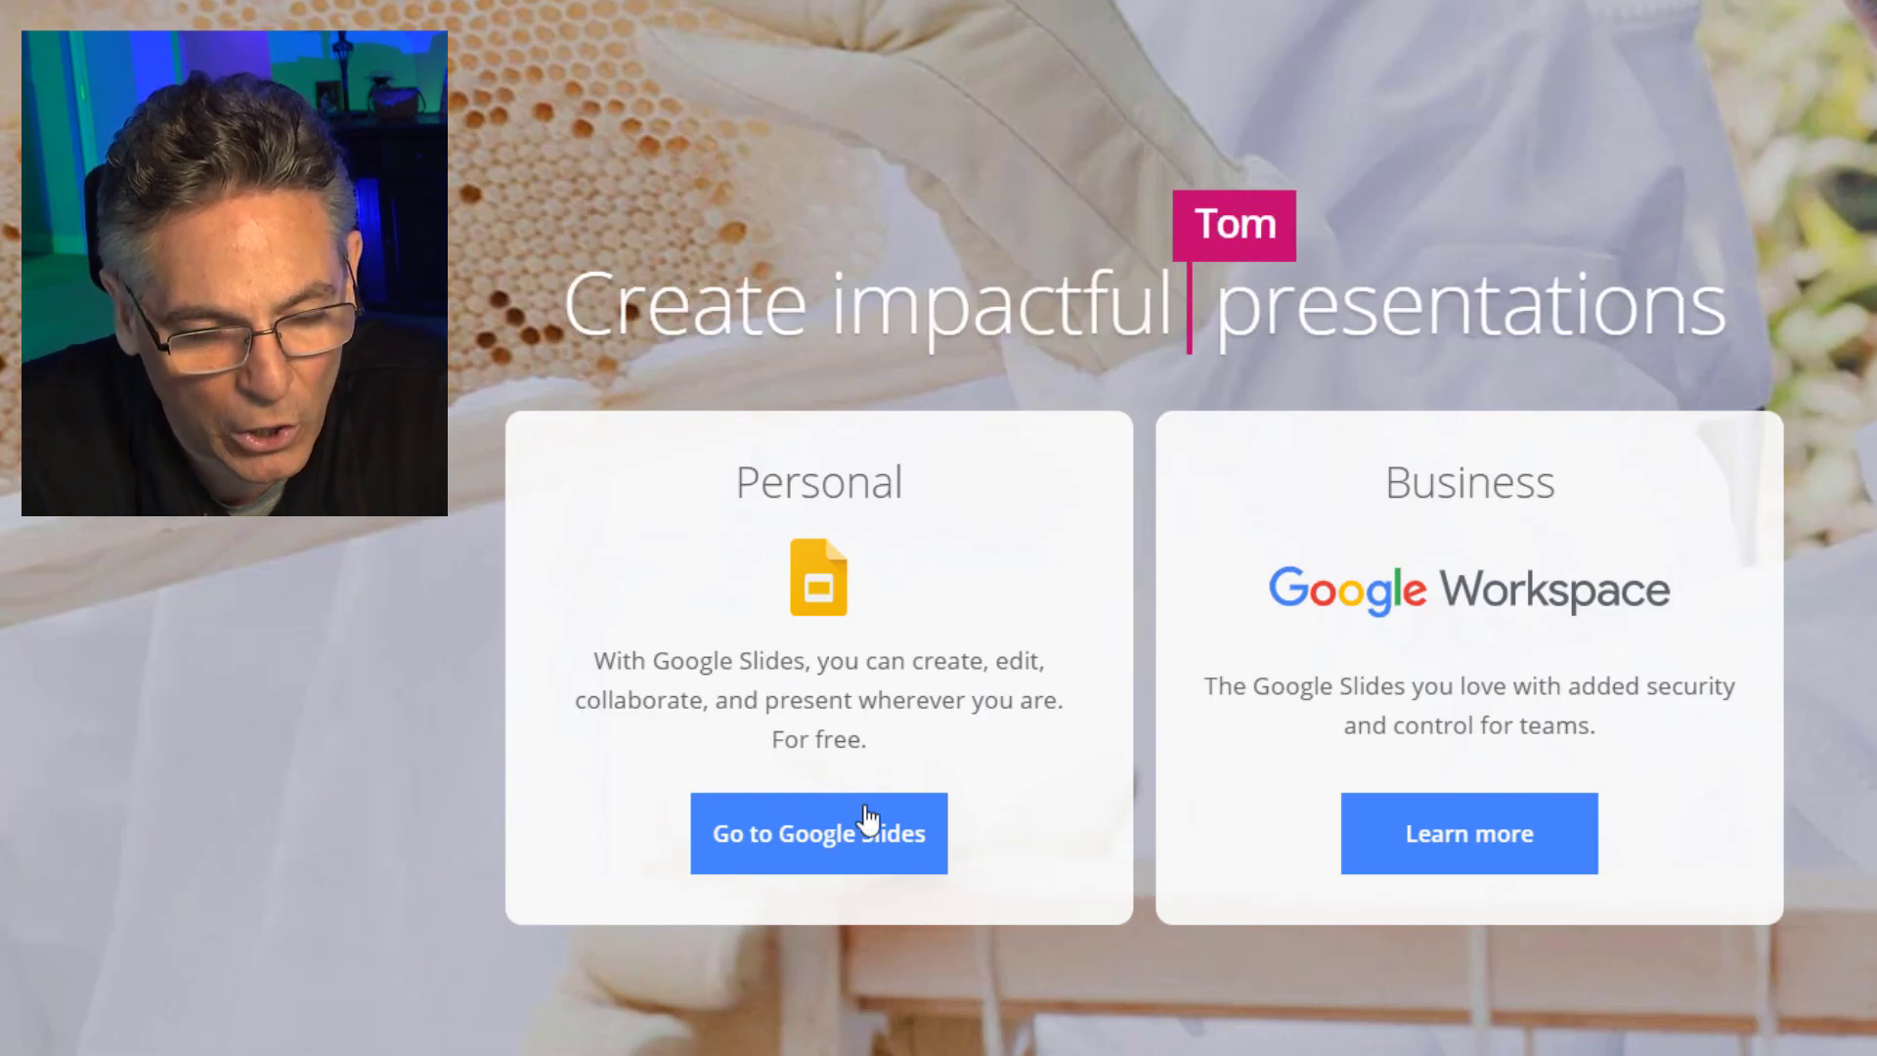
{"action": "left_click", "coordinate": [831, 873]}
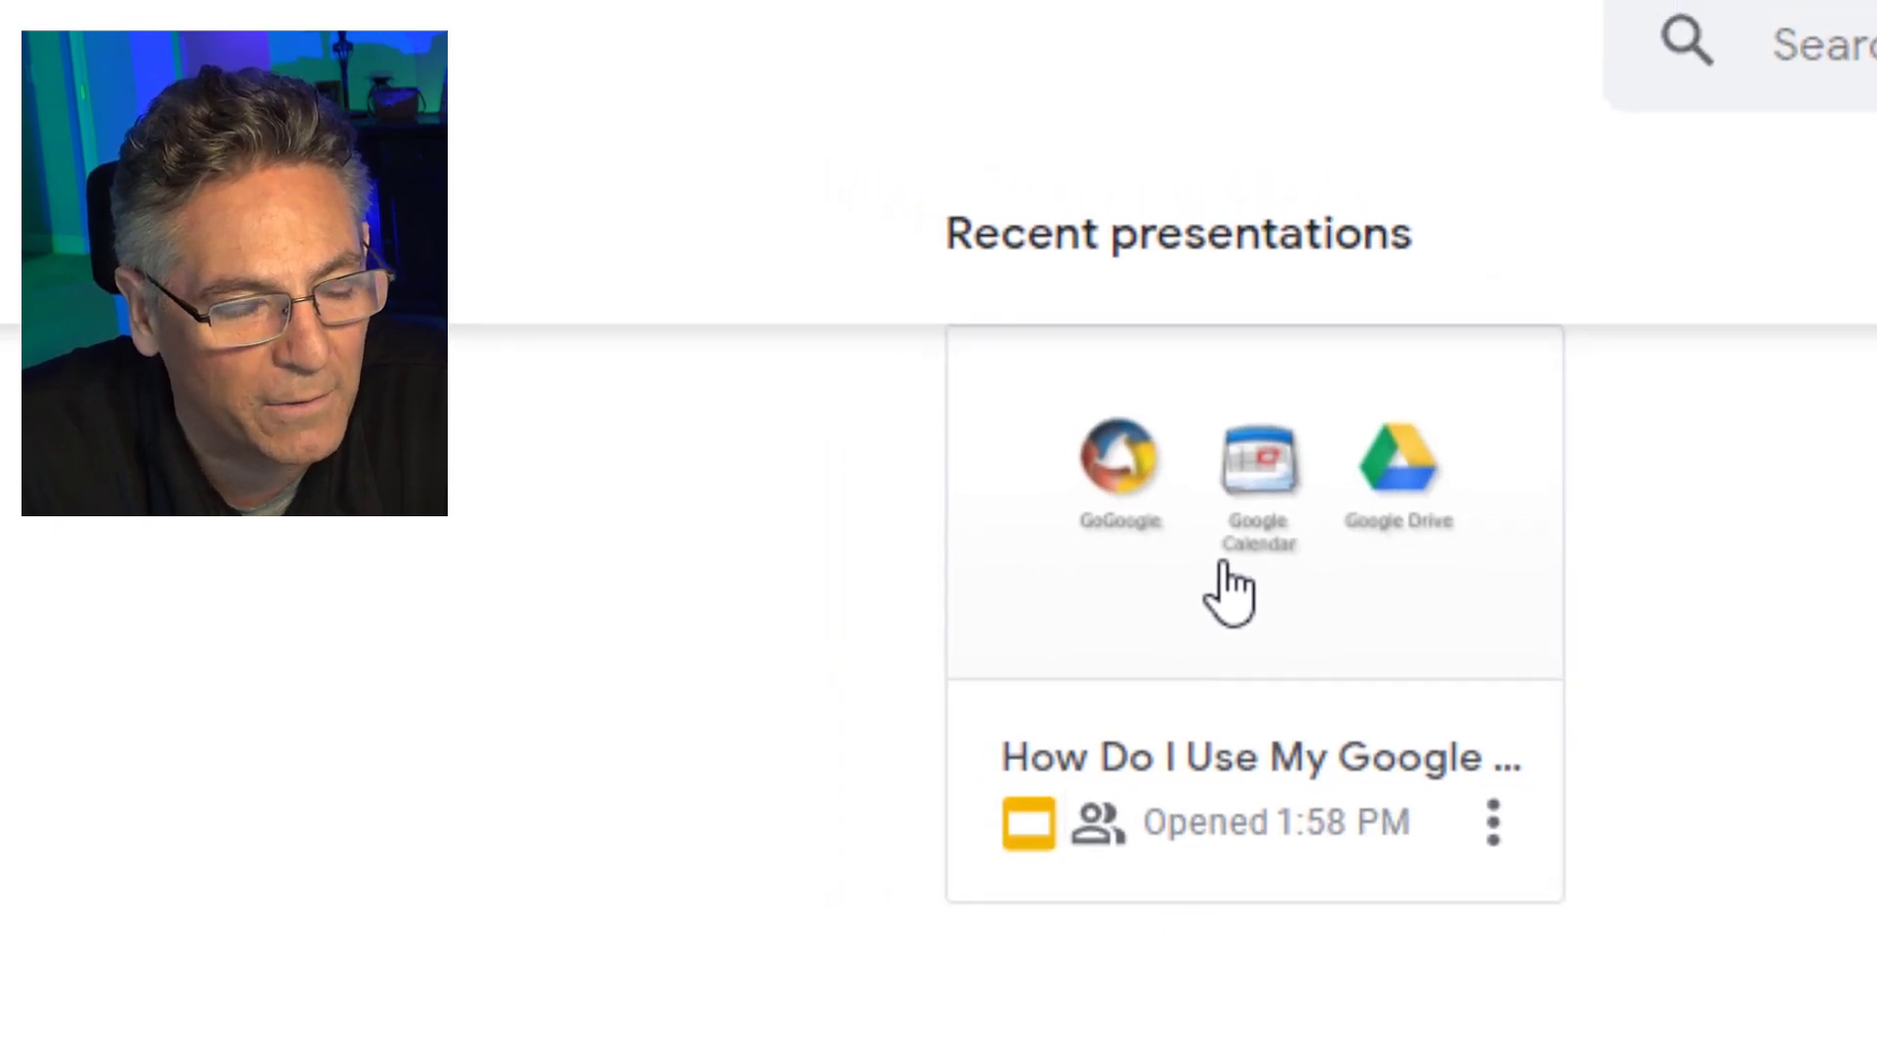
Open the recent presentation about using Google Calendar offline and create a new blank presentation from there
{"action": "left_click", "coordinate": [1223, 567]}
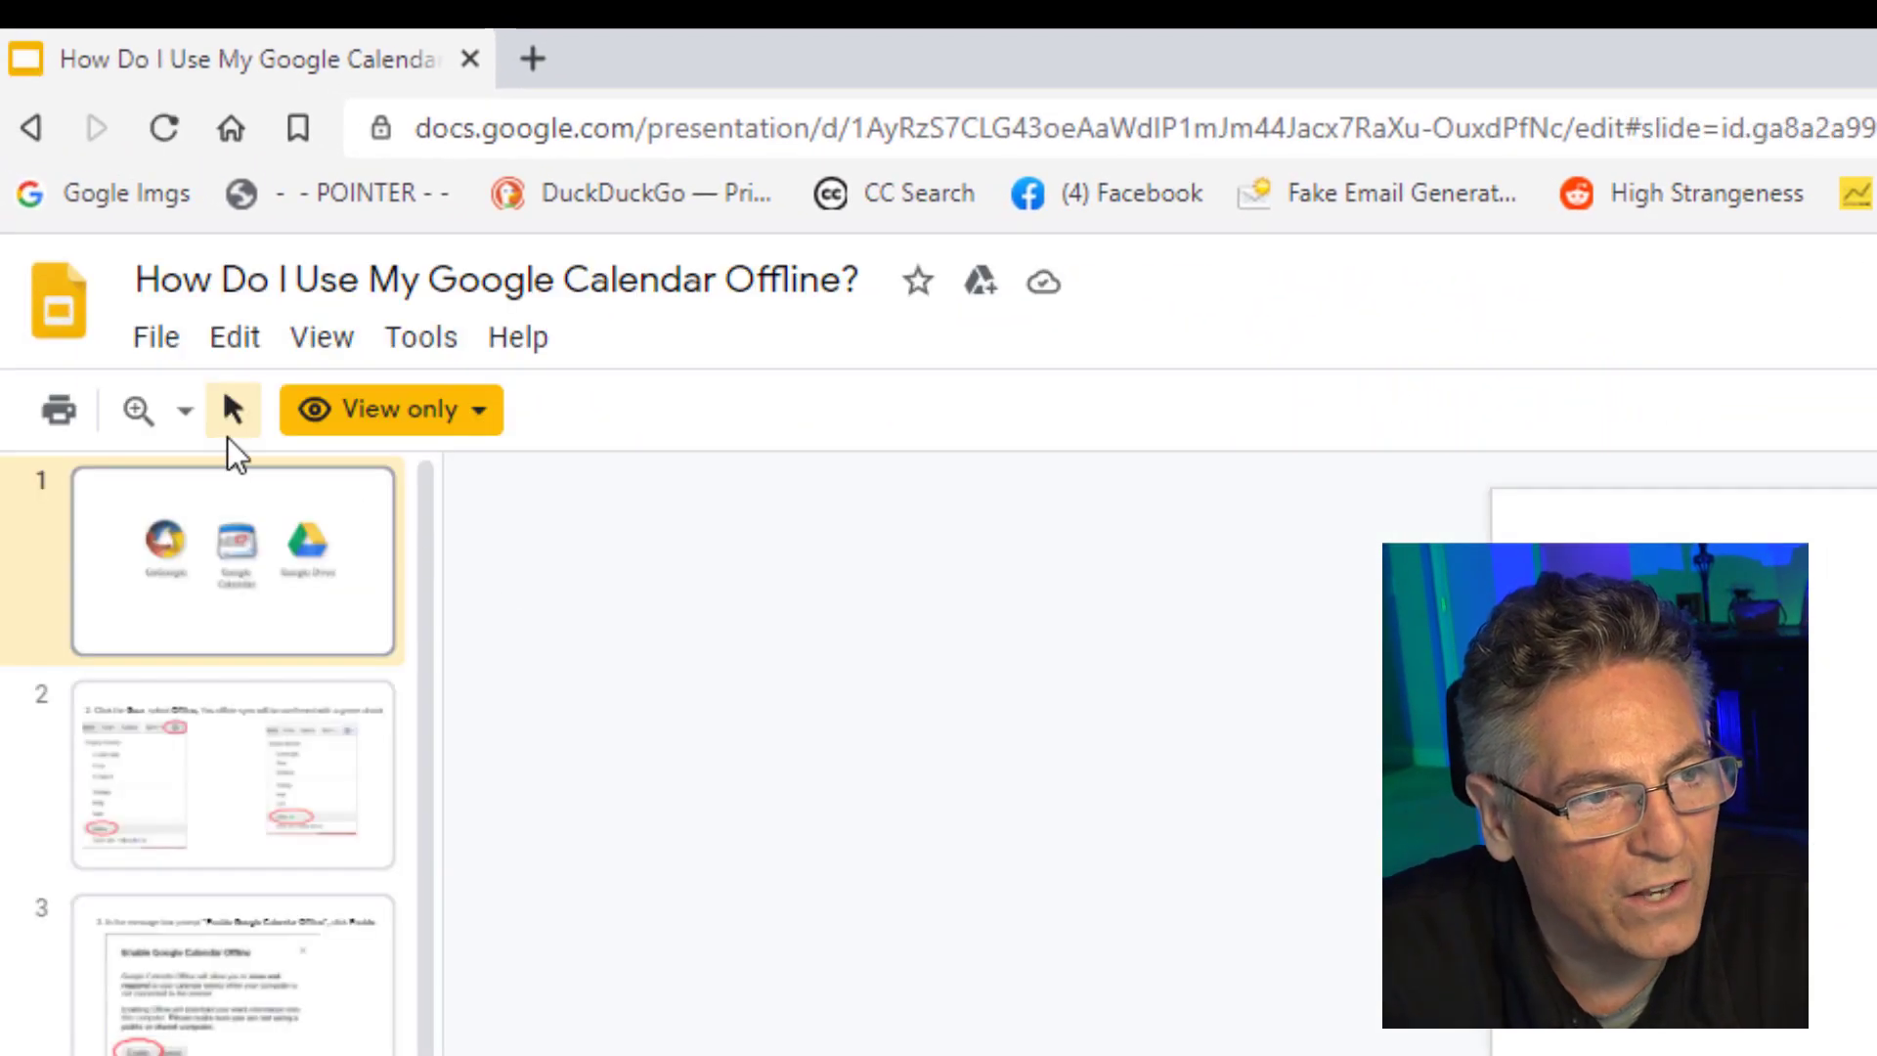
{"action": "left_click", "coordinate": [163, 358]}
{"action": "mouse_move", "coordinate": [323, 532]}
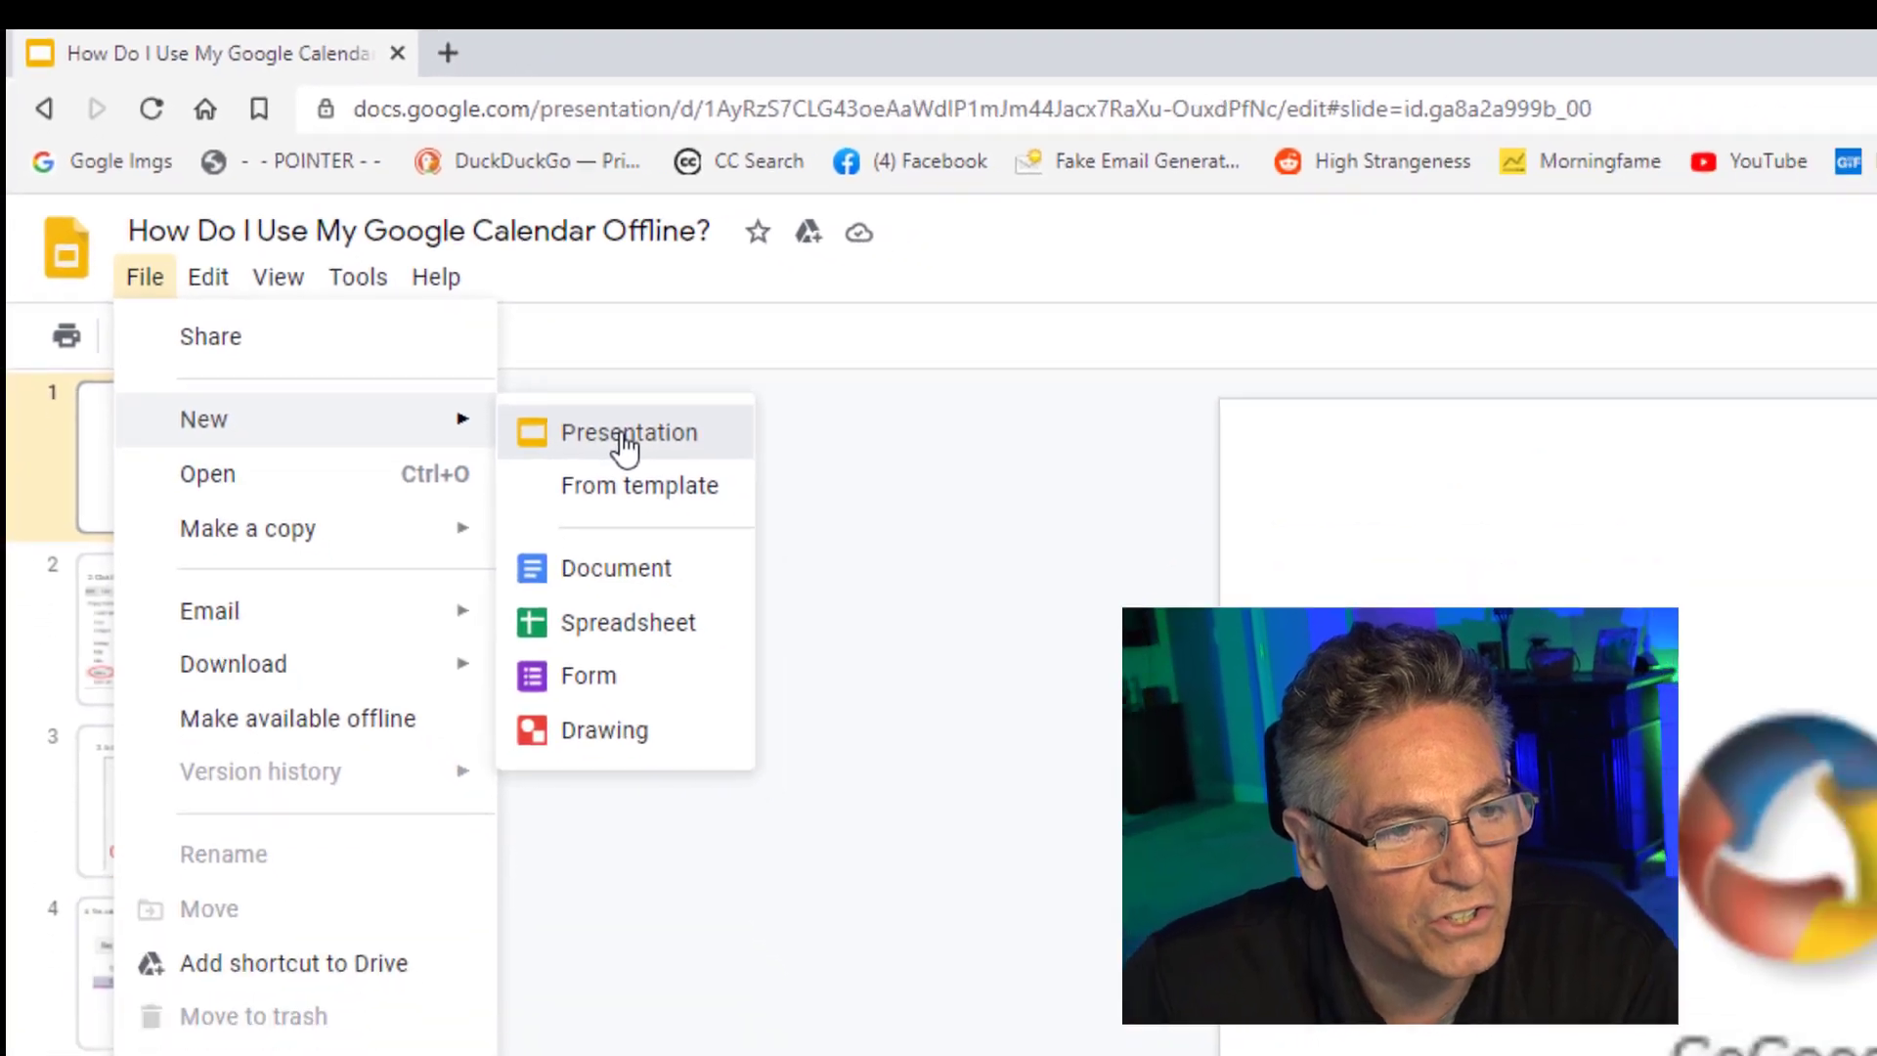
{"action": "left_click", "coordinate": [752, 535]}
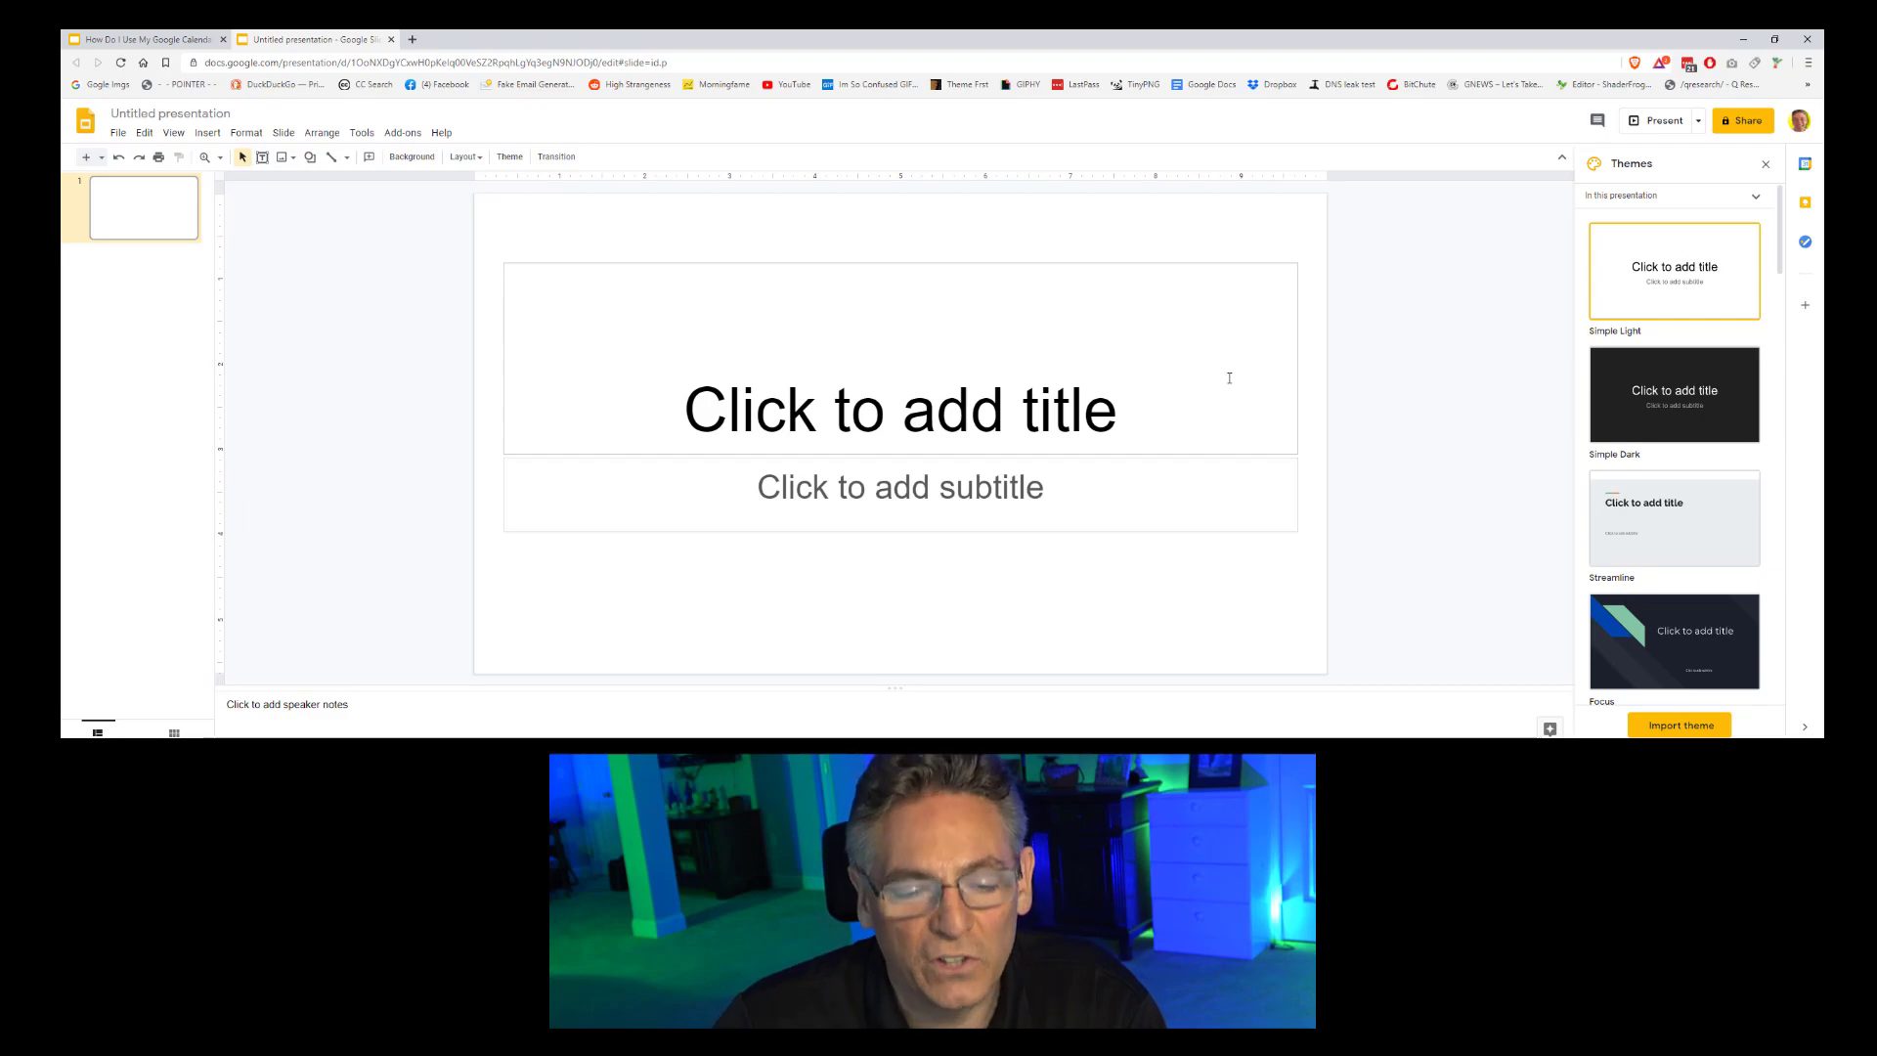
Delete the title and subtitle placeholders from the first slide
{"action": "left_click", "coordinate": [1299, 412]}
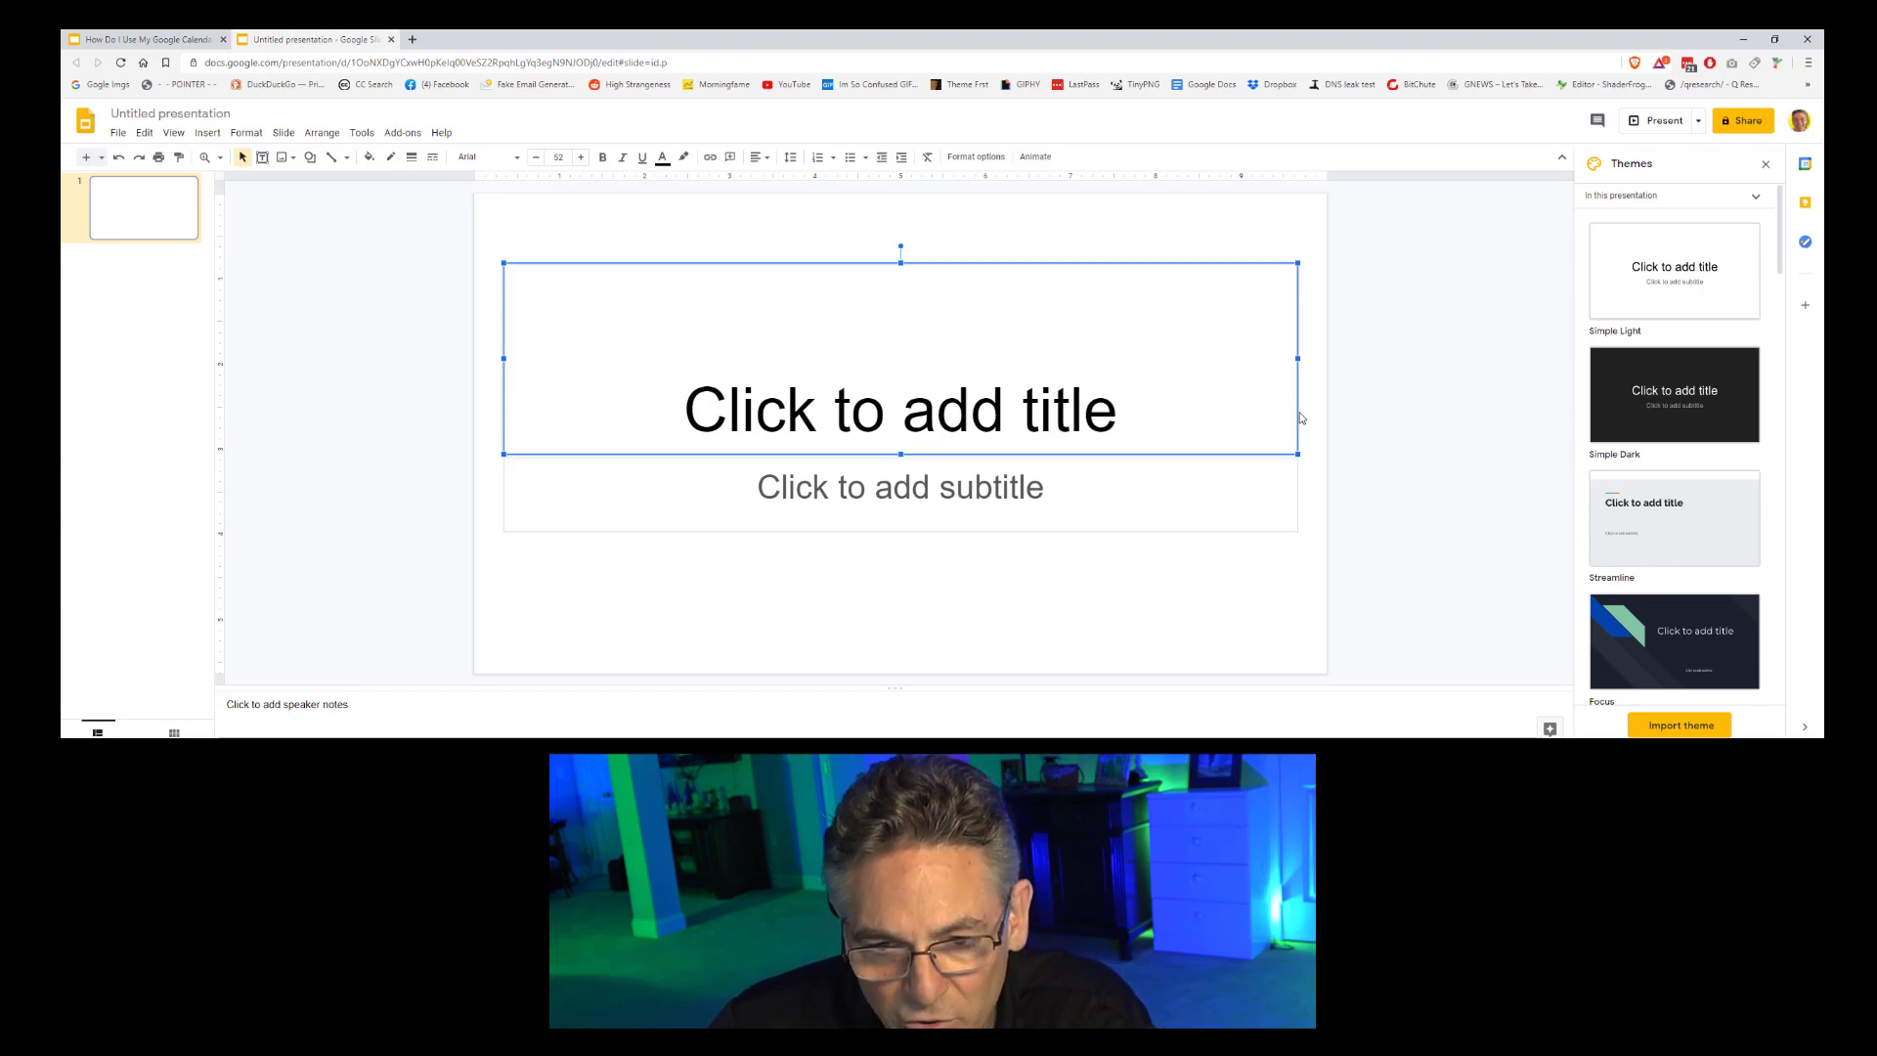
{"action": "key", "text": "Delete"}
{"action": "left_click", "coordinate": [1297, 477]}
{"action": "key", "text": "Delete"}
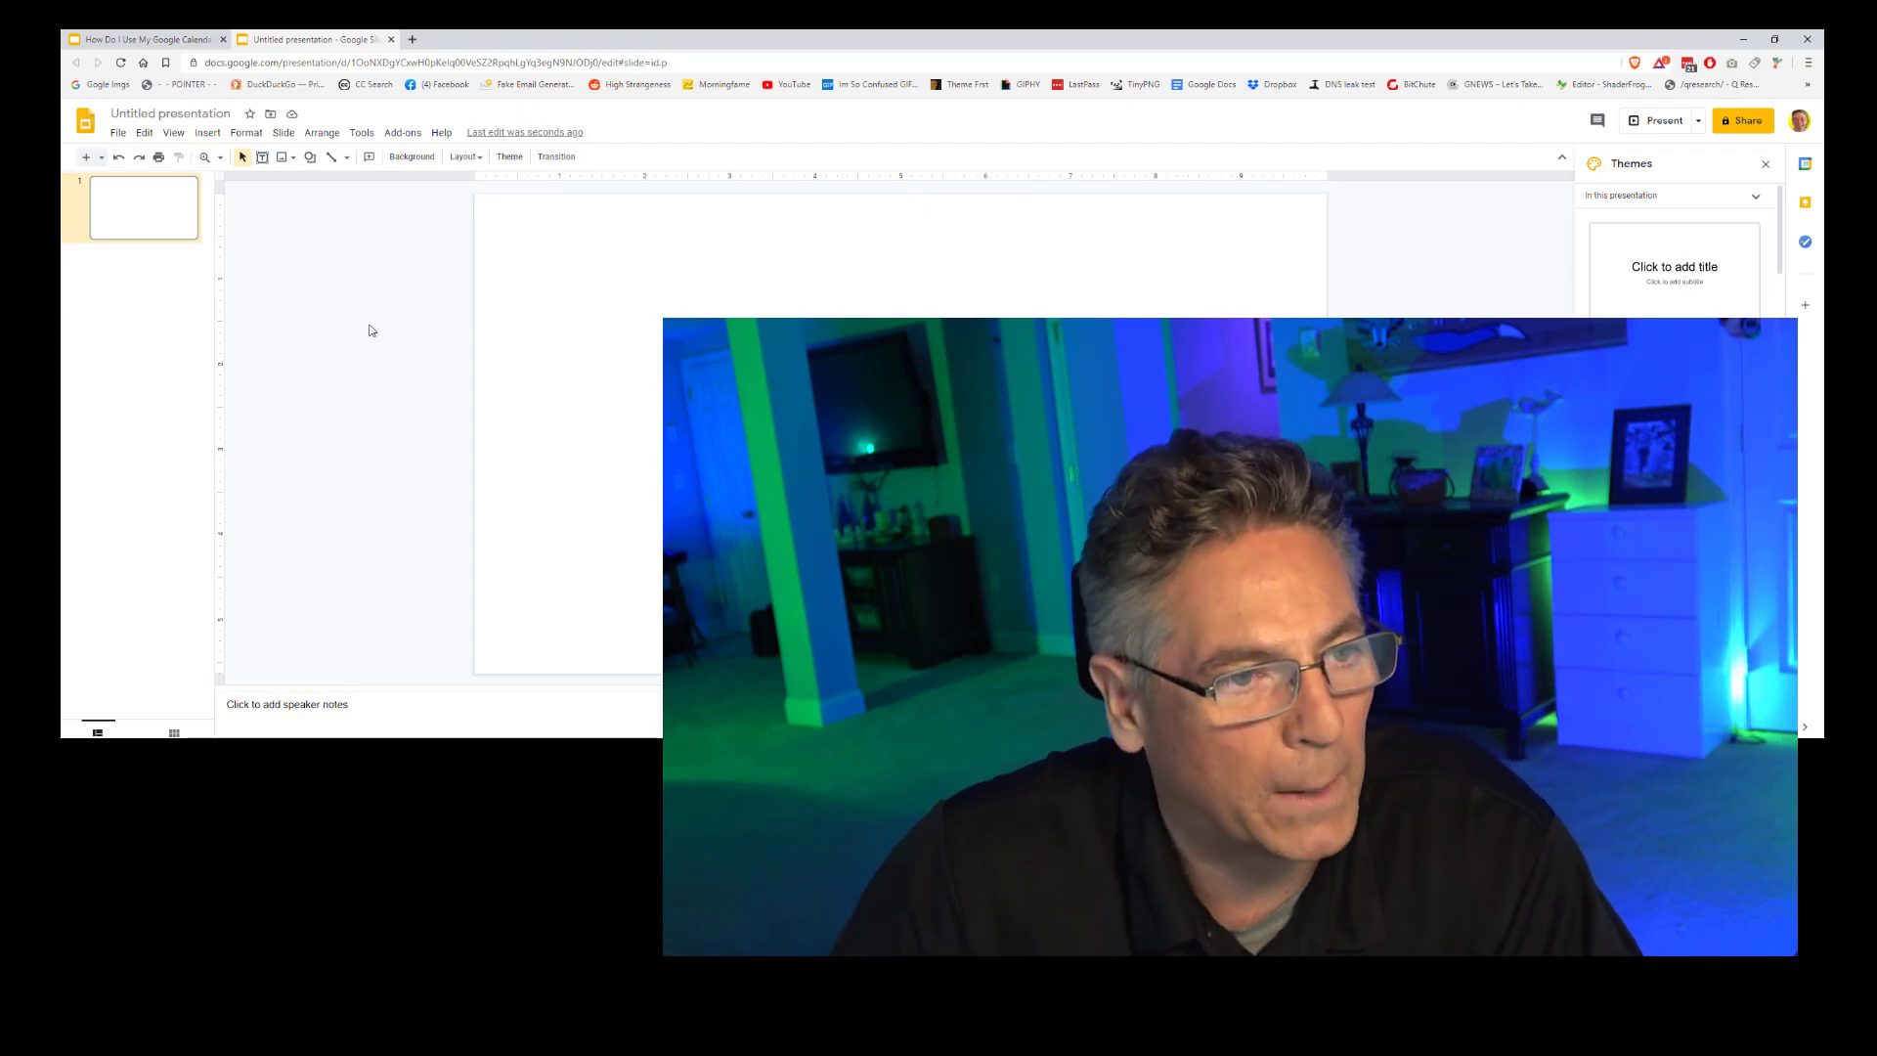
Change the slide's background to solid bright green and add it to the theme
{"action": "right_click", "coordinate": [154, 233]}
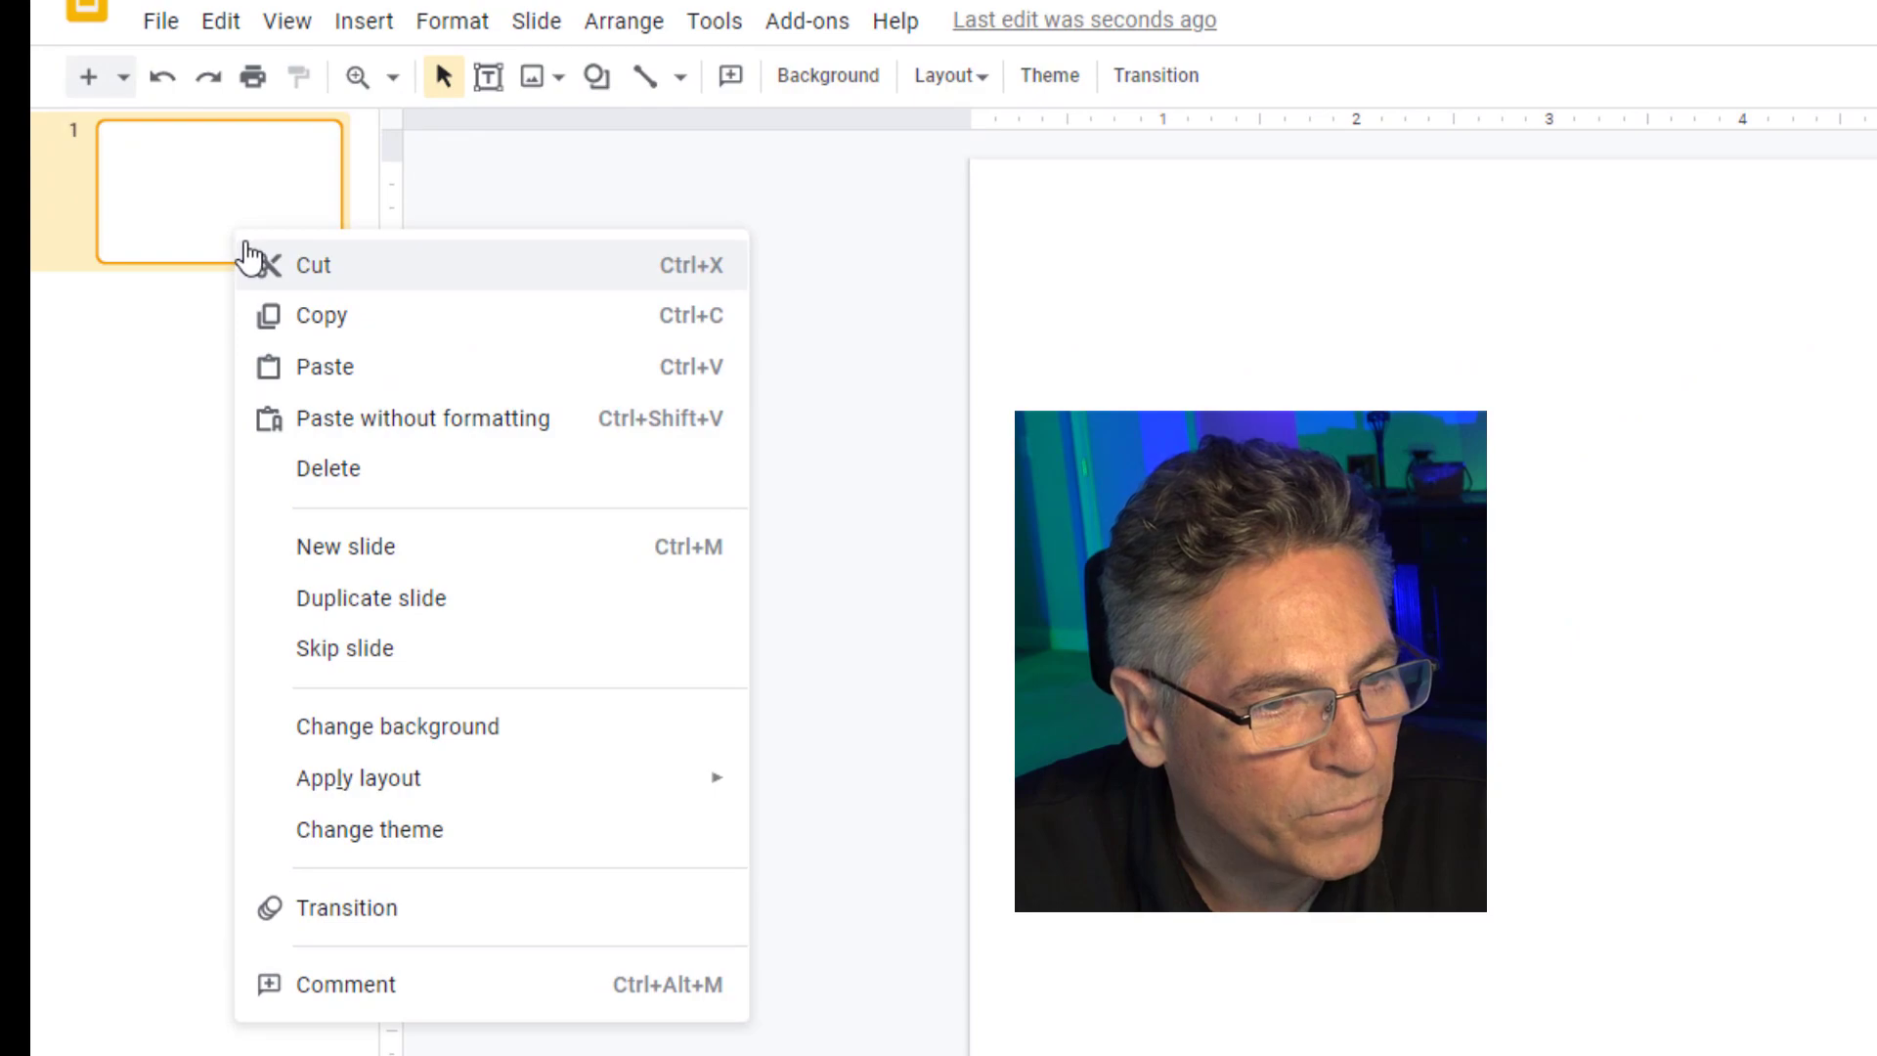
{"action": "left_click", "coordinate": [400, 726]}
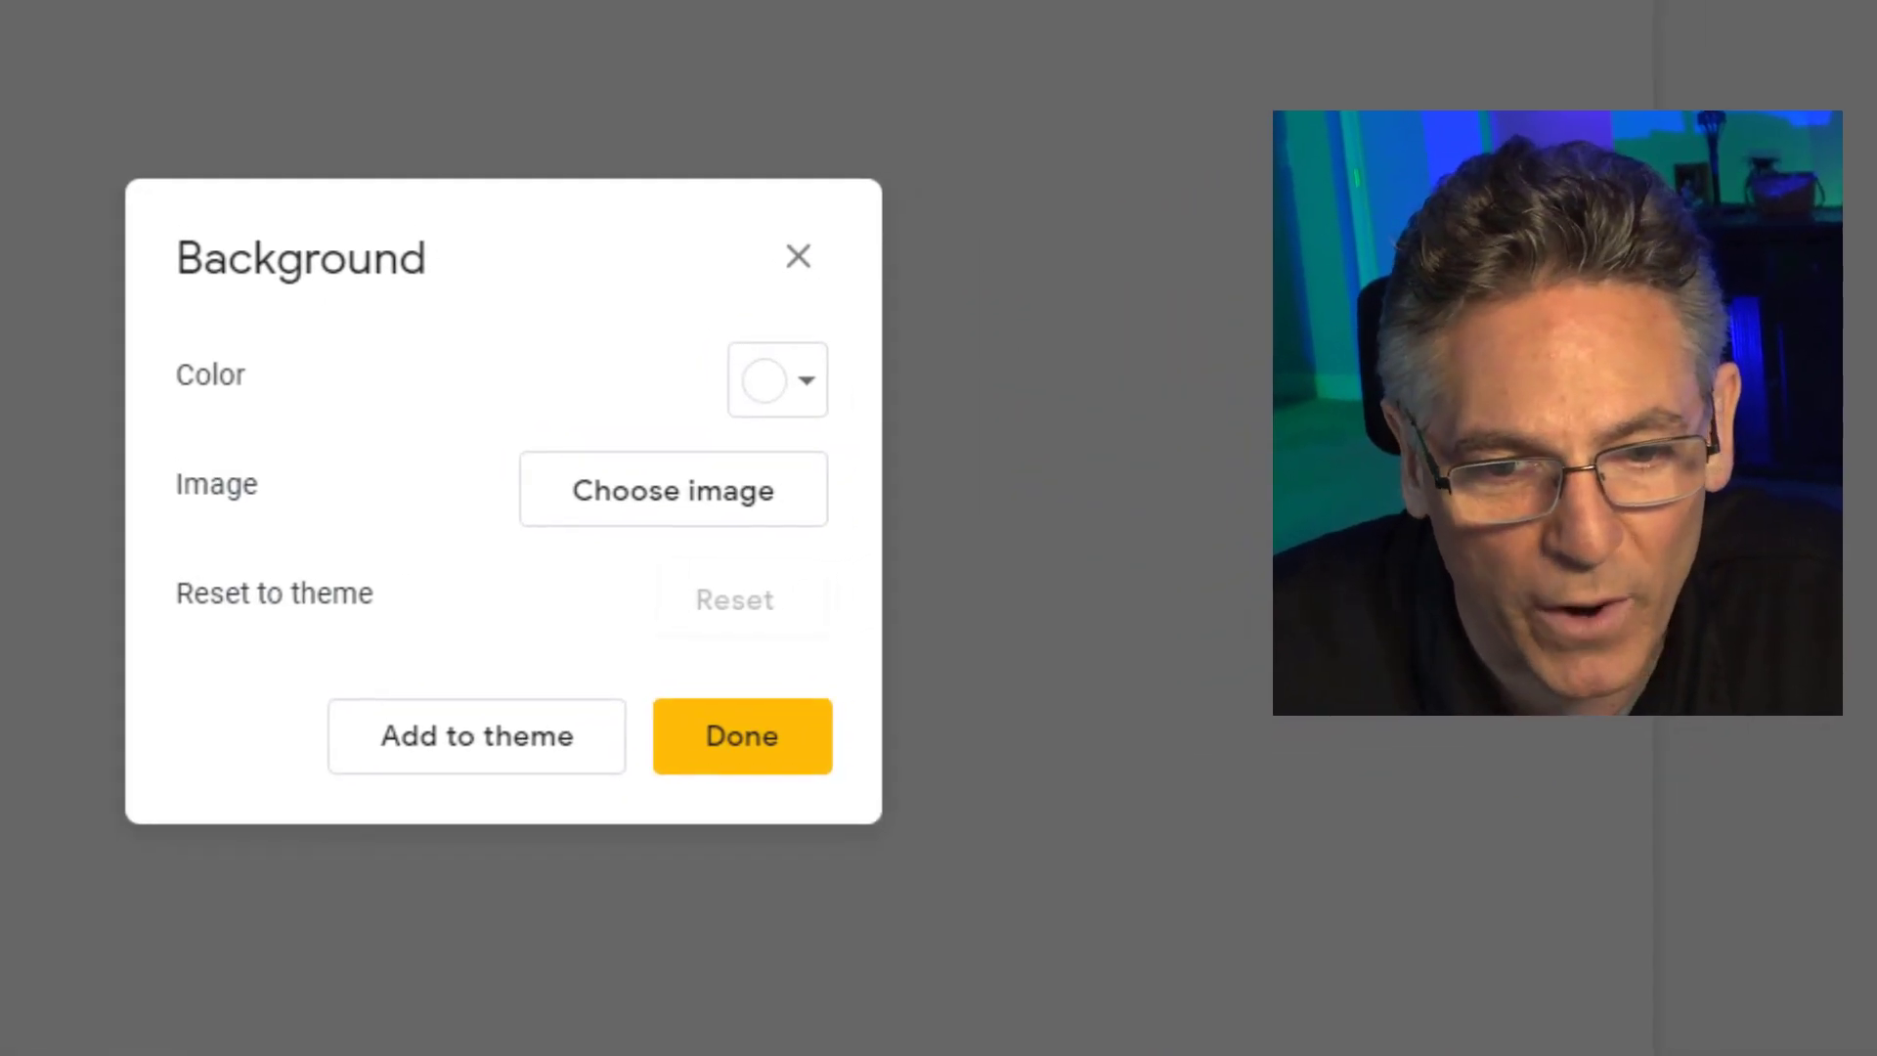
{"action": "left_click", "coordinate": [807, 403]}
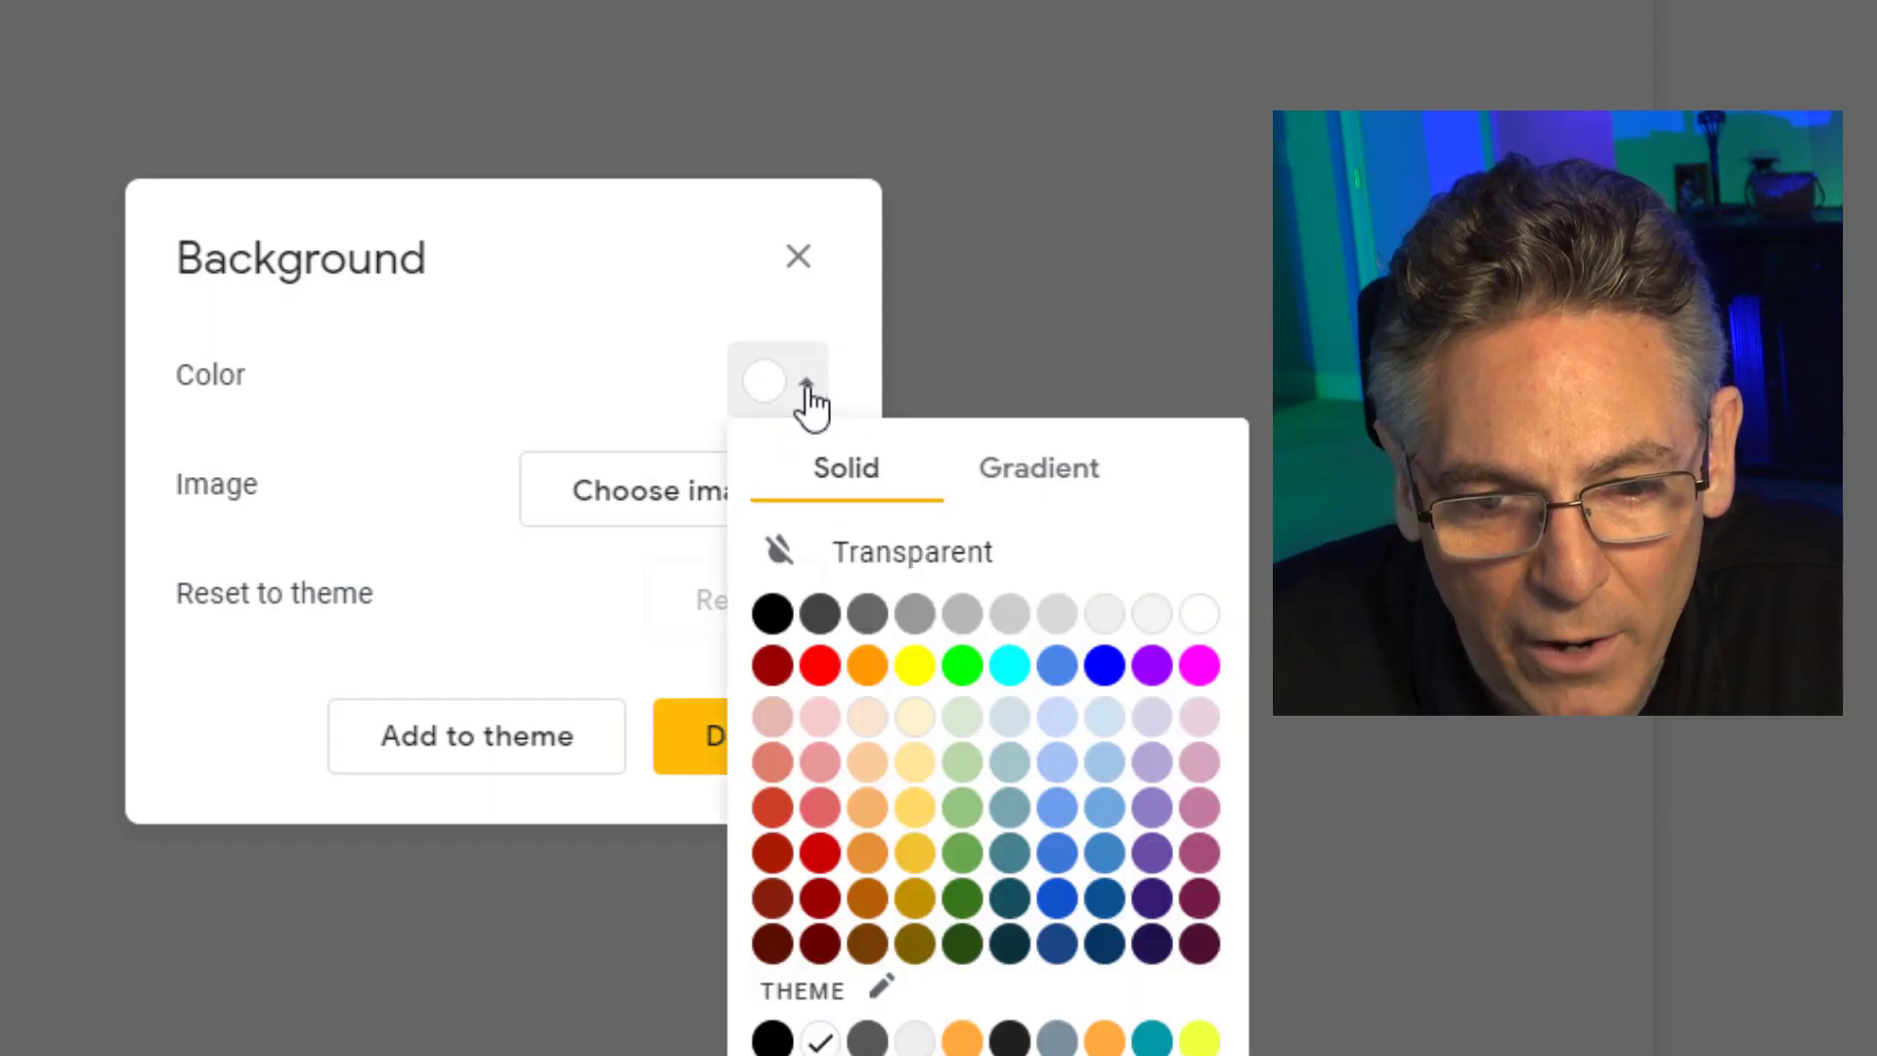
{"action": "left_click", "coordinate": [968, 665]}
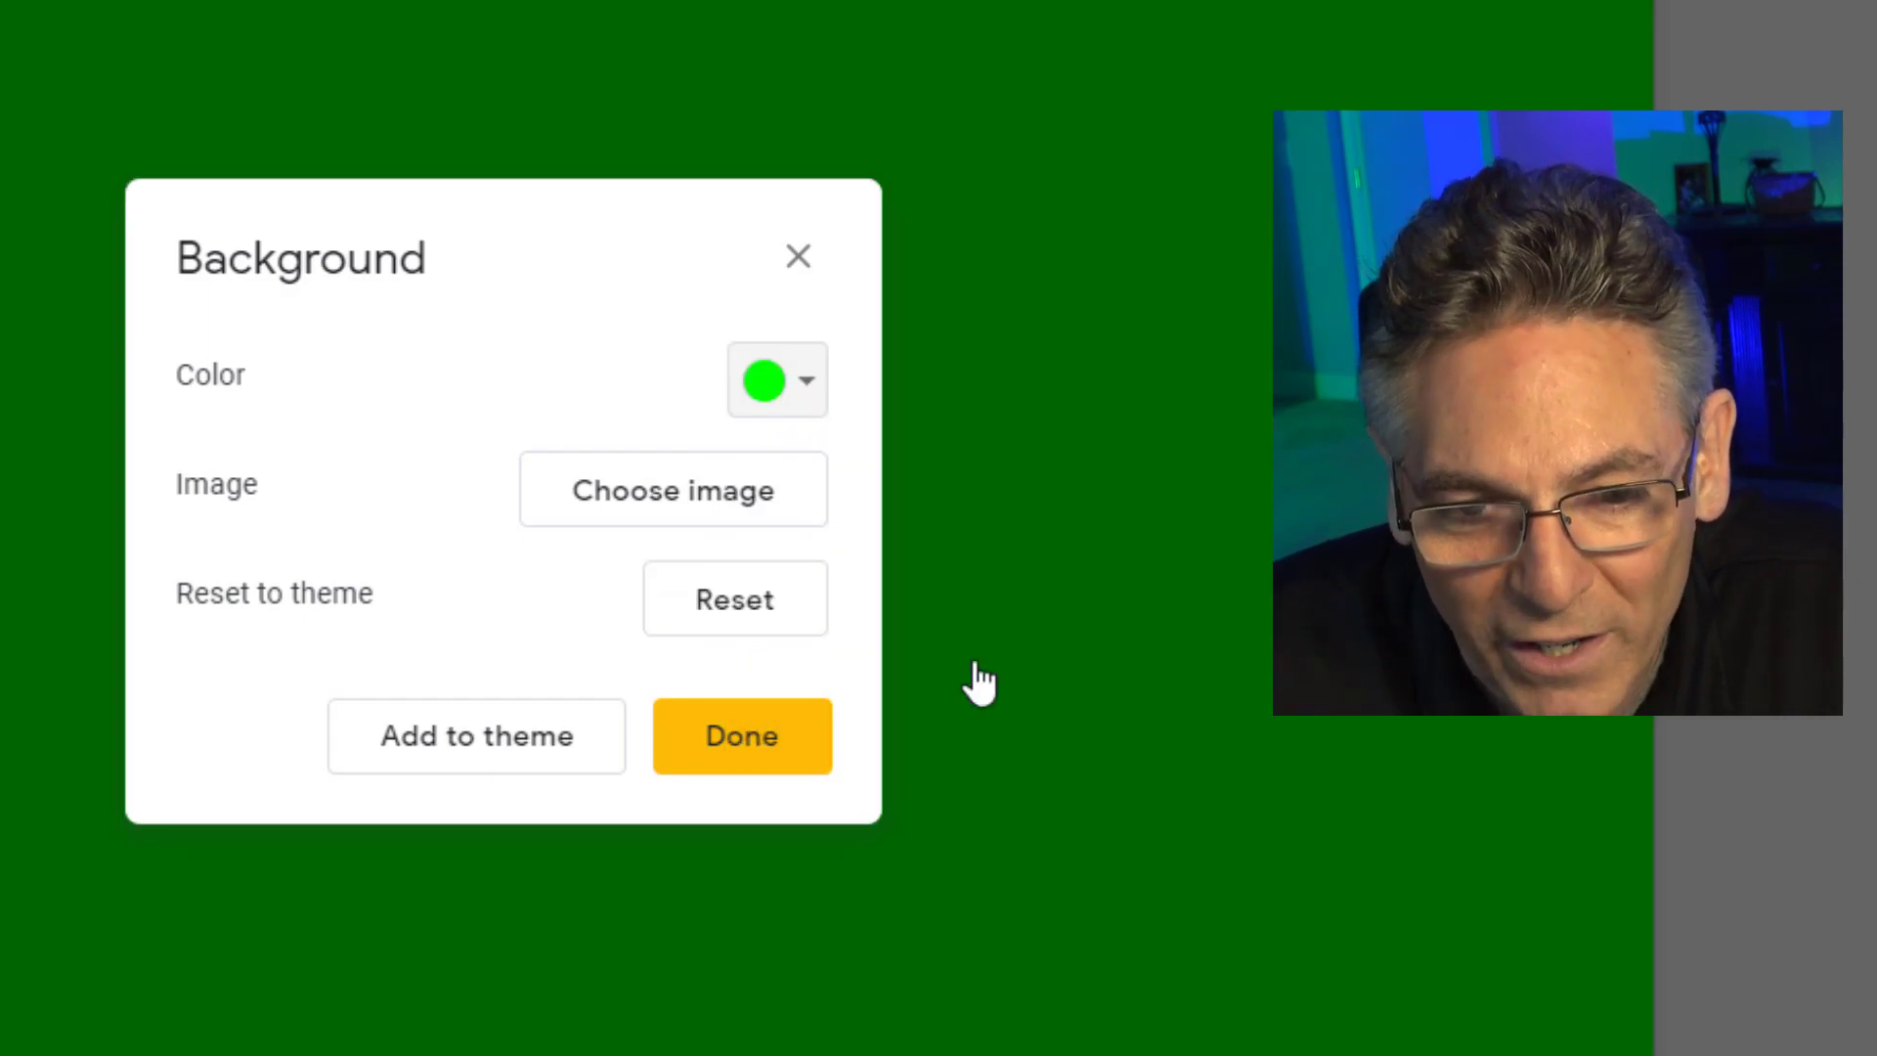
{"action": "left_click", "coordinate": [507, 777]}
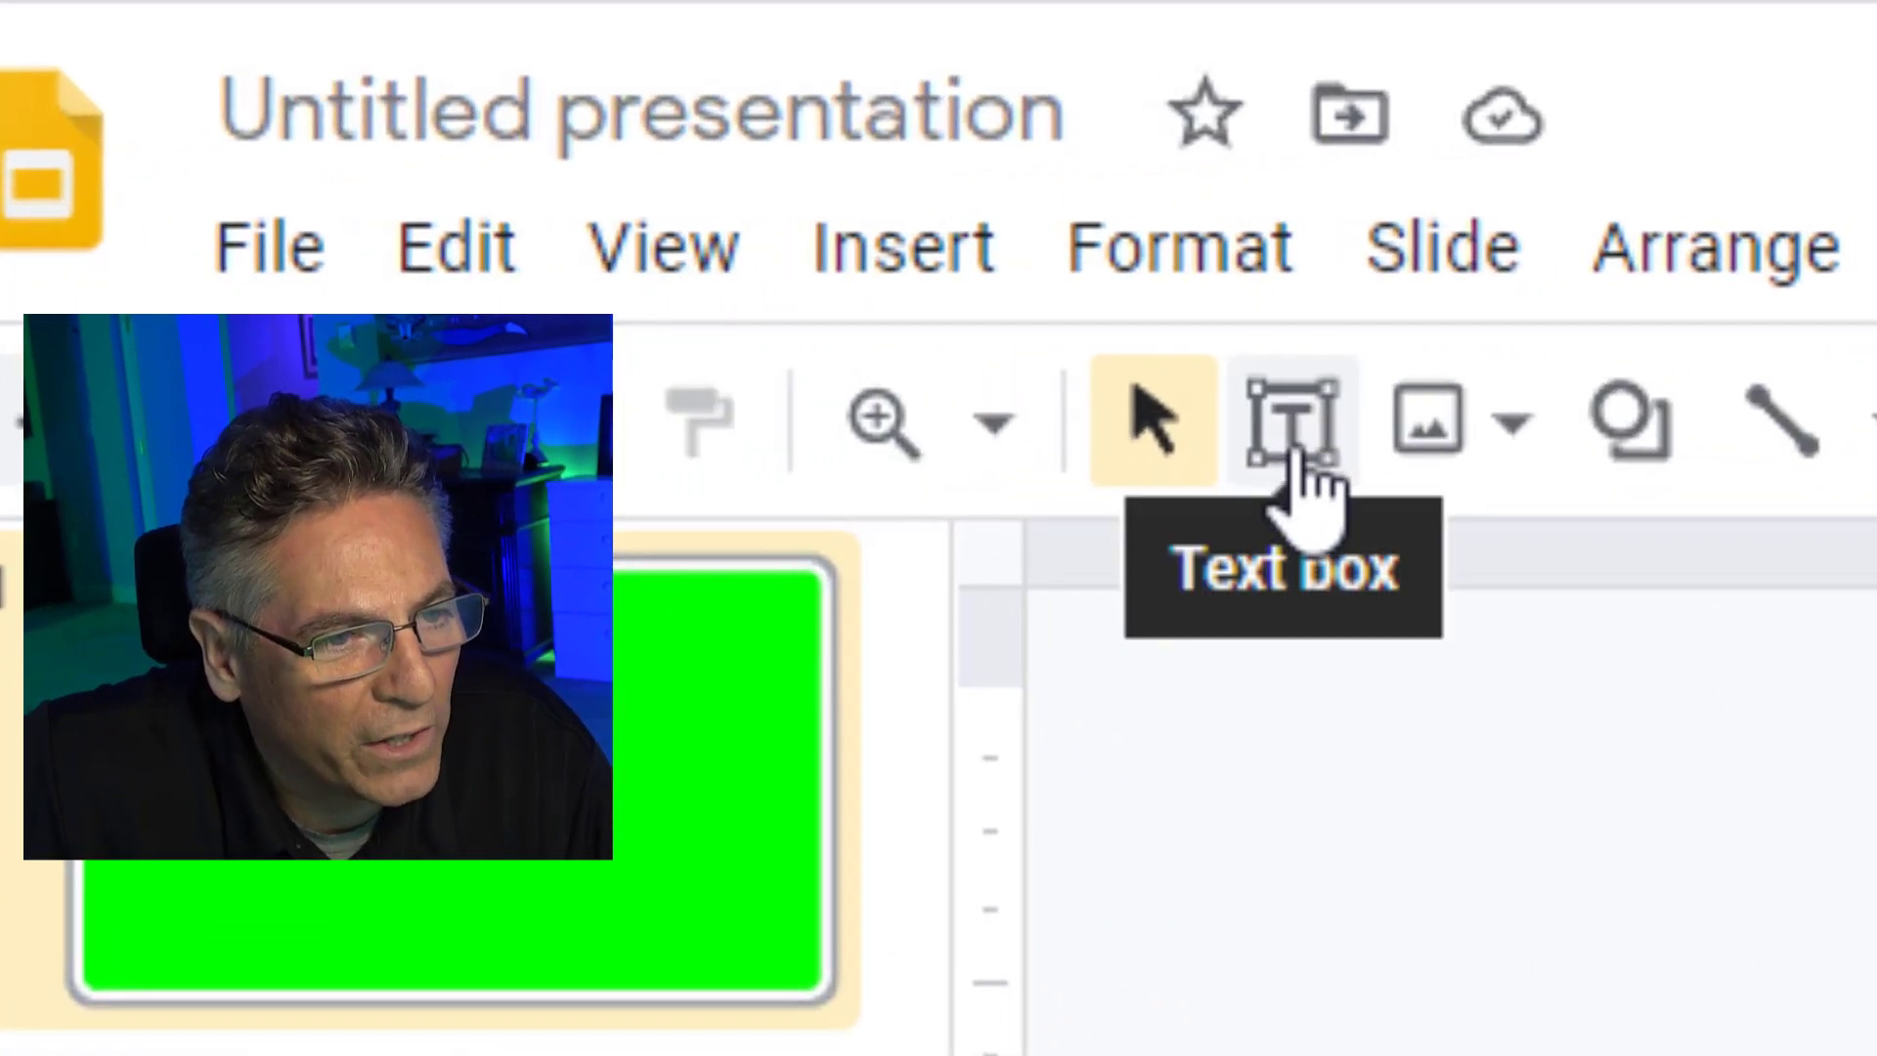
Add a text box spanning the slide's full width across the middle, containing the lines "Lyrics one" and "Lyrics two"
{"action": "left_click", "coordinate": [1308, 422]}
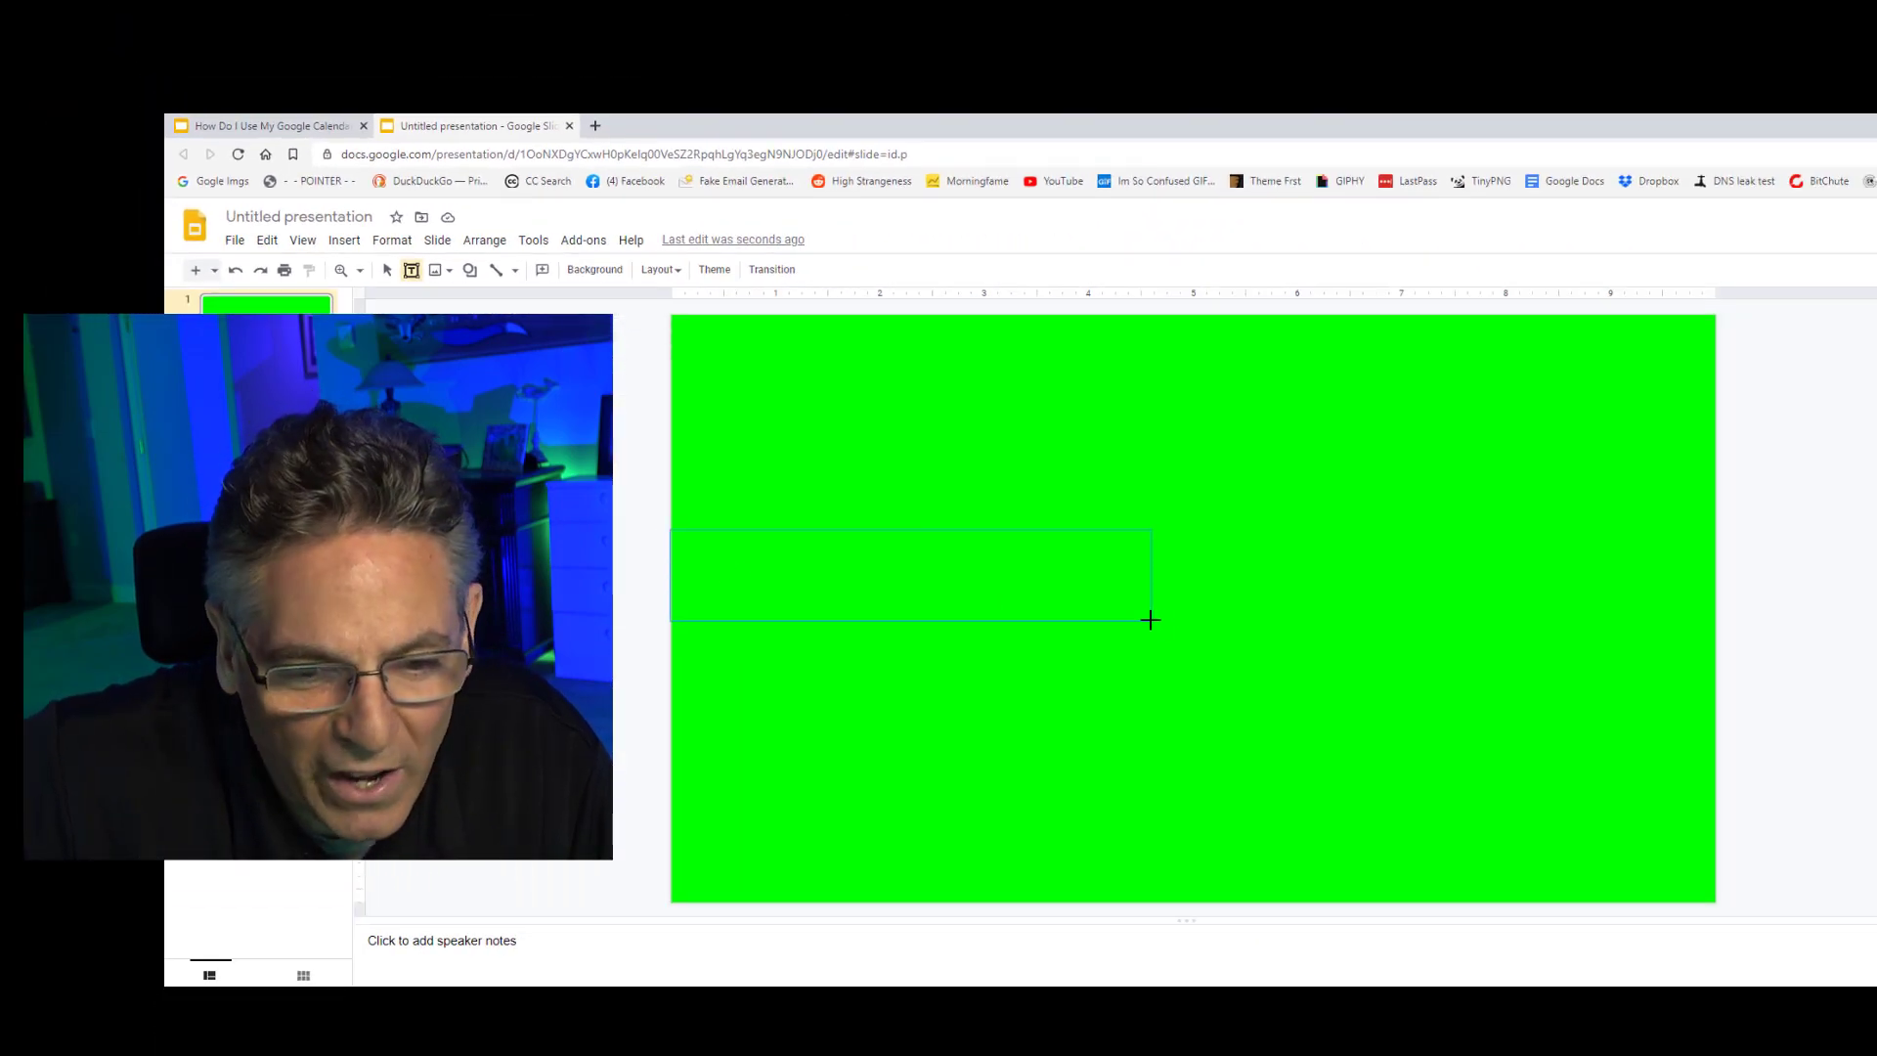
{"action": "left_click_drag", "start_coordinate": [1600, 697], "coordinate": [1714, 710]}
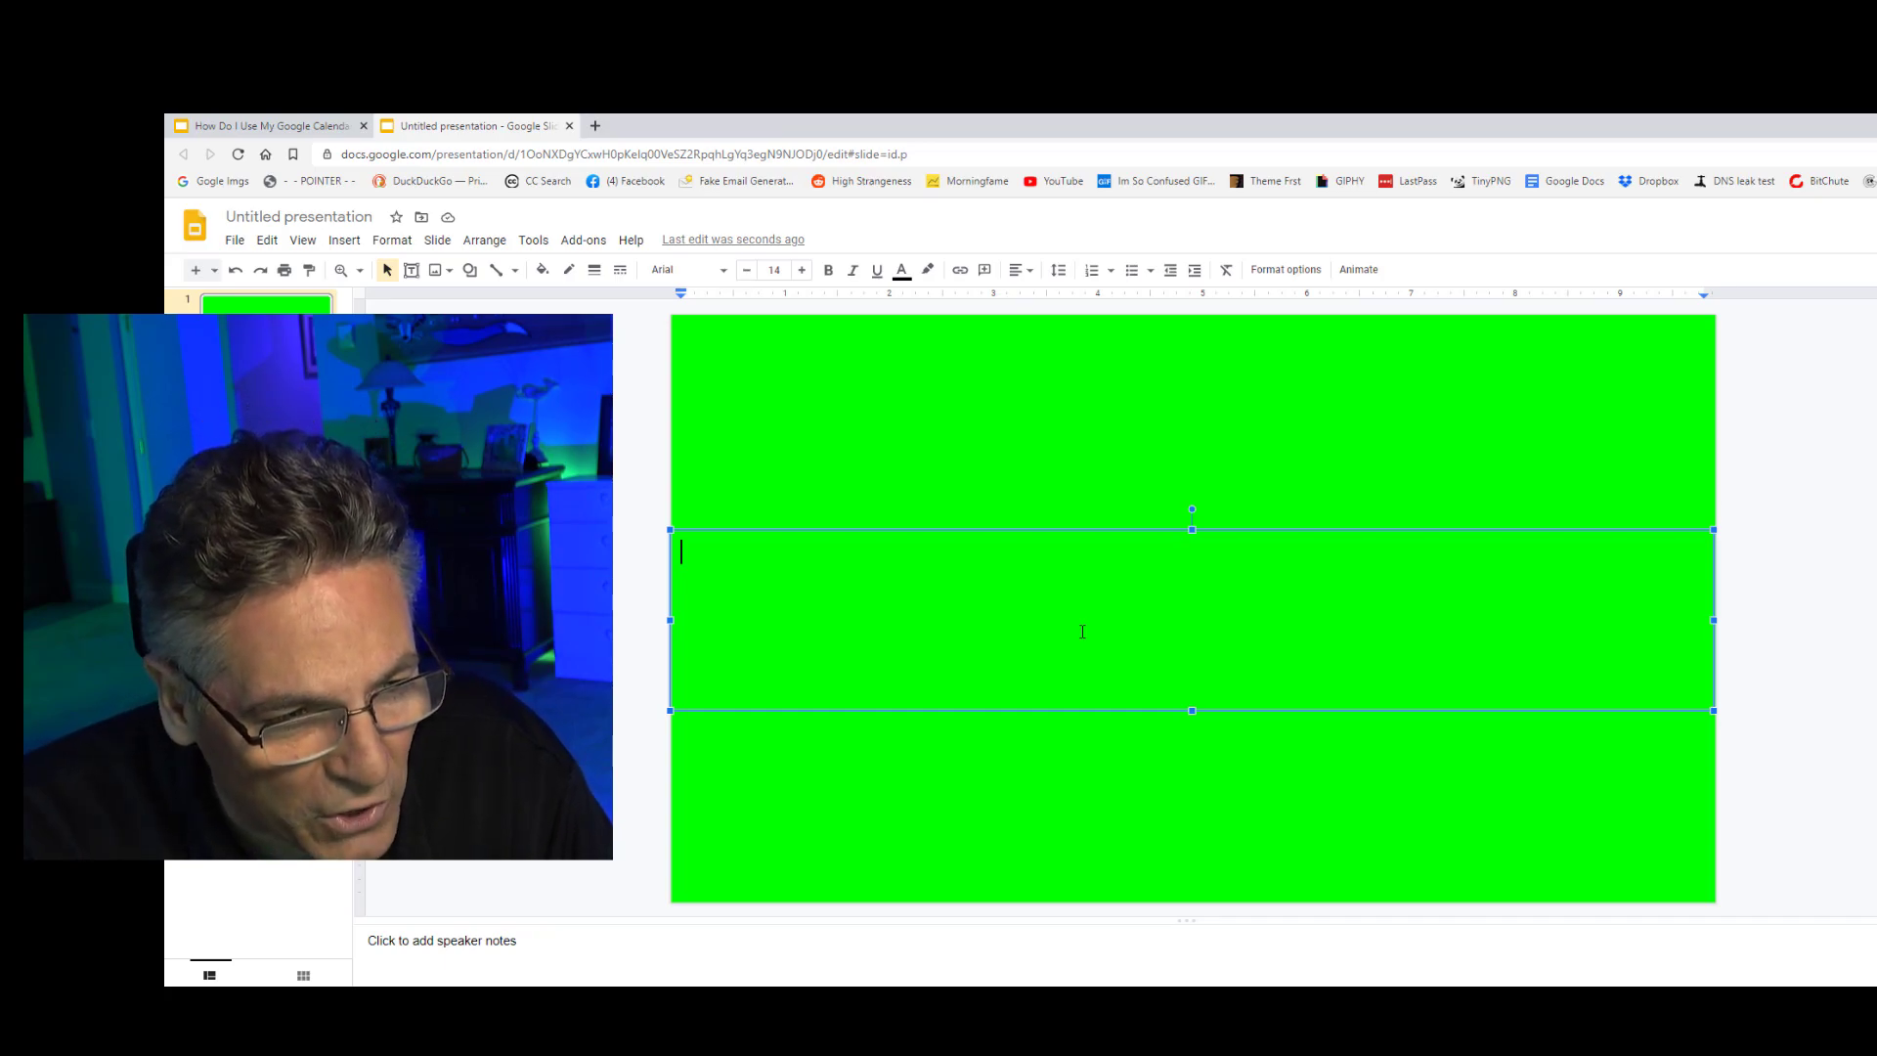
{"action": "type", "text": "Lyrics two"}
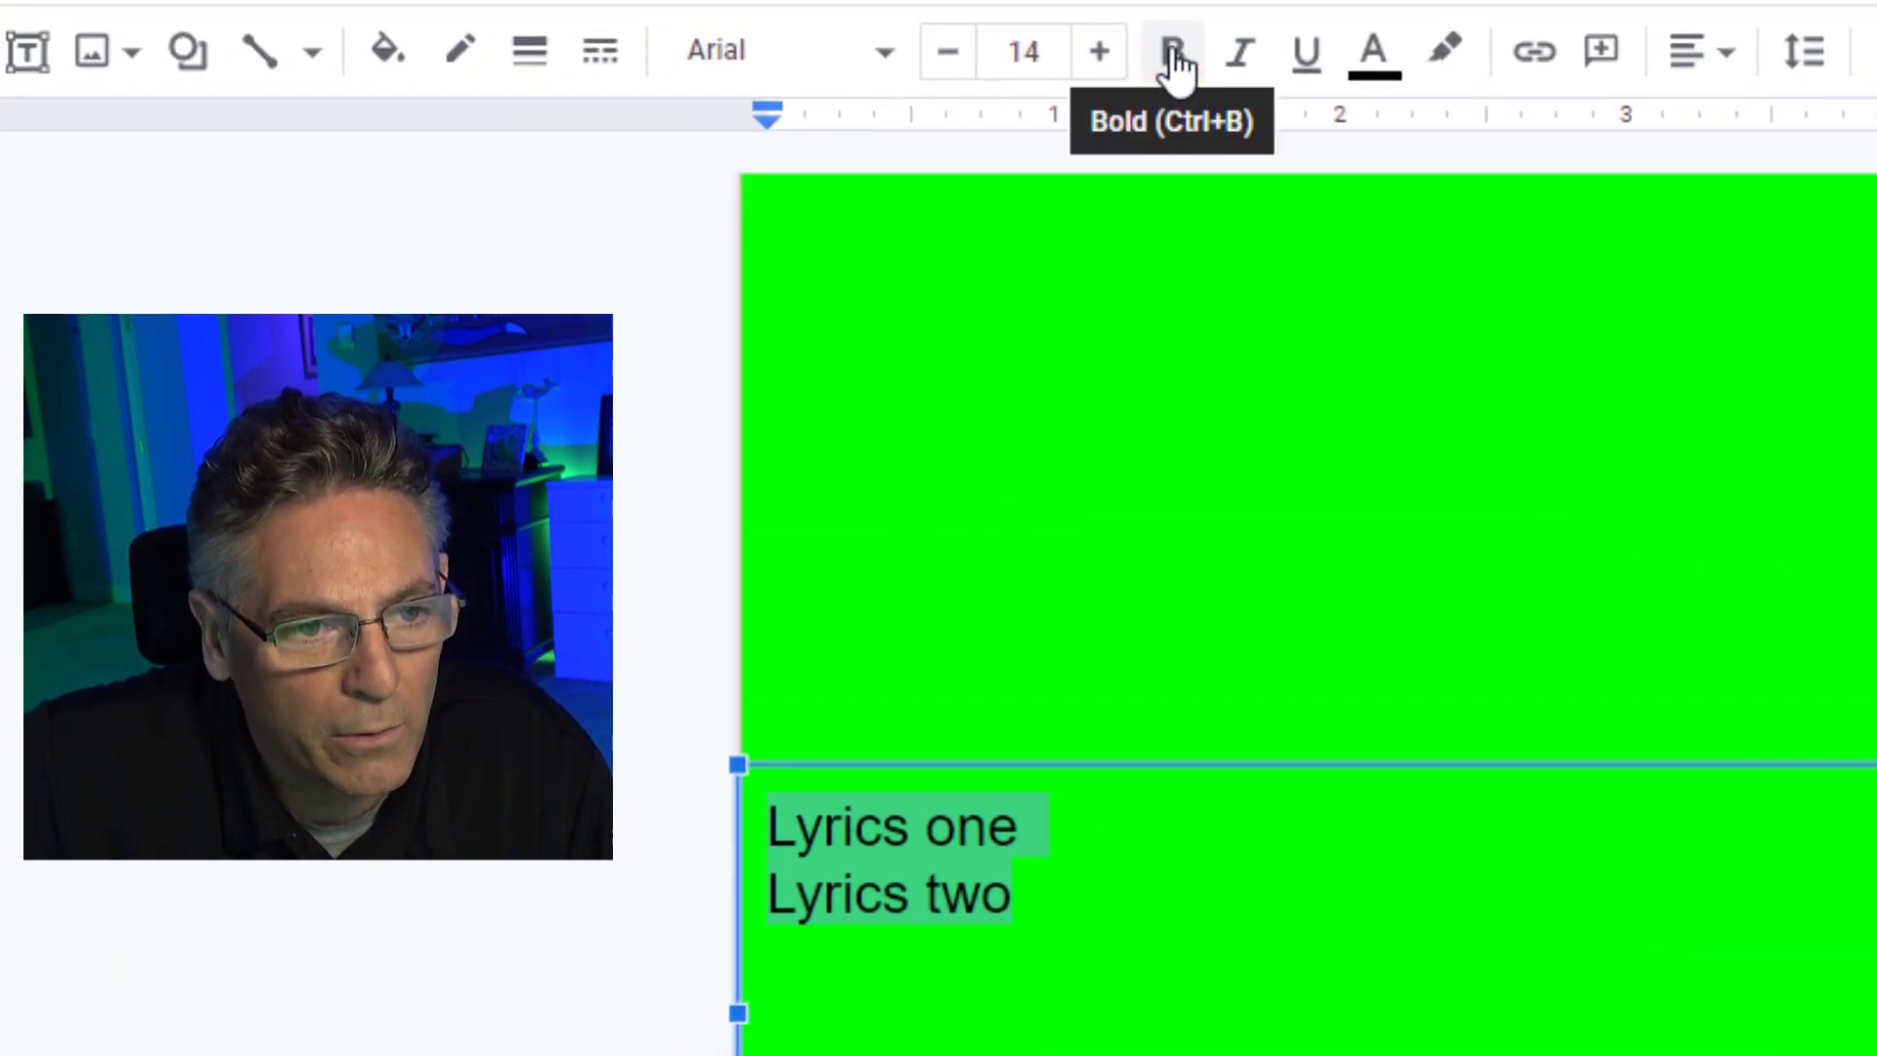
Make both lyric lines bold, set their font size to 25, and color the text white
{"action": "left_click", "coordinate": [1173, 53]}
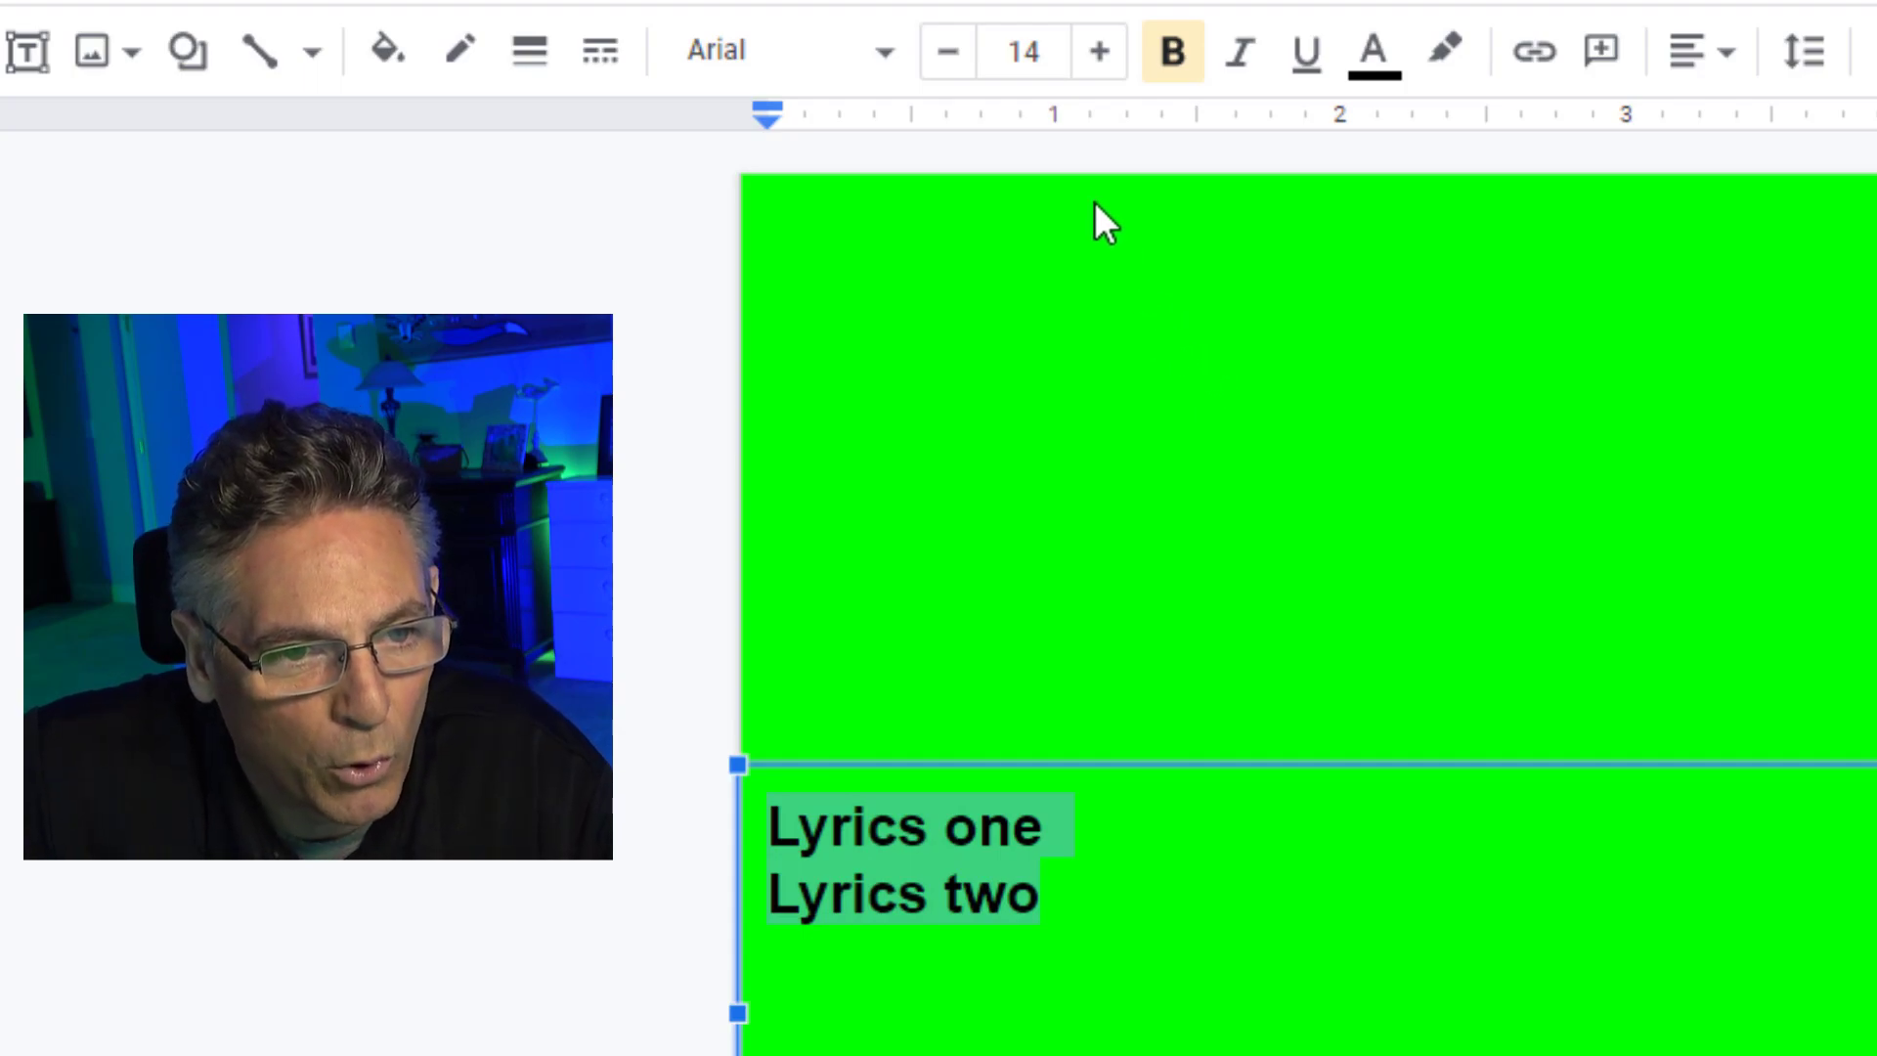
{"action": "left_click", "coordinate": [1100, 51]}
{"action": "triple_click", "coordinate": [1100, 51]}
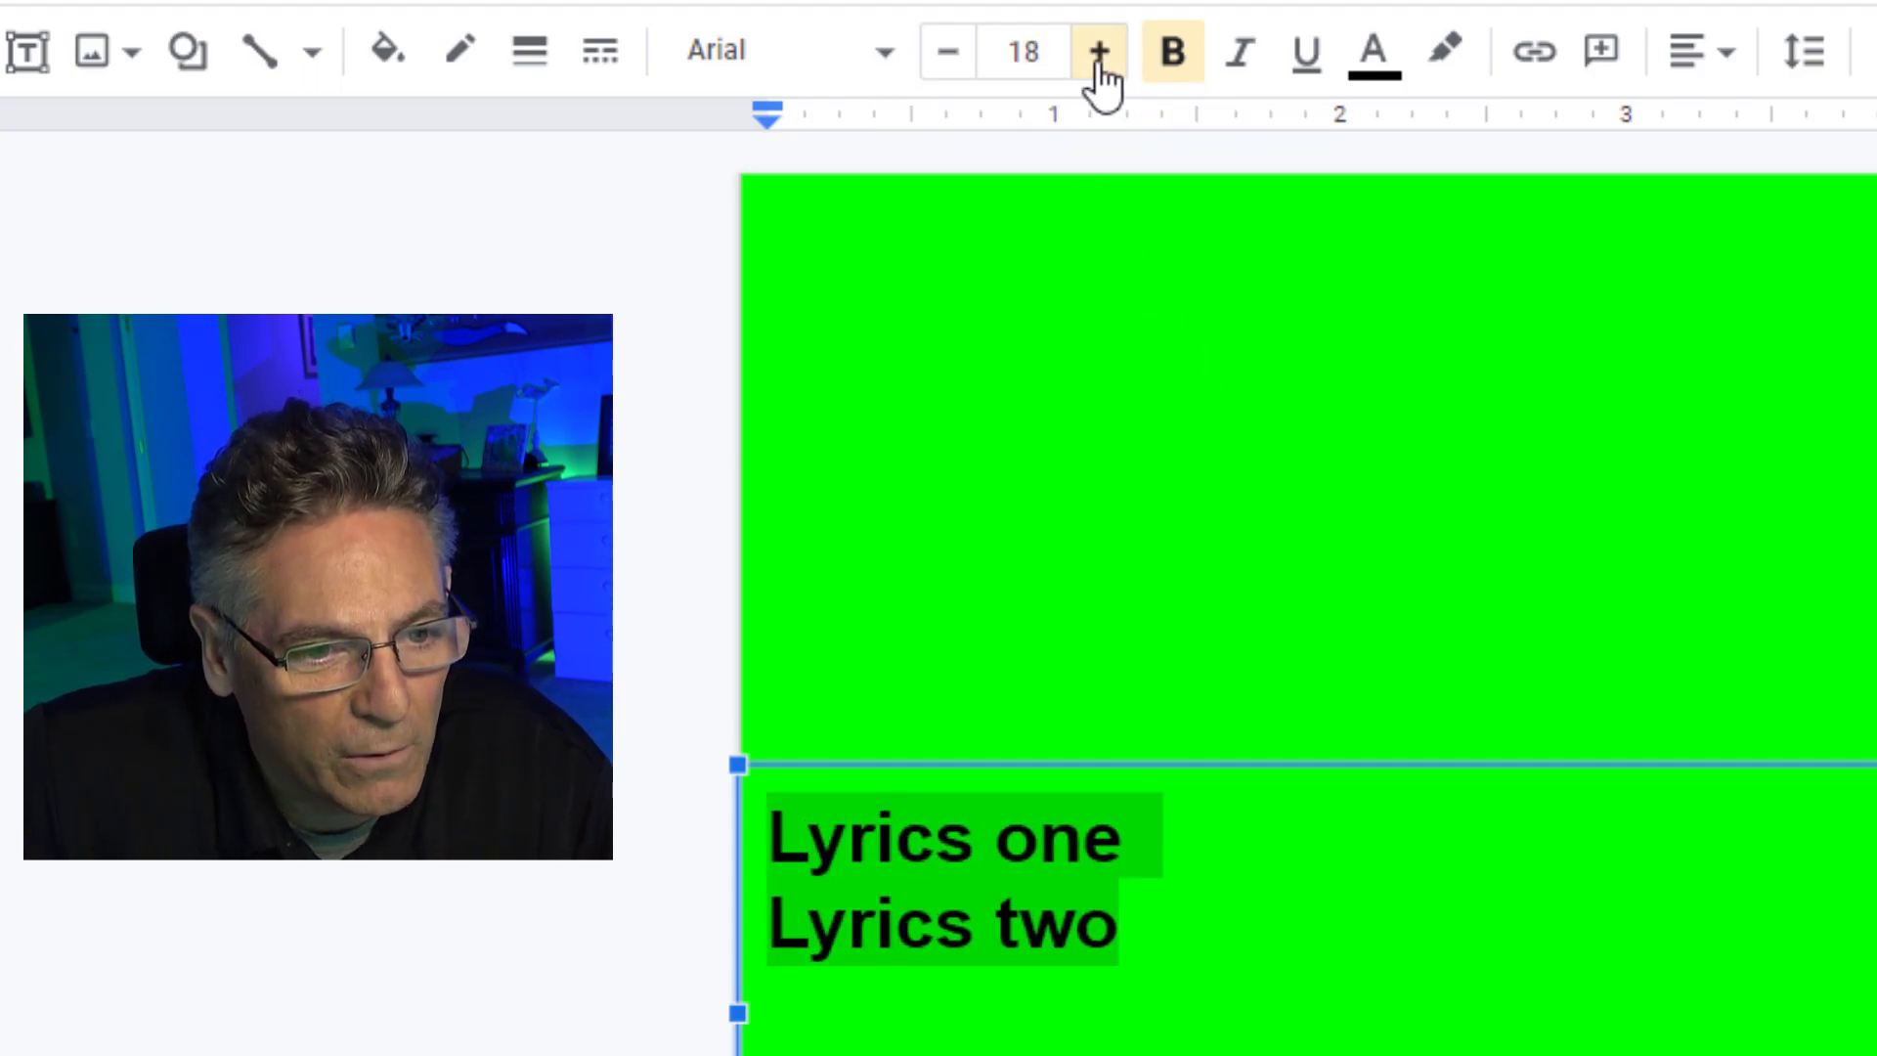
{"action": "triple_click", "coordinate": [1099, 51]}
{"action": "triple_click", "coordinate": [1100, 51]}
{"action": "left_click", "coordinate": [1100, 54]}
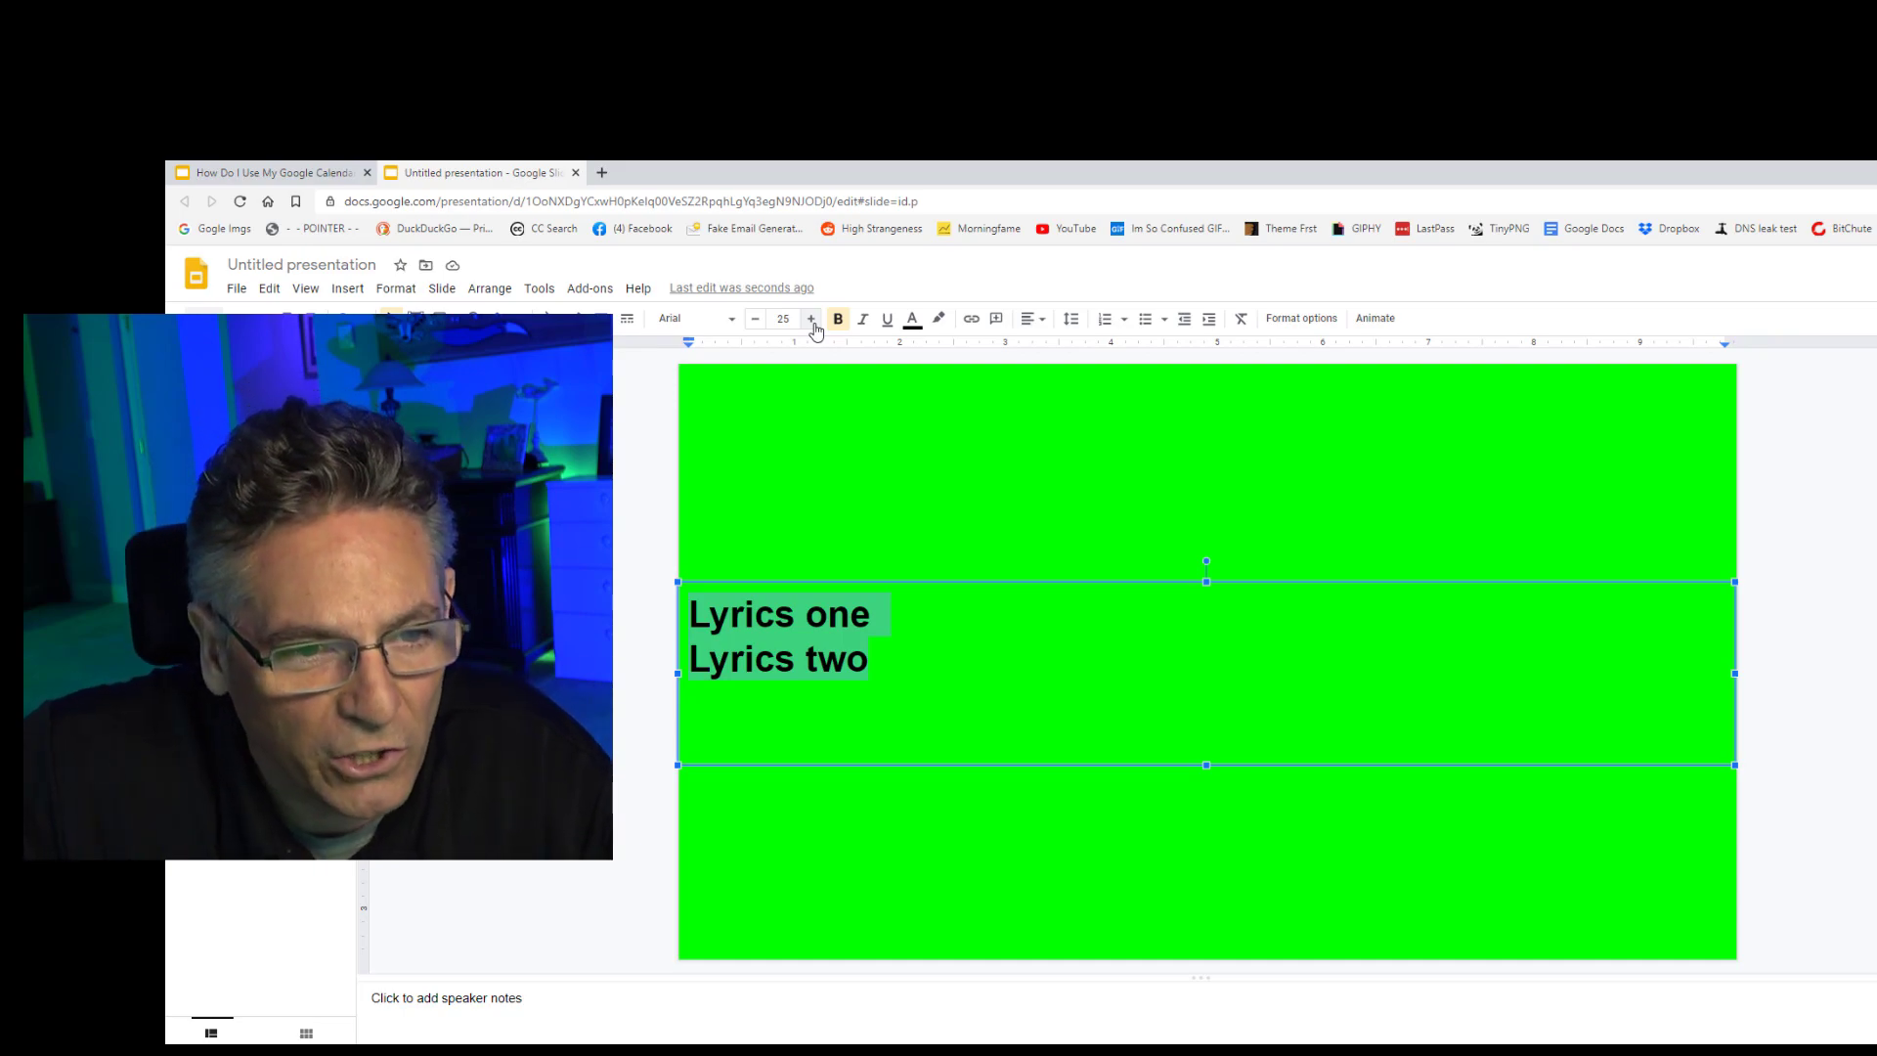
{"action": "left_click", "coordinate": [914, 323]}
{"action": "left_click", "coordinate": [1096, 352]}
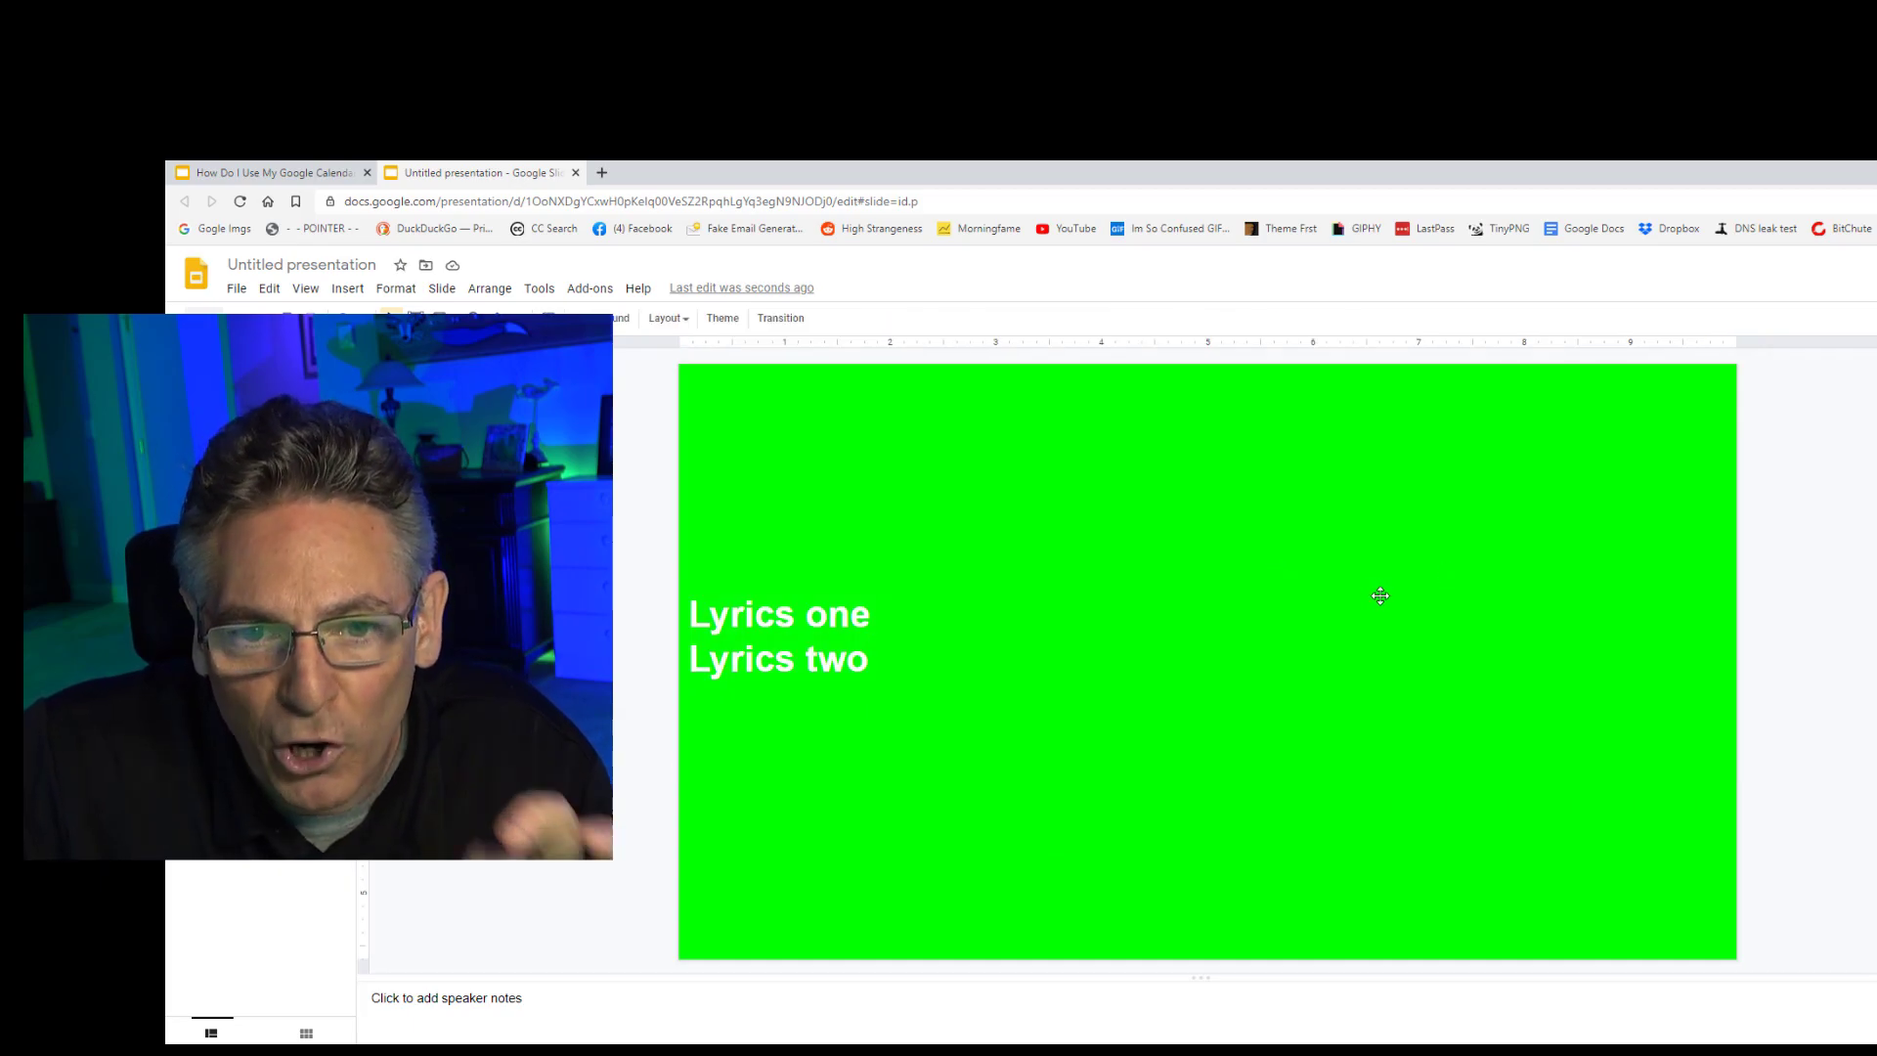
Add a black drop shadow to the lyric text with transparency and blur radius at minimum and a slightly greater distance
{"action": "key", "text": "ctrl+a"}
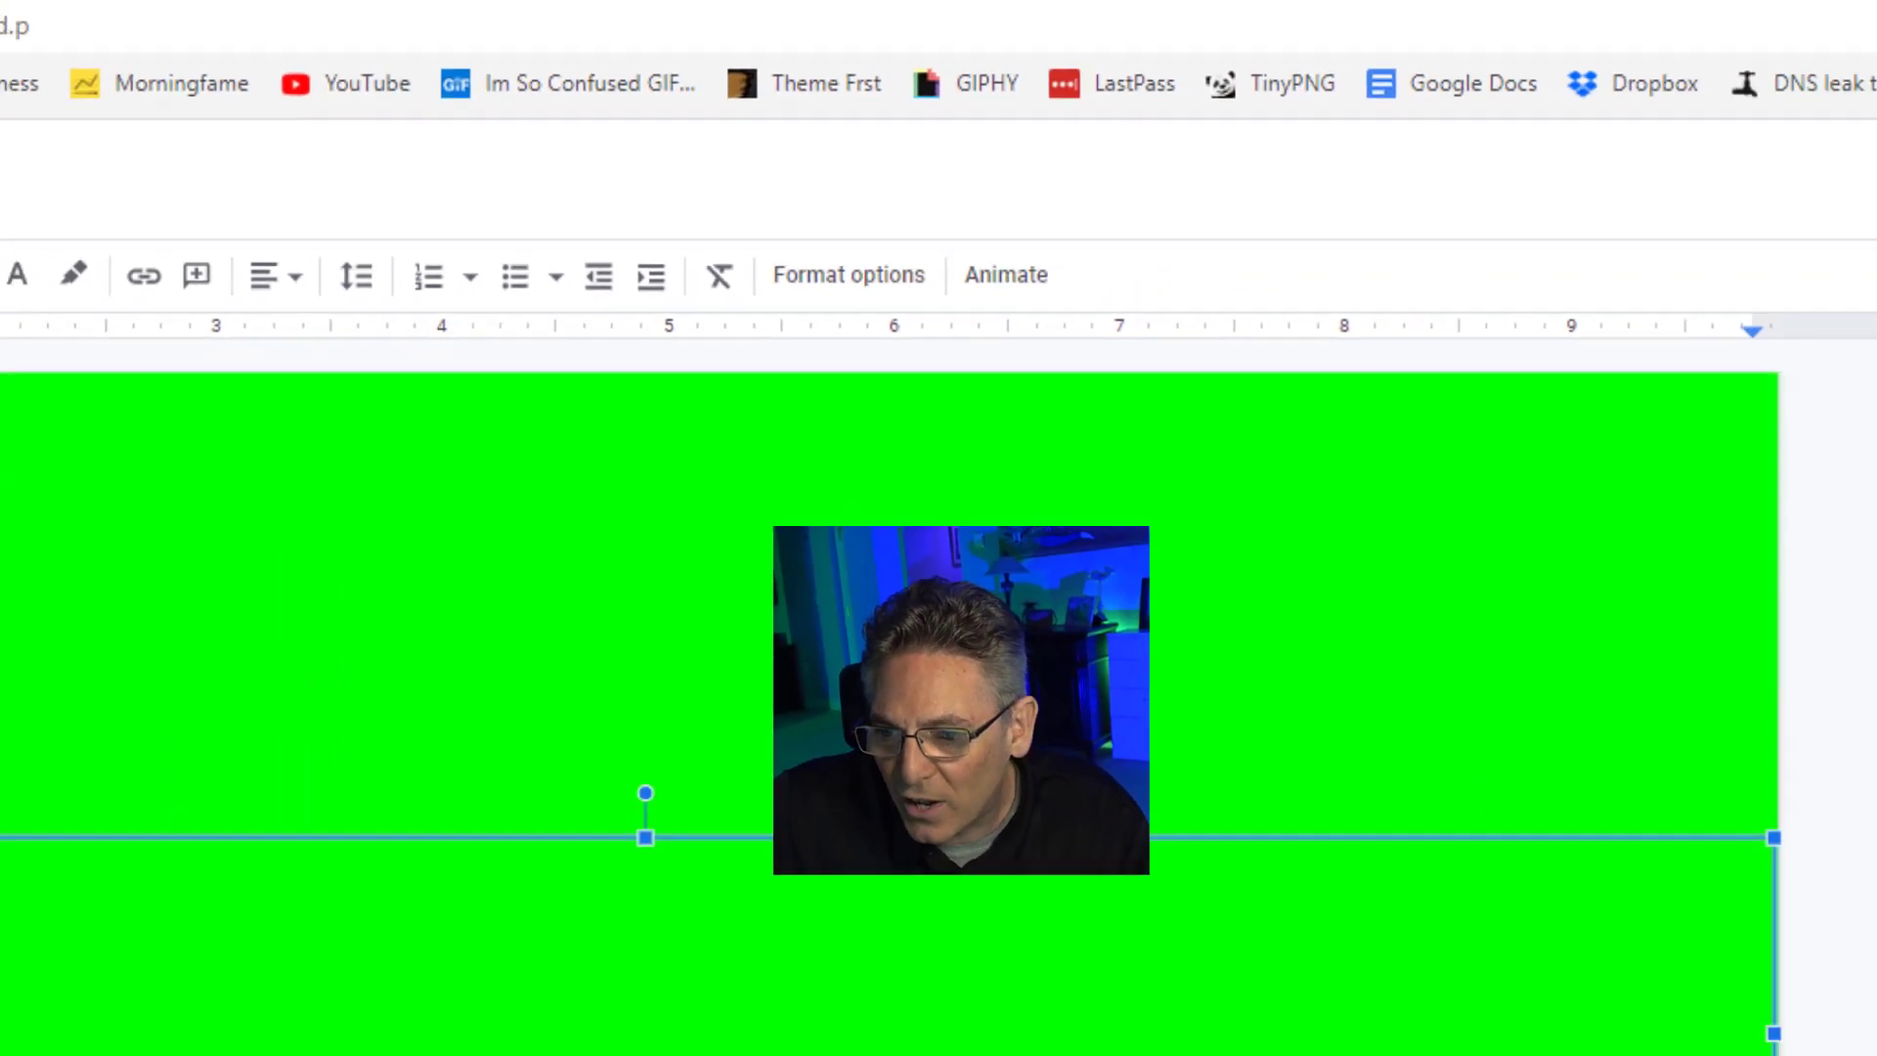
{"action": "left_click", "coordinate": [1149, 357]}
{"action": "left_click", "coordinate": [1574, 479]}
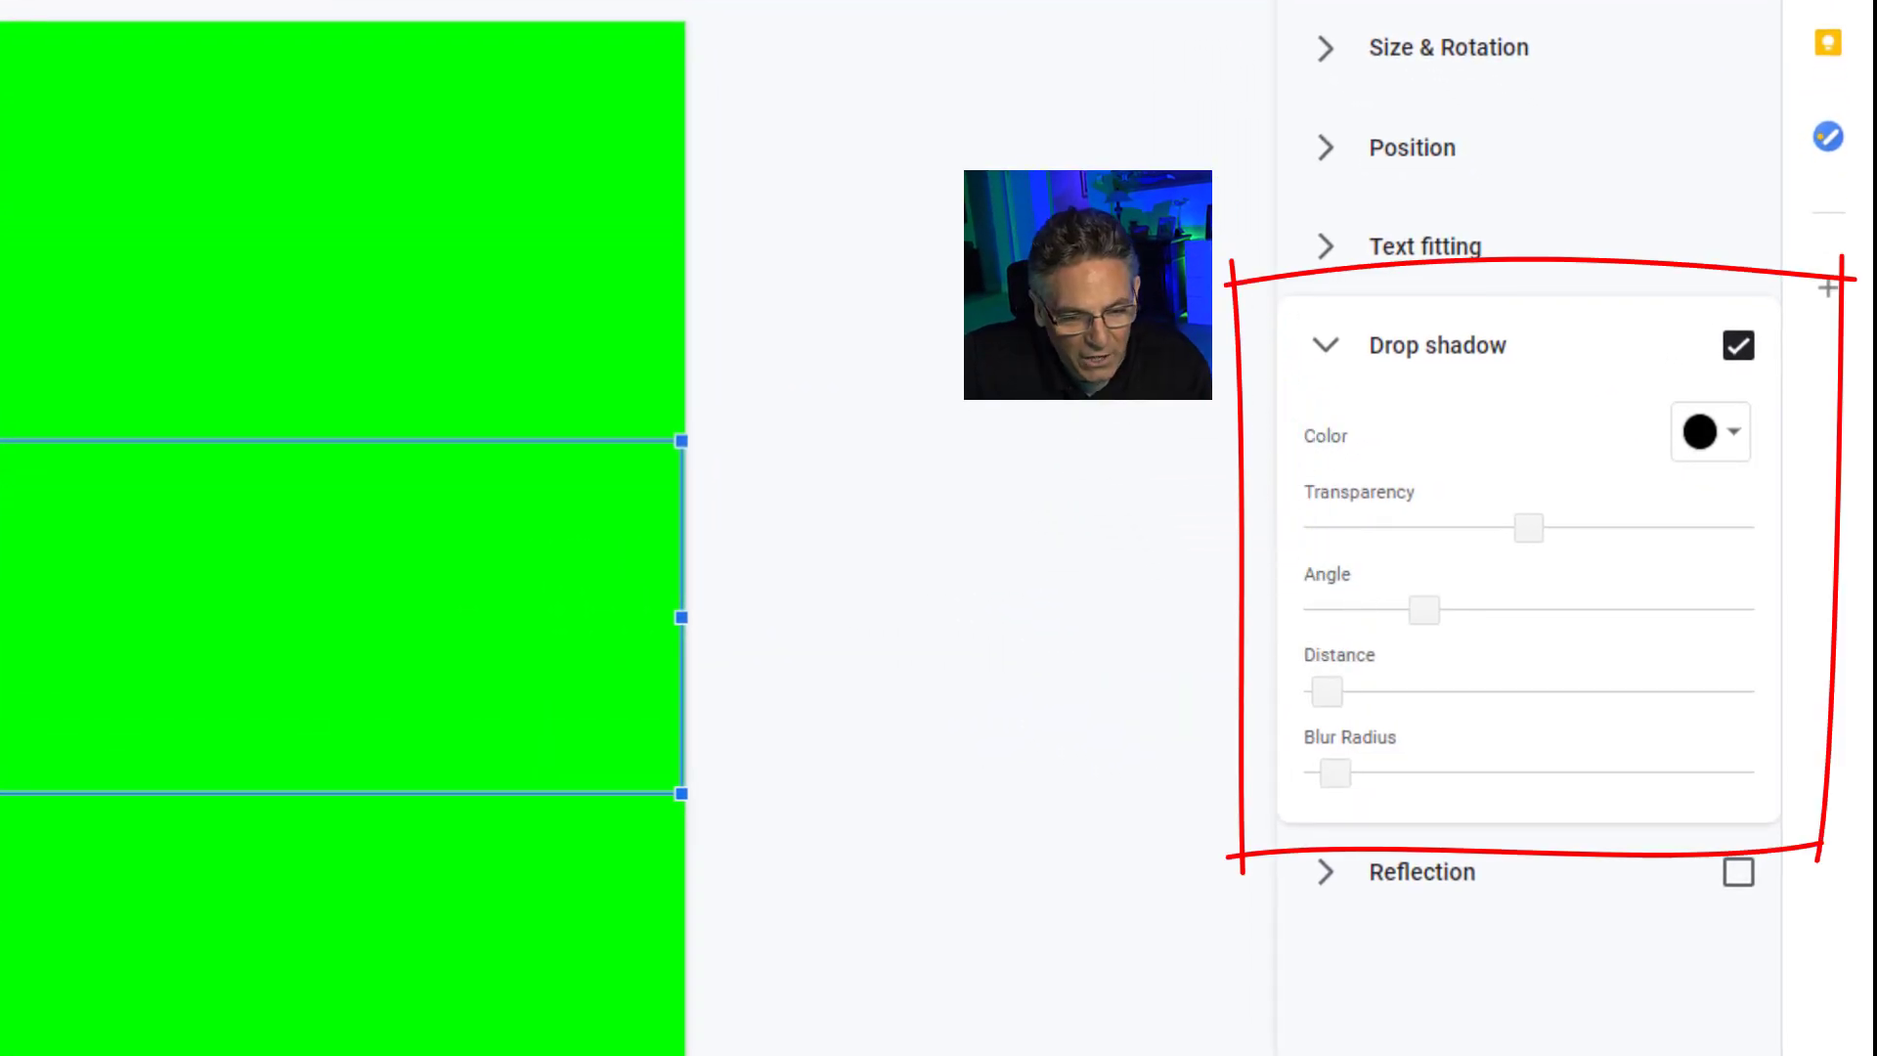
{"action": "left_click", "coordinate": [491, 622]}
{"action": "left_click", "coordinate": [332, 720]}
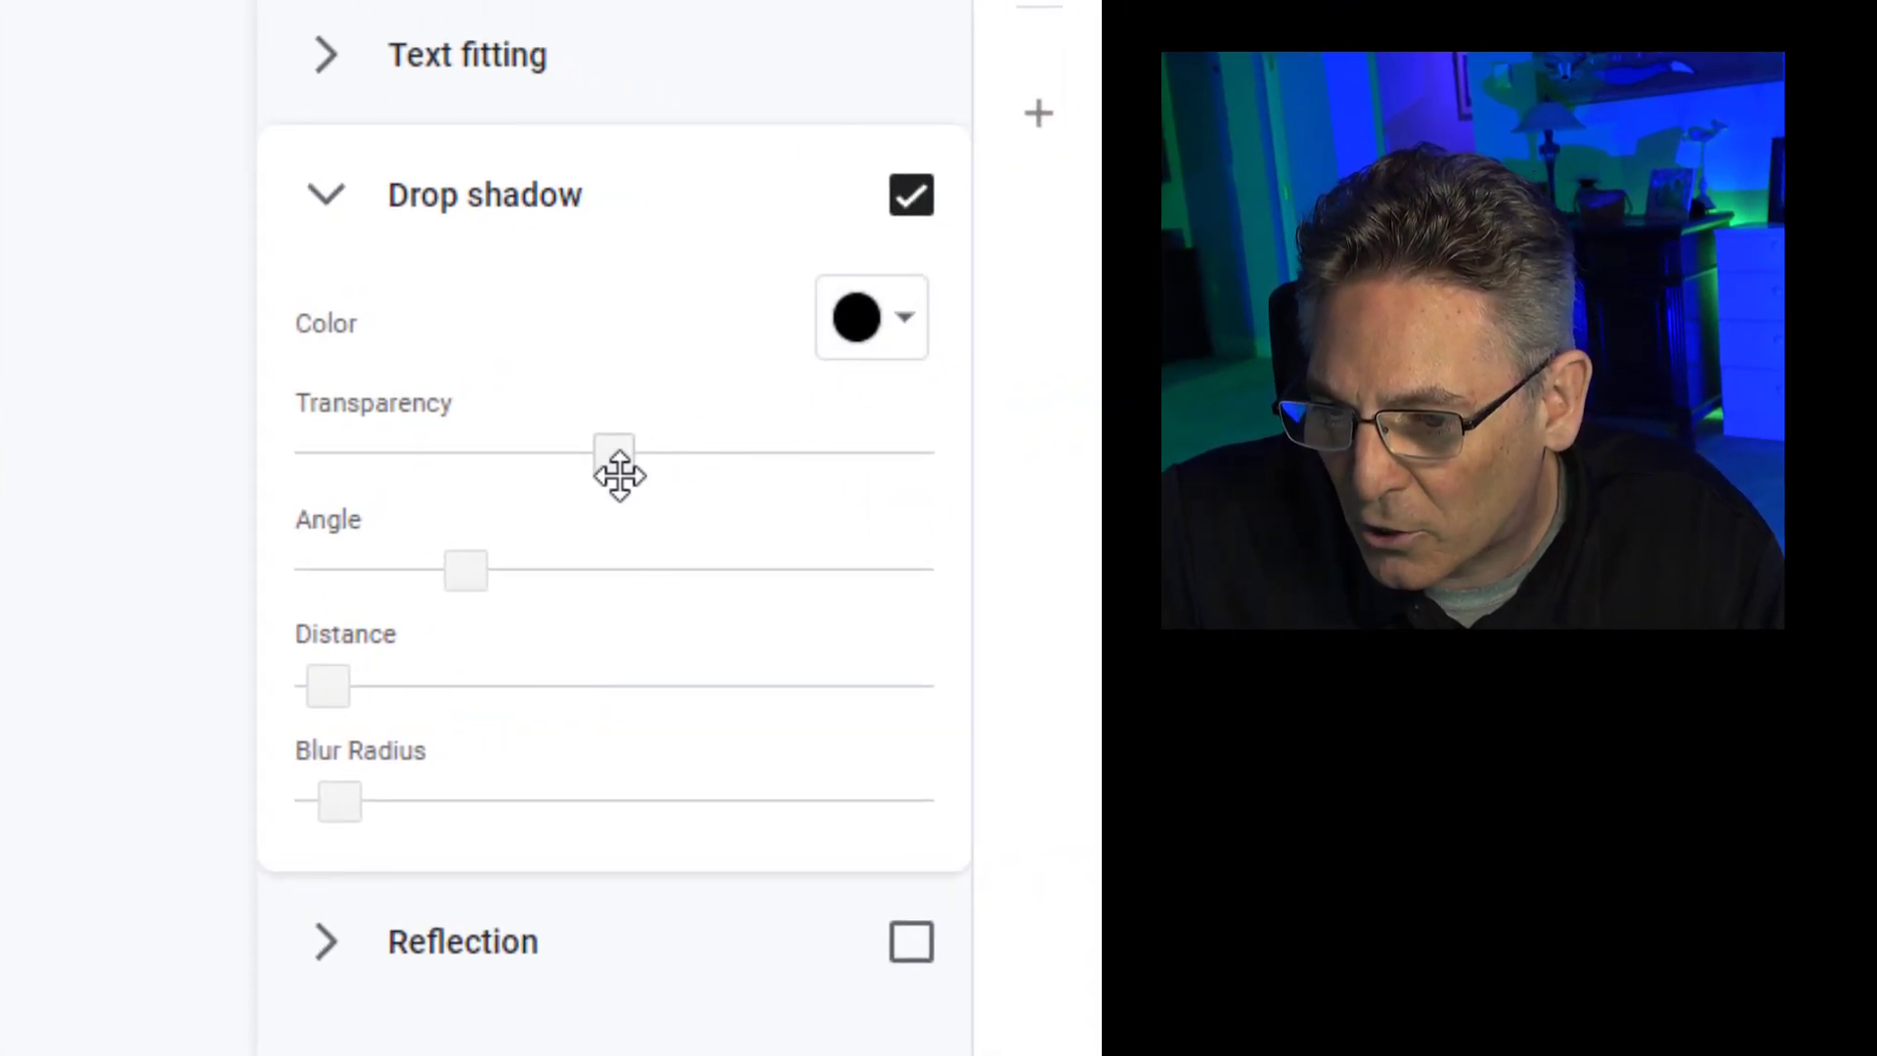
{"action": "left_click_drag", "start_coordinate": [552, 463], "coordinate": [319, 467]}
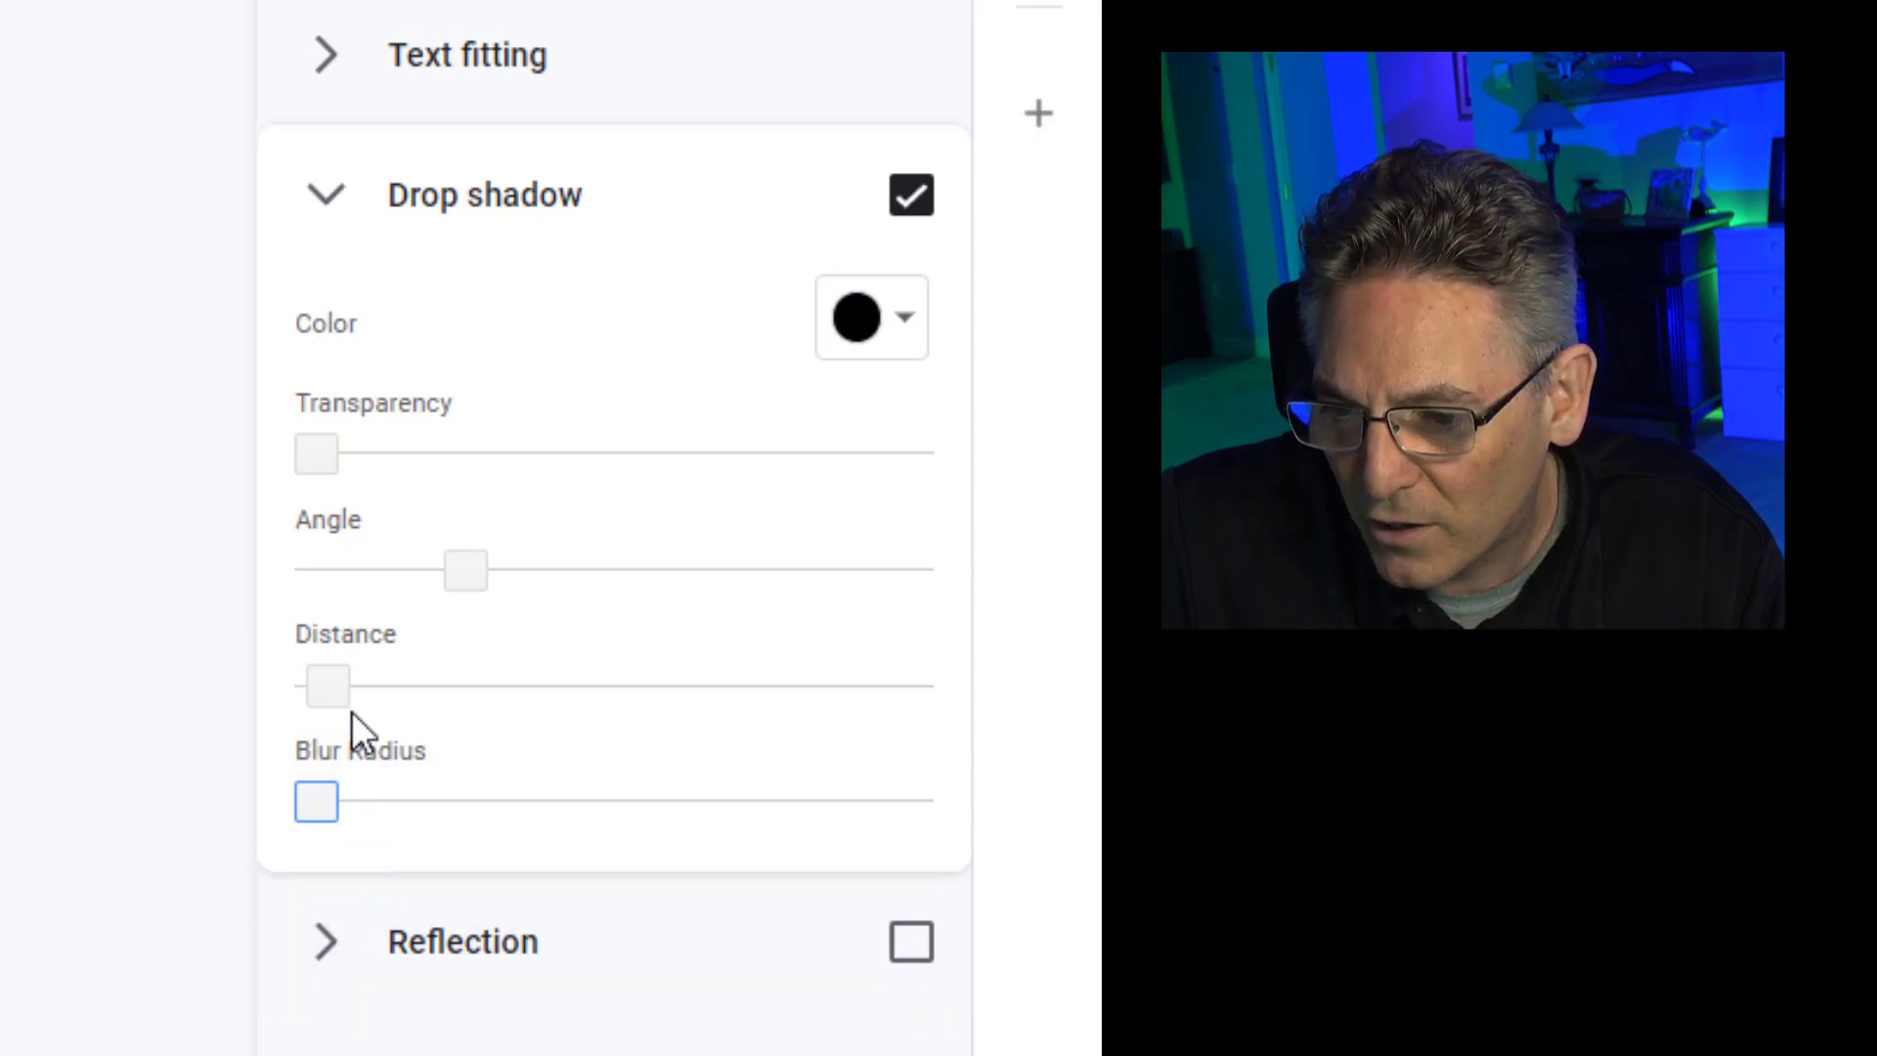
{"action": "left_click_drag", "start_coordinate": [335, 685], "coordinate": [344, 687]}
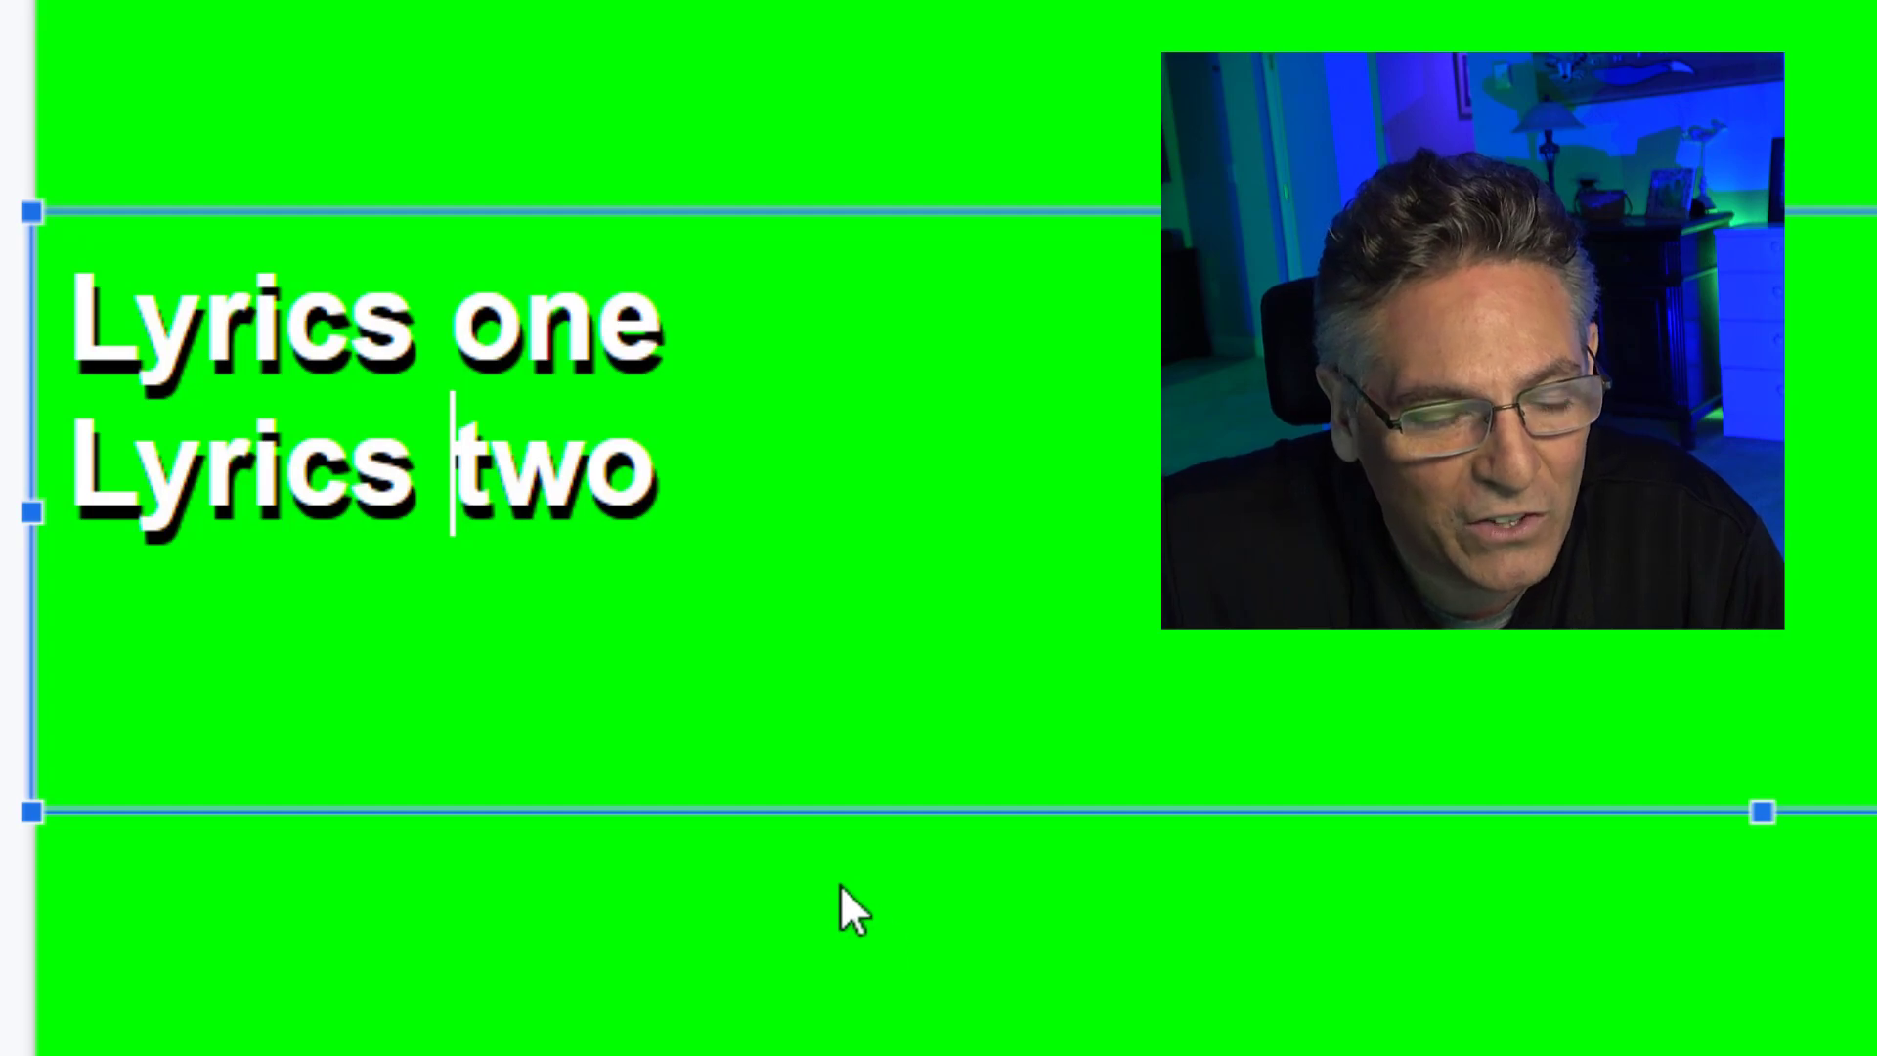
Center both lyric lines within their text box
{"action": "key", "text": "ctrl+a"}
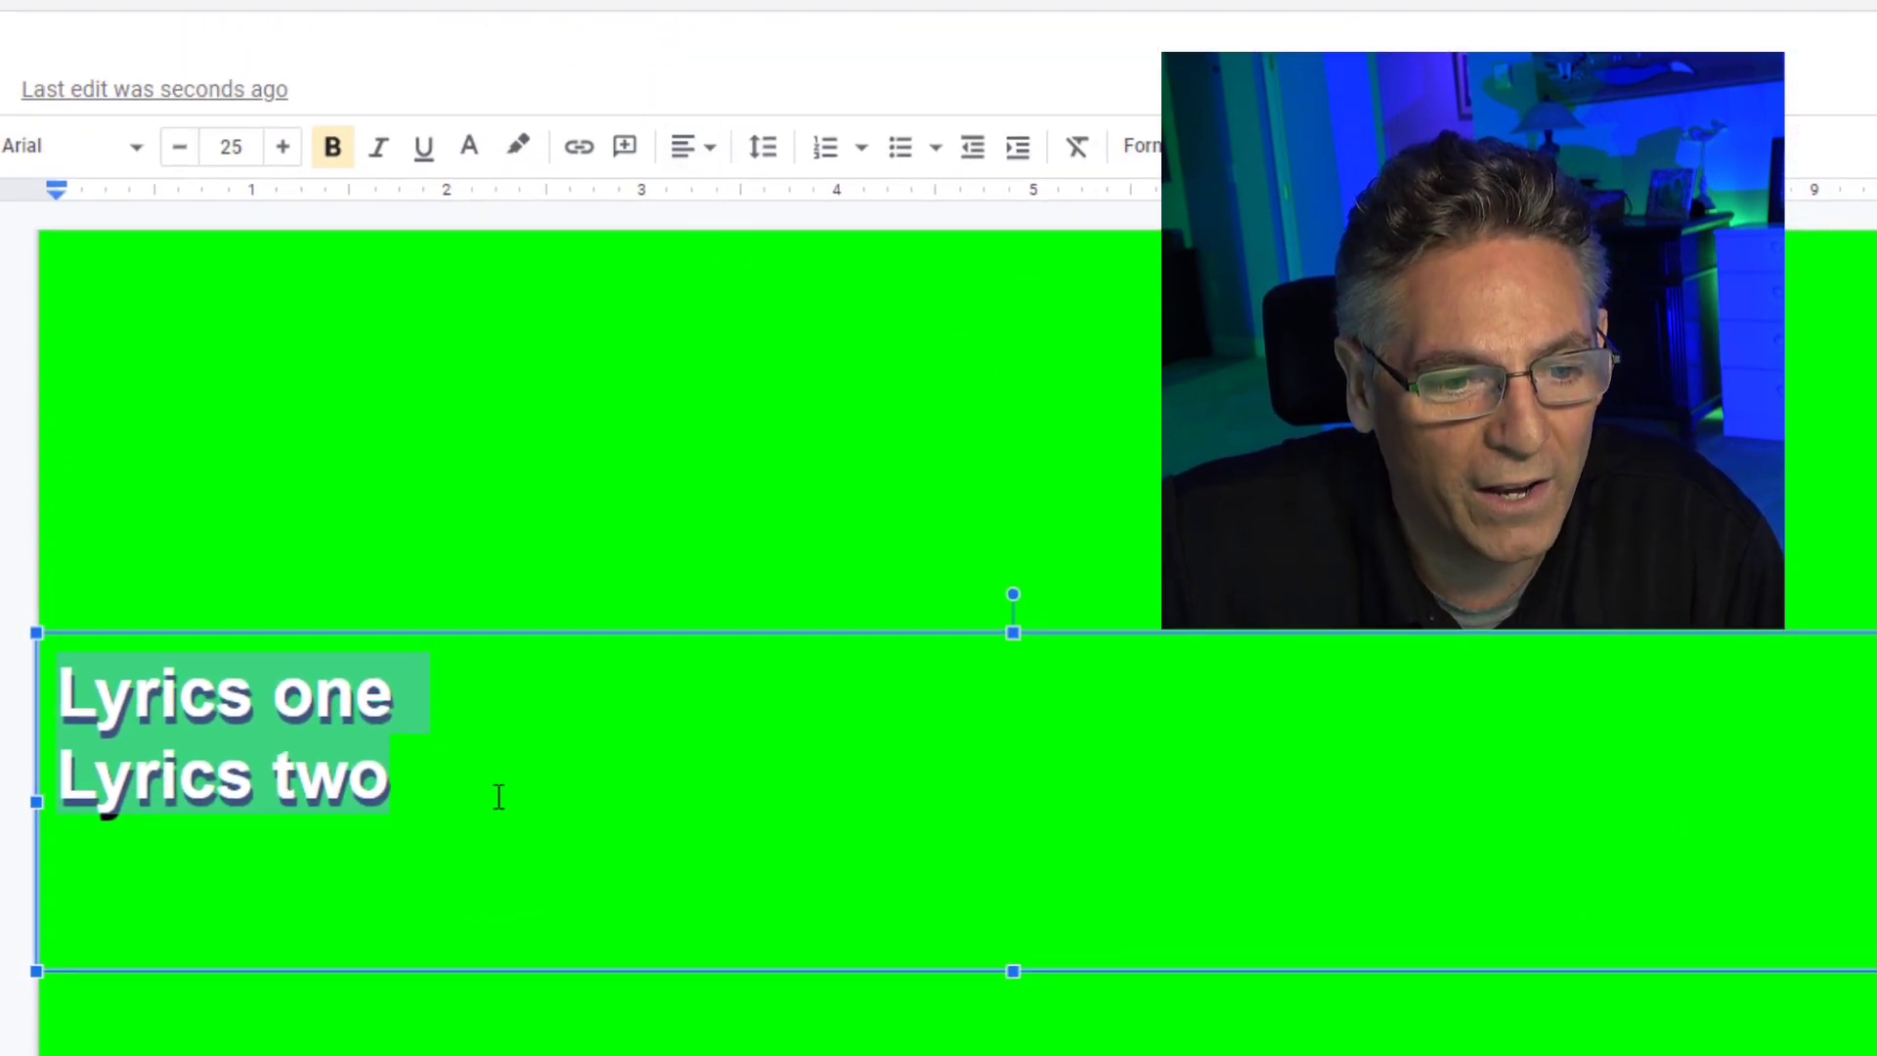
{"action": "left_click", "coordinate": [712, 162]}
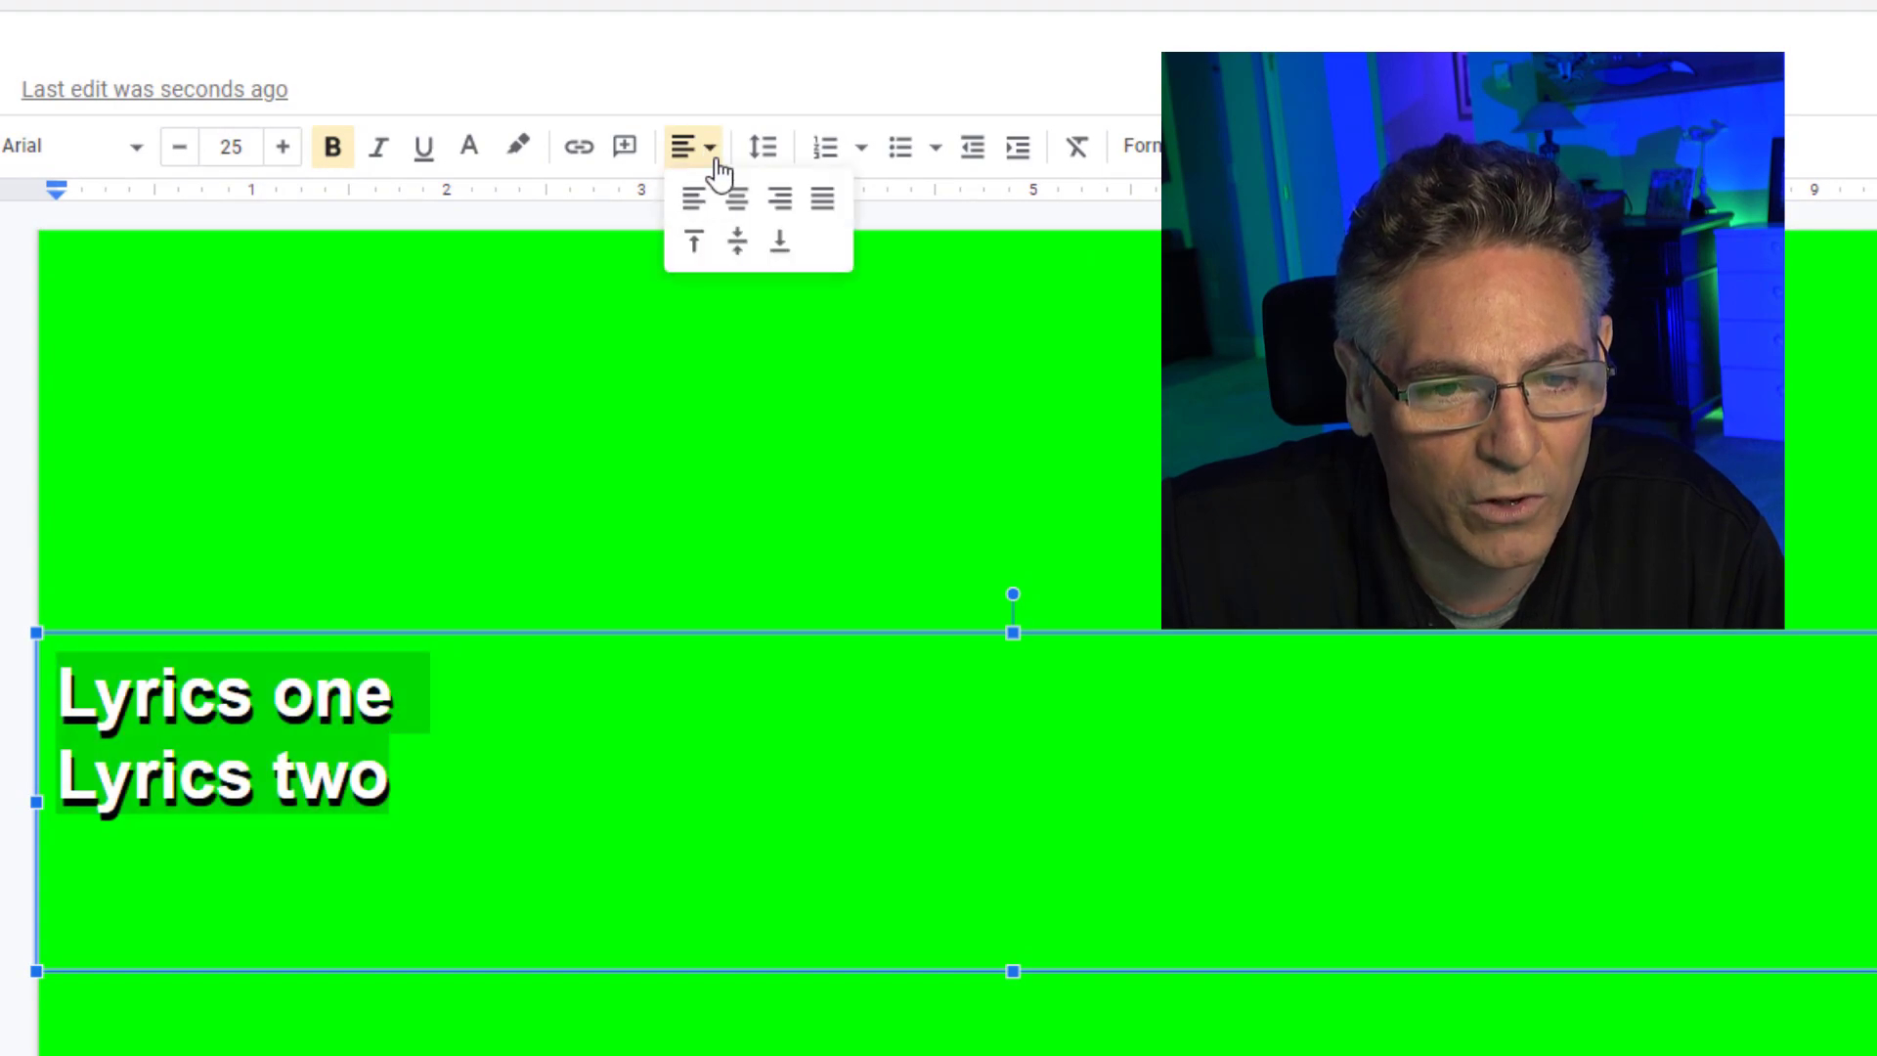
{"action": "left_click", "coordinate": [738, 200]}
{"action": "left_click", "coordinate": [762, 301]}
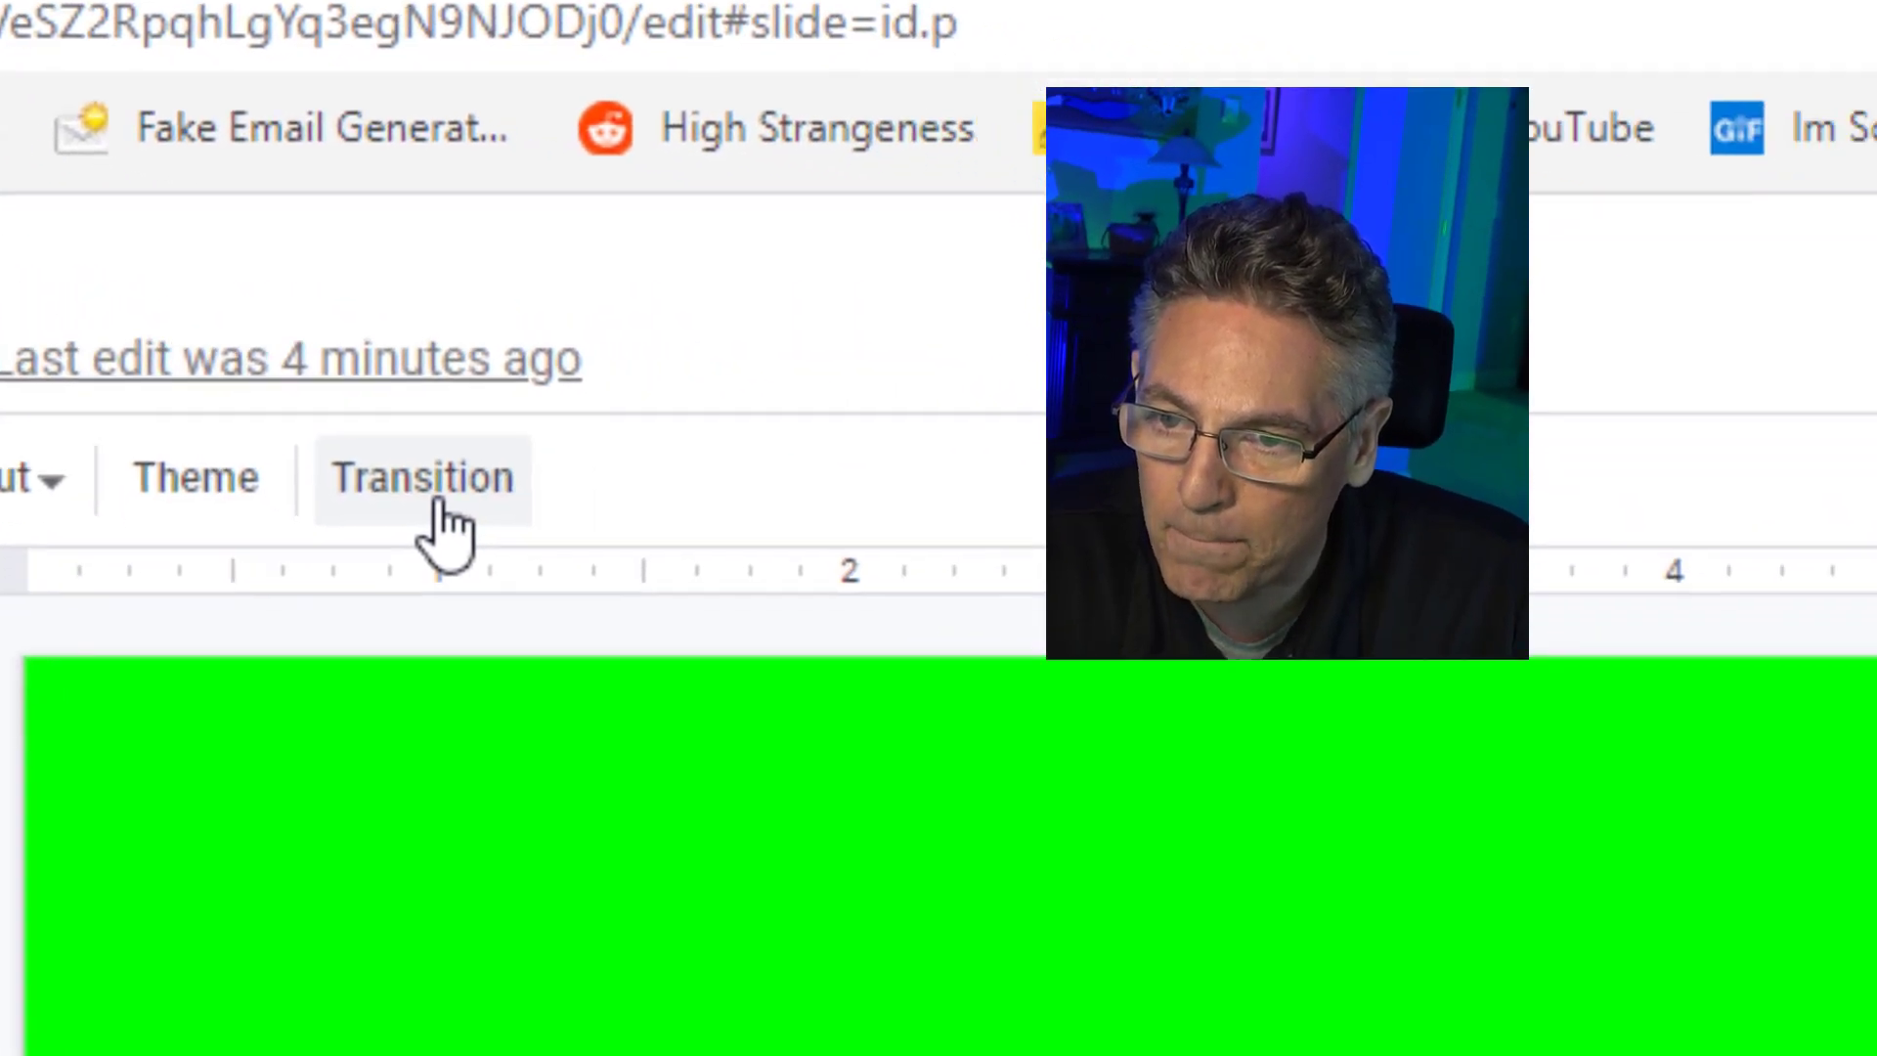
Open the slide's transition settings and display the available transition types
{"action": "left_click", "coordinate": [671, 562]}
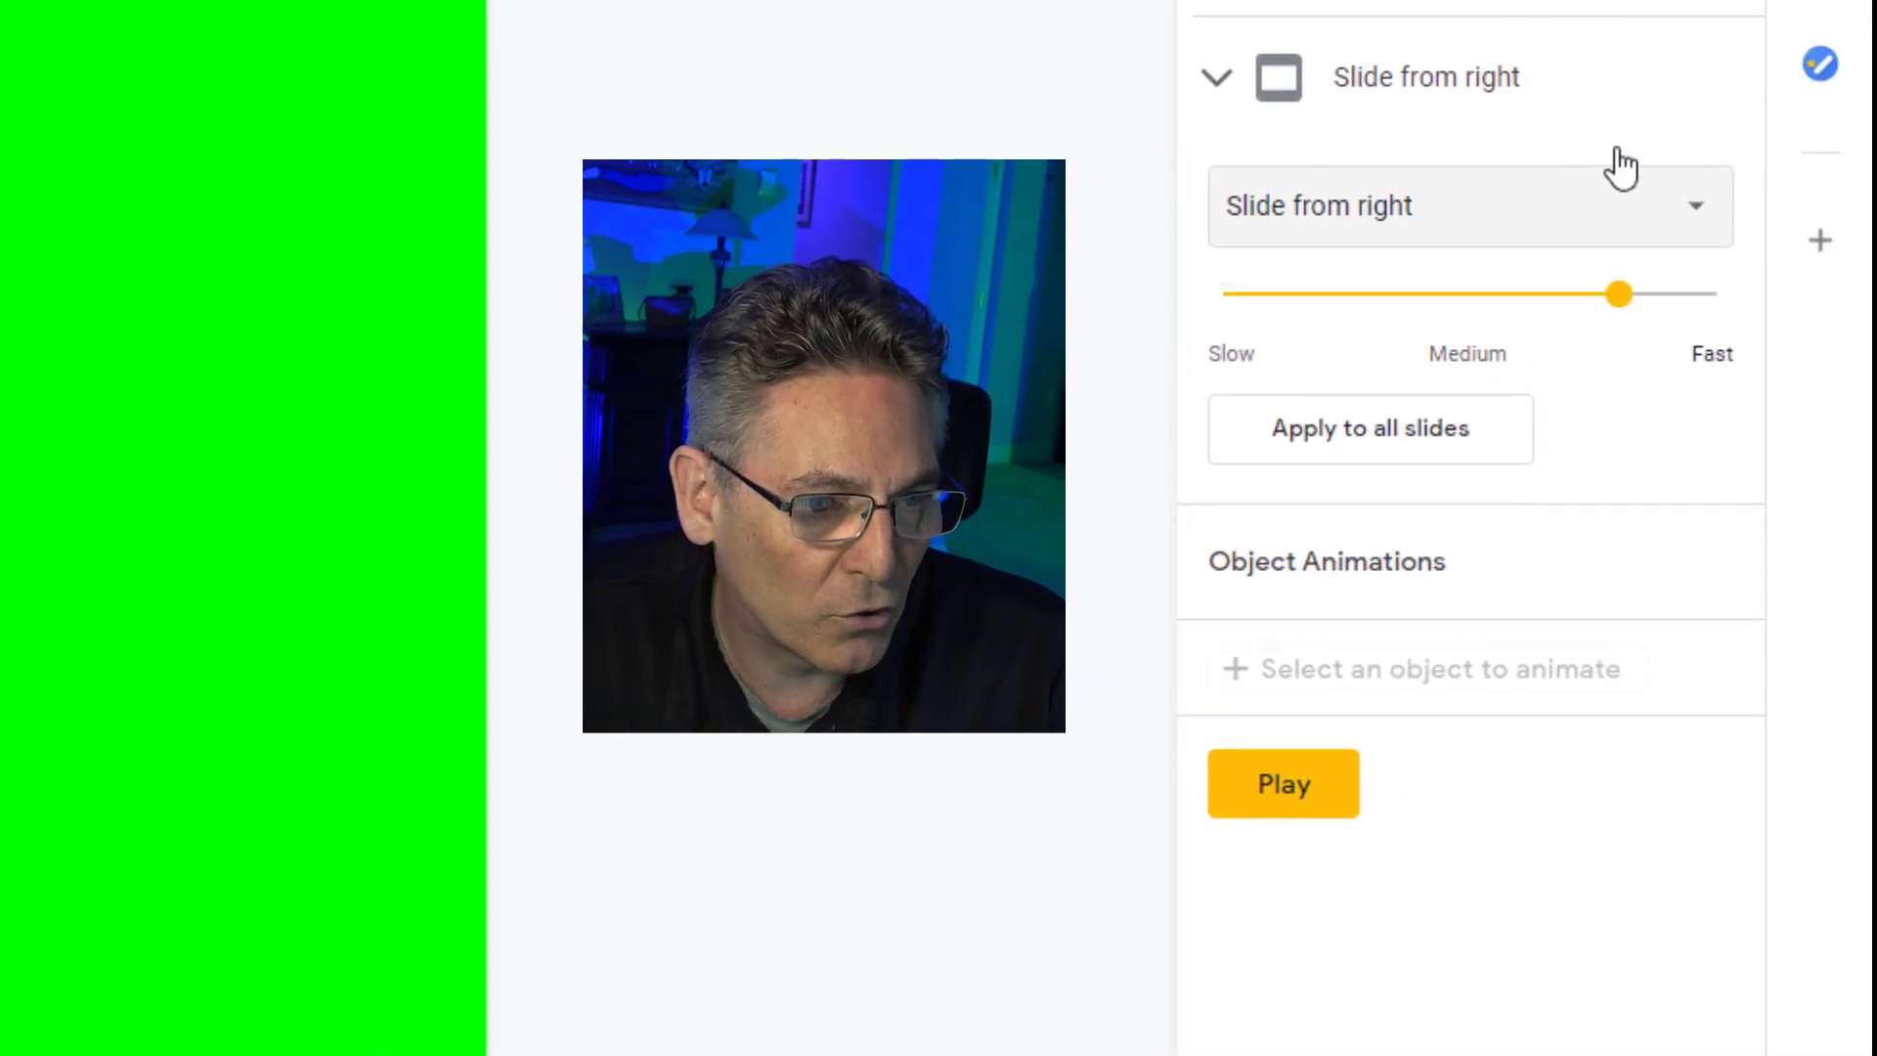
{"action": "left_click", "coordinate": [1216, 79]}
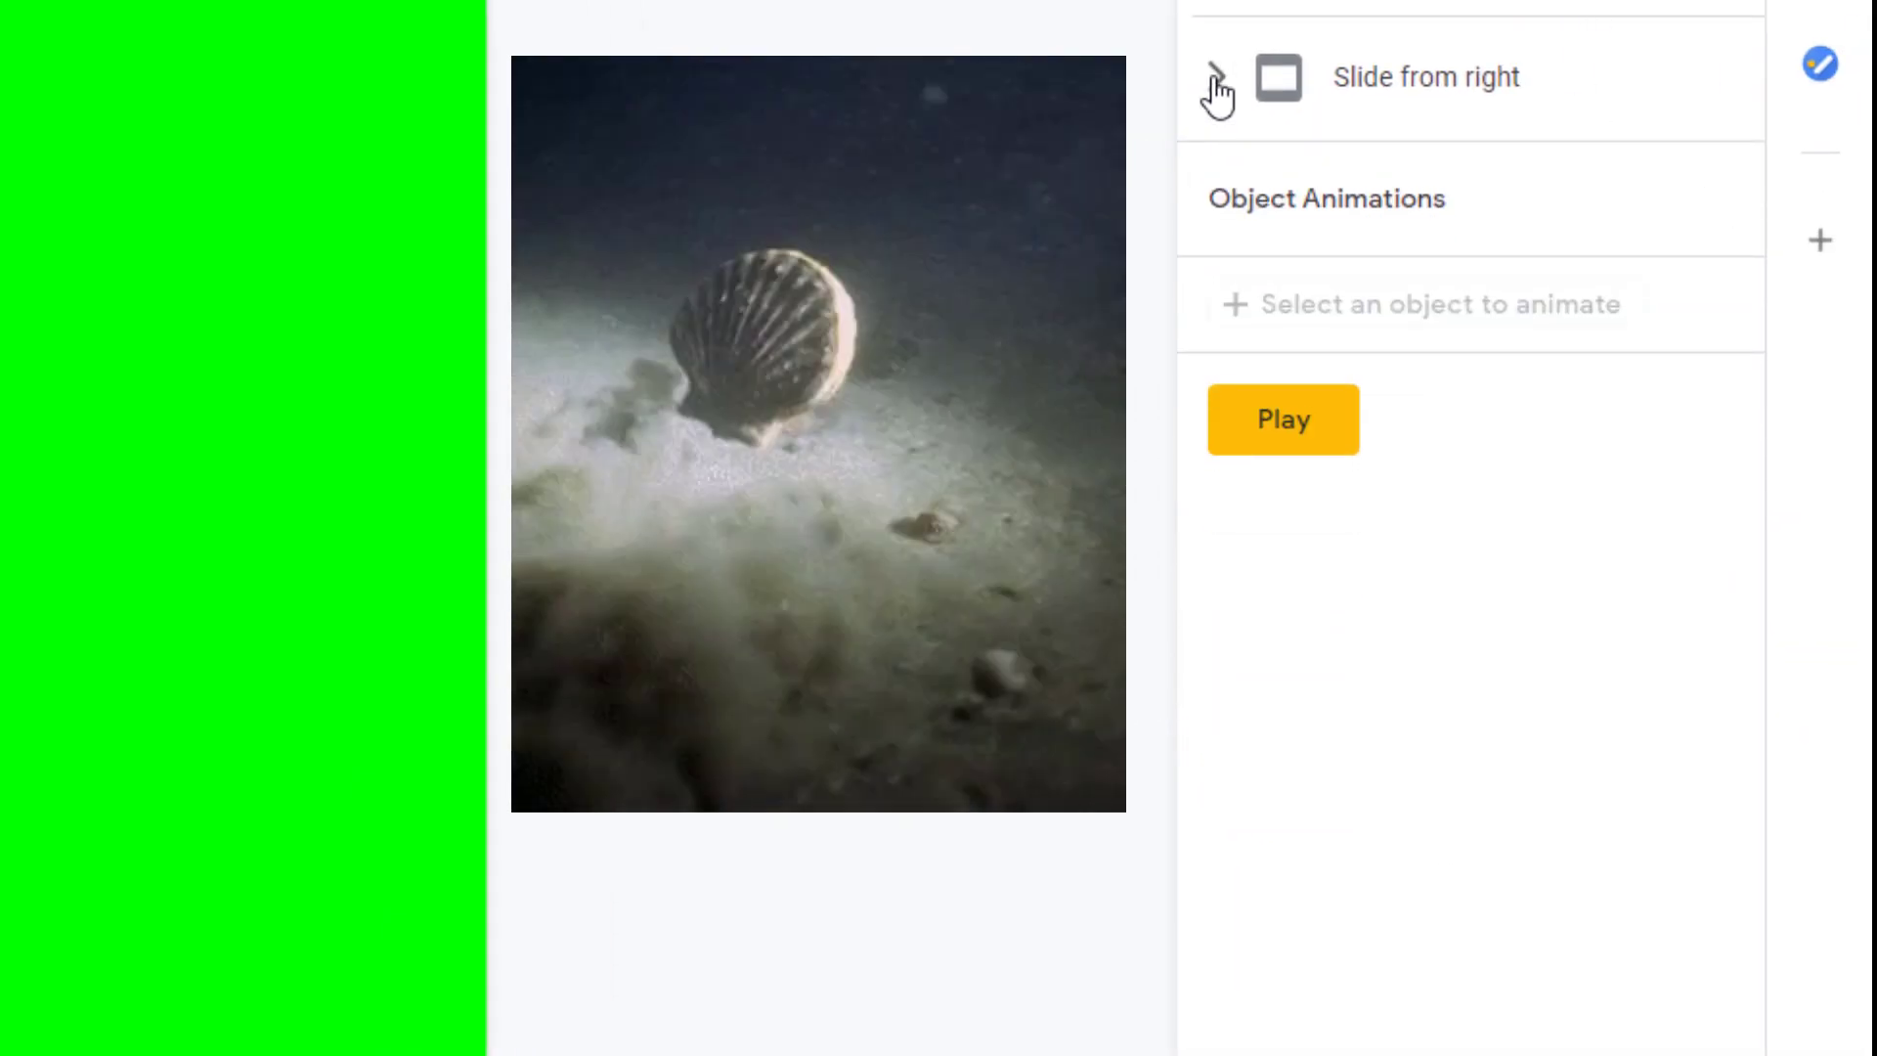
{"action": "left_click", "coordinate": [1216, 80]}
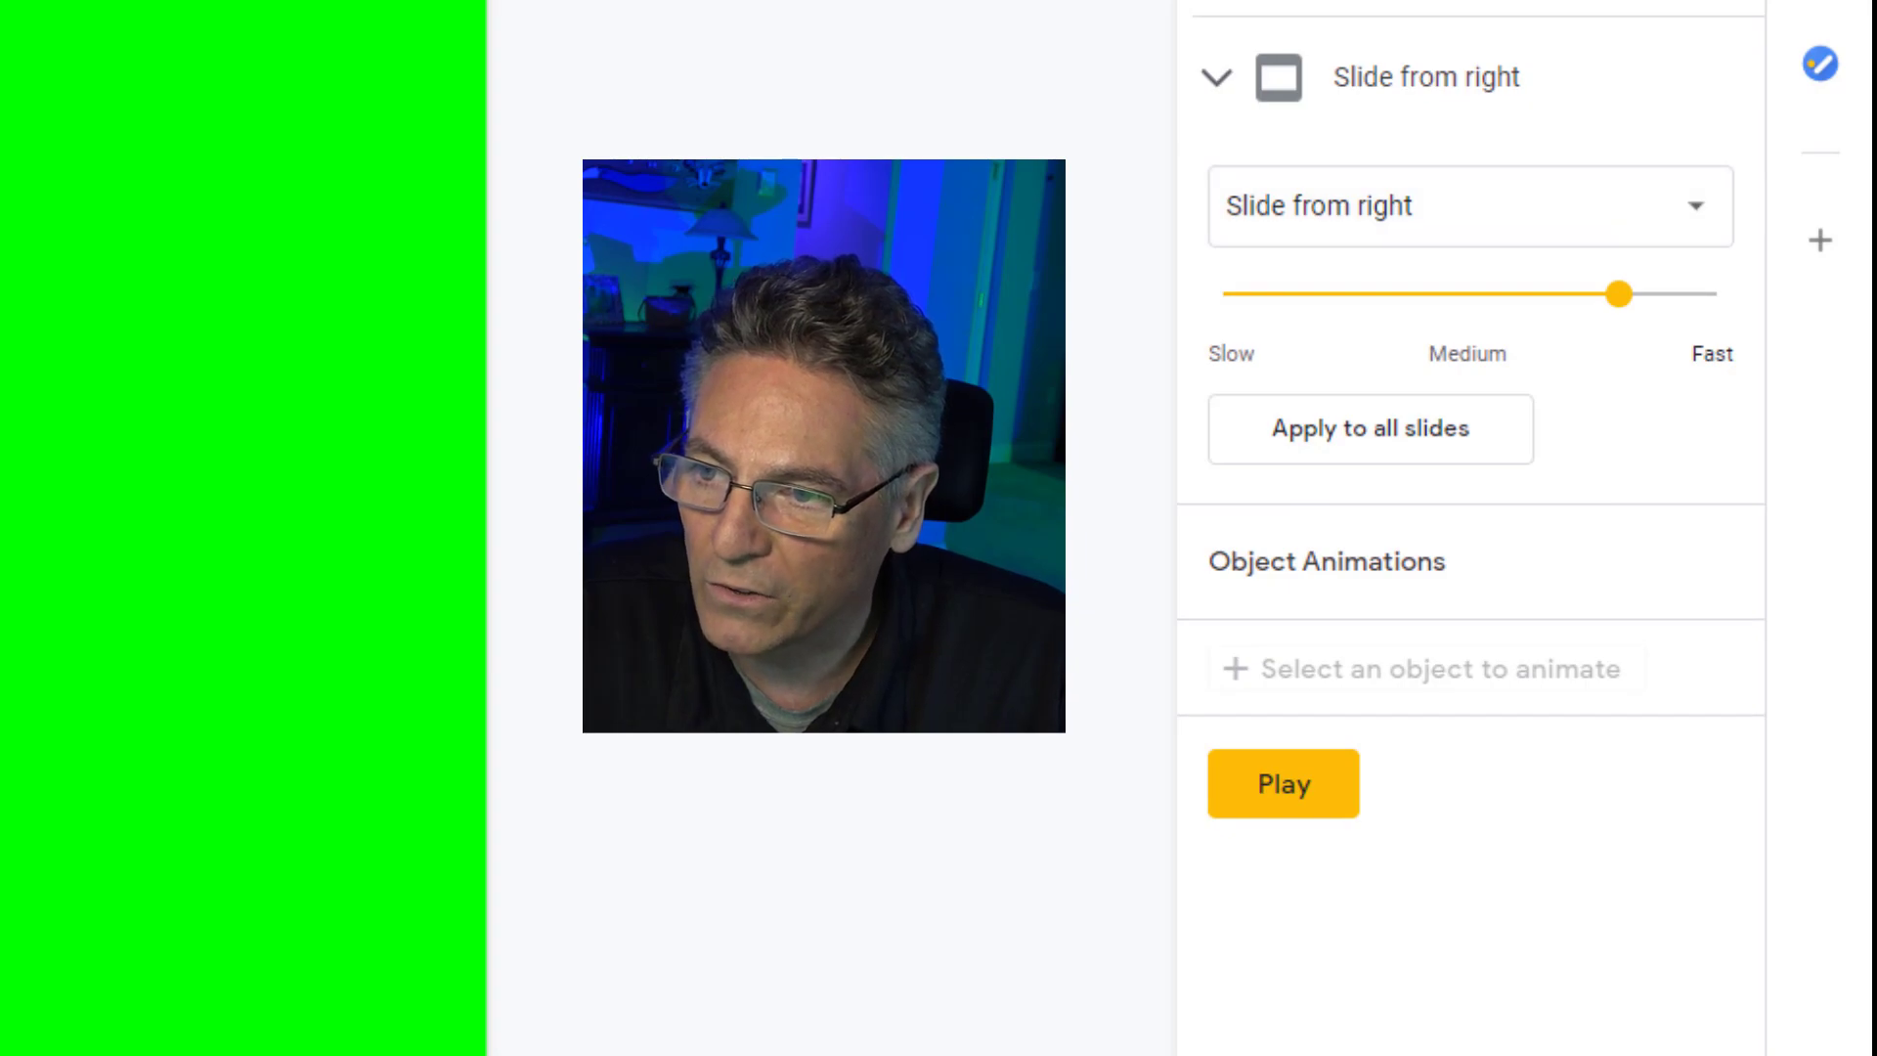
{"action": "left_click", "coordinate": [1515, 222]}
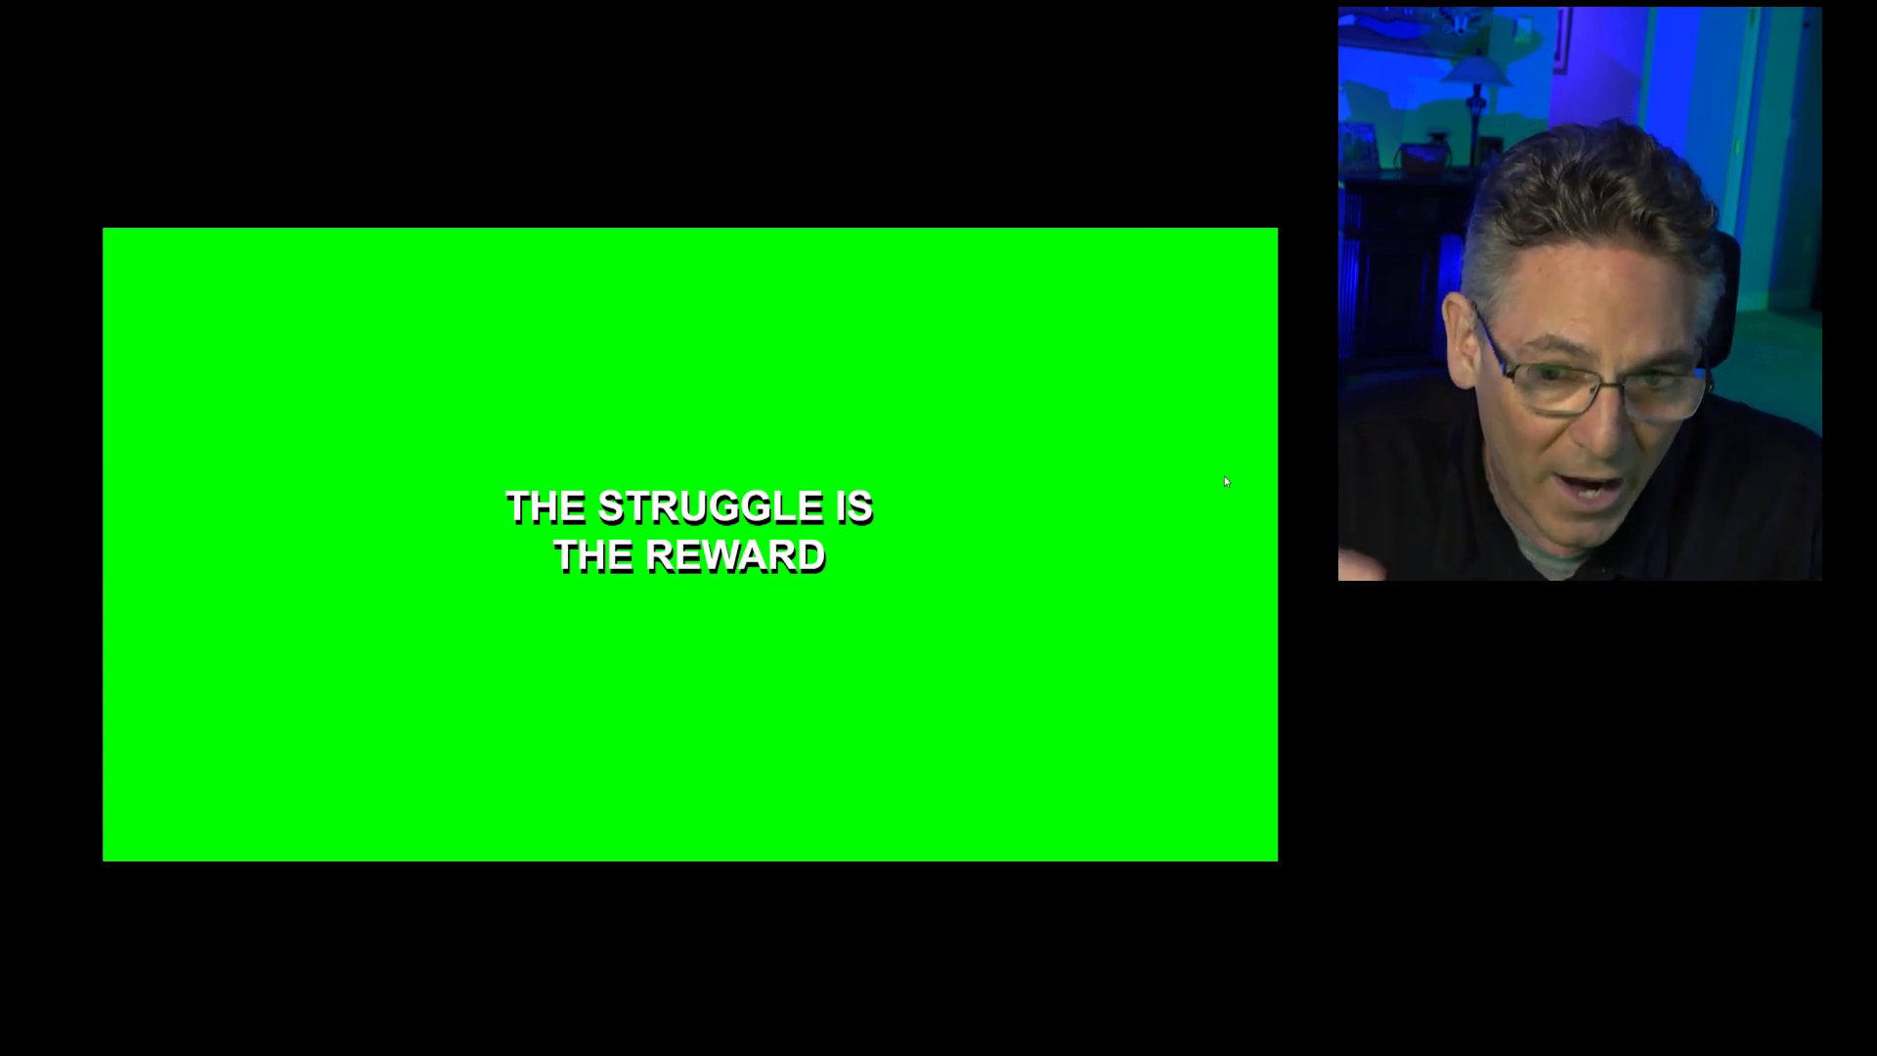
Advance the running slideshow from "THE STRUGGLE IS THE REWARD" past "GOD BLESS STAY STRONG"
{"action": "left_click", "coordinate": [1213, 503]}
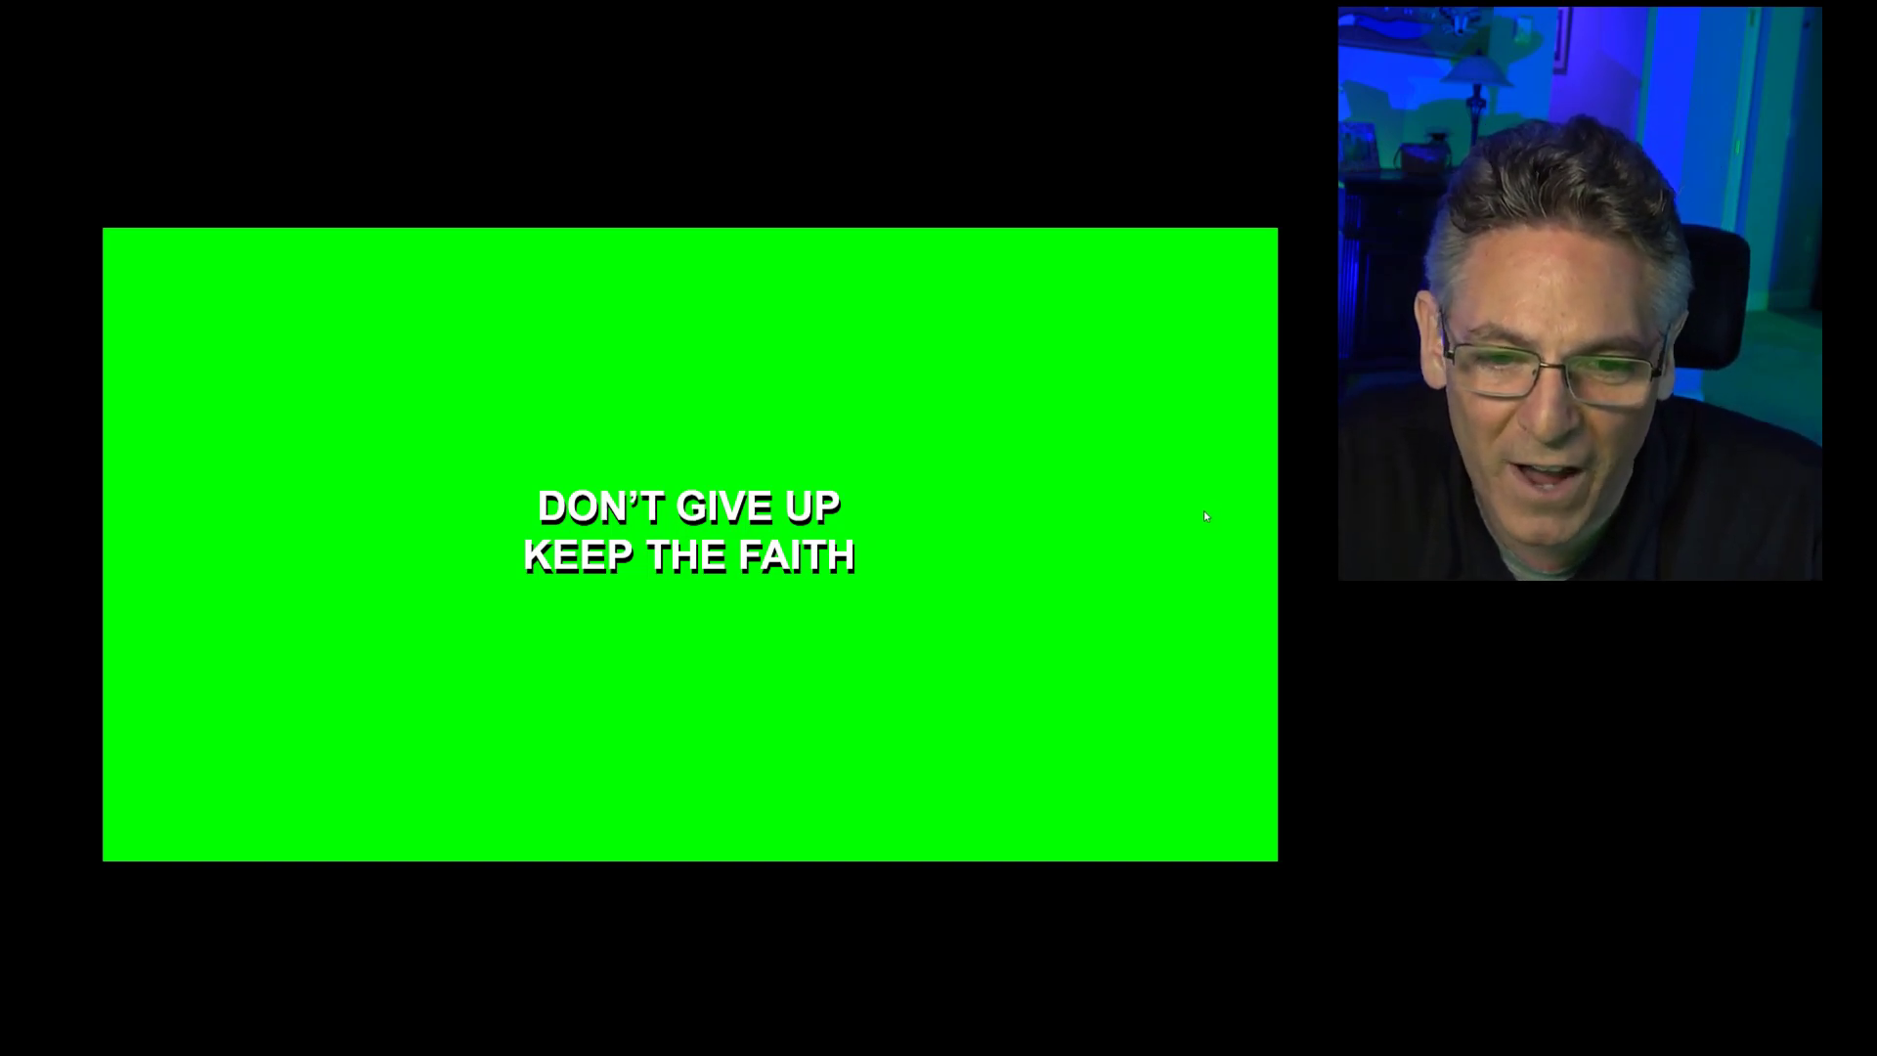
{"action": "left_click", "coordinate": [1203, 519]}
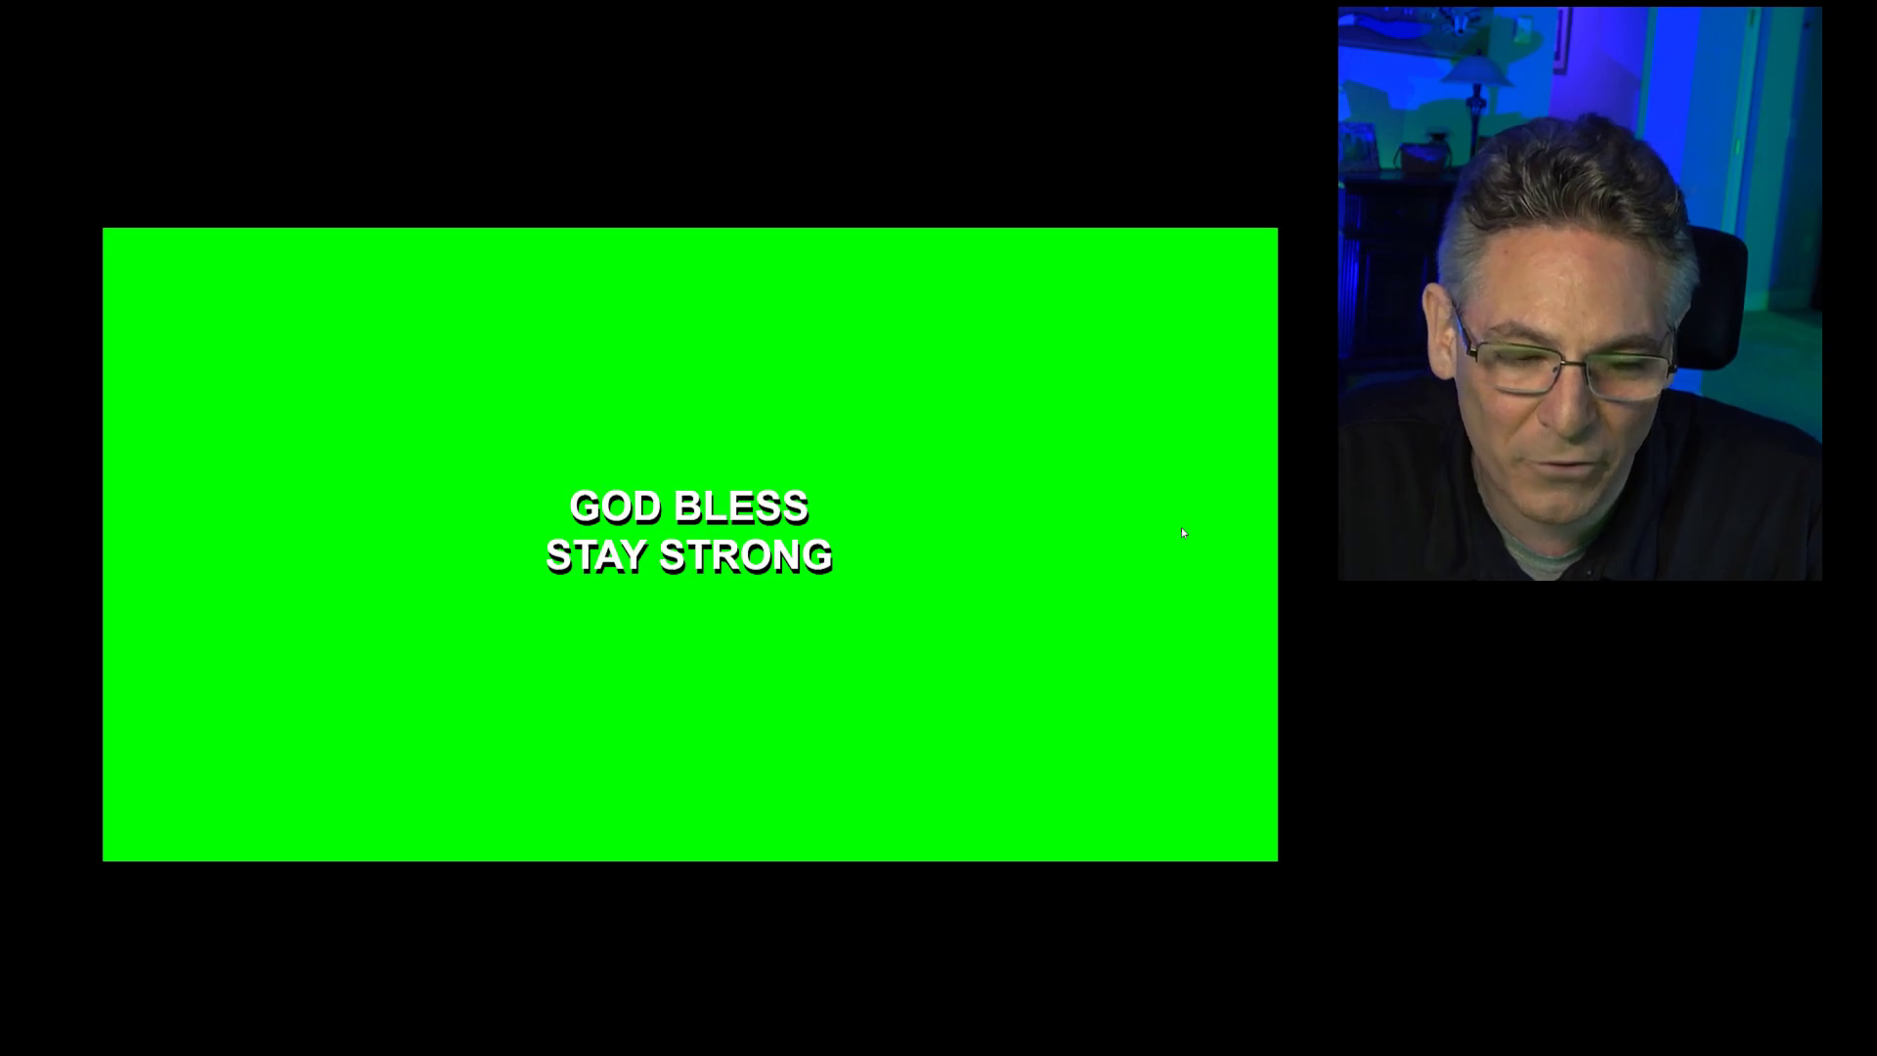
{"action": "left_click", "coordinate": [1181, 530]}
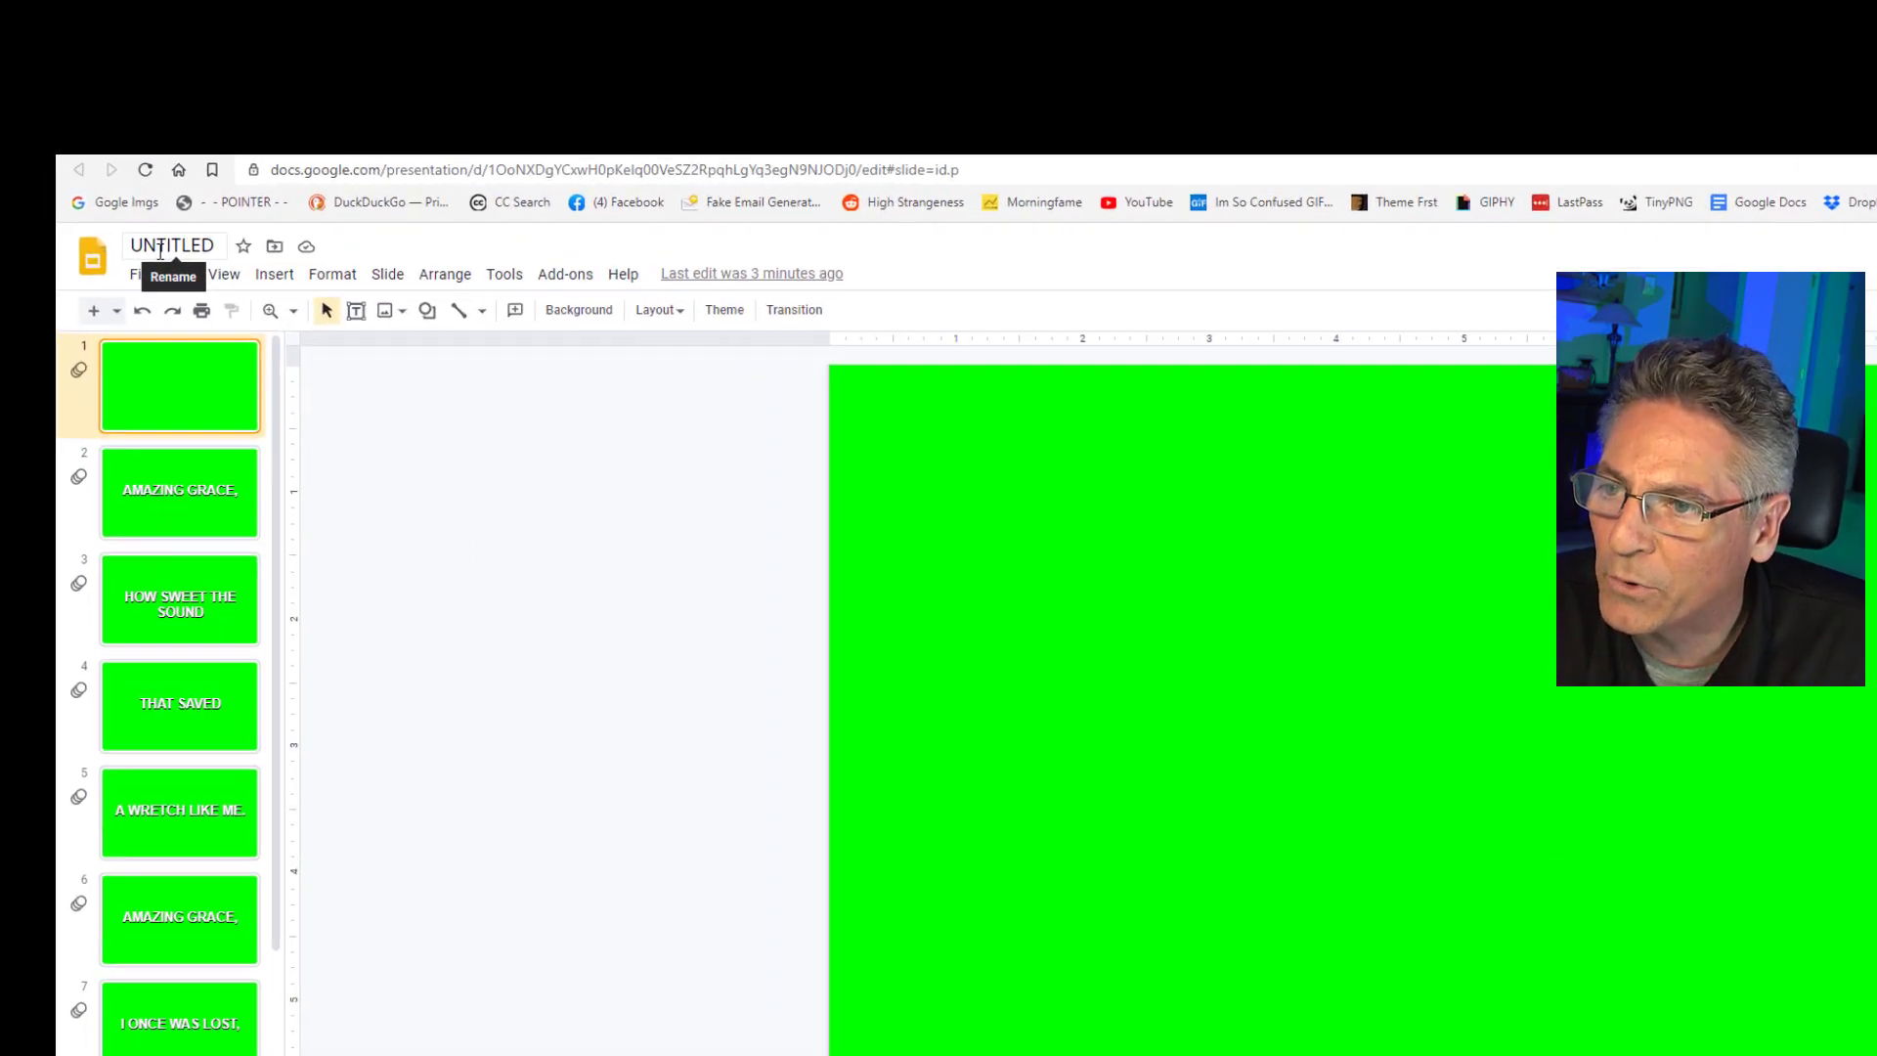
Rename the presentation from its untitled placeholder to "Amazing Grace"
{"action": "left_click", "coordinate": [76, 222]}
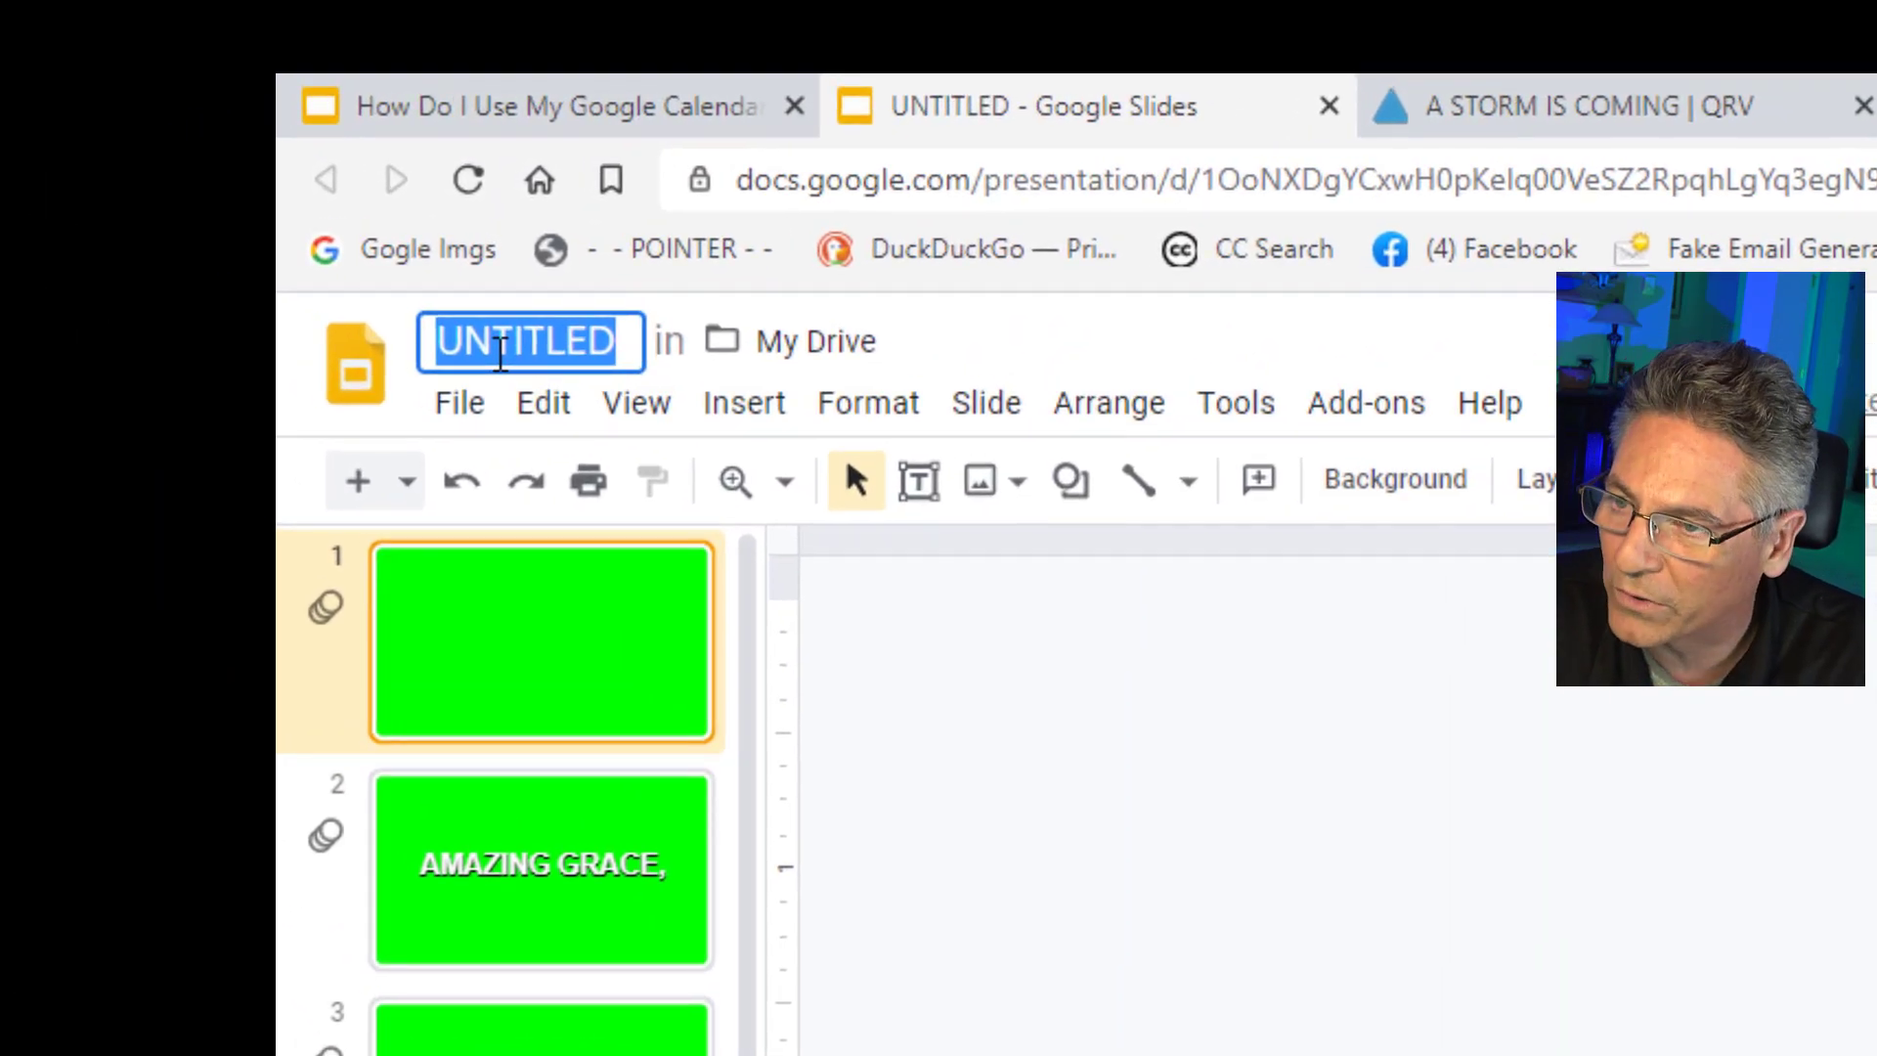
{"action": "type", "text": "Amazing Grace"}
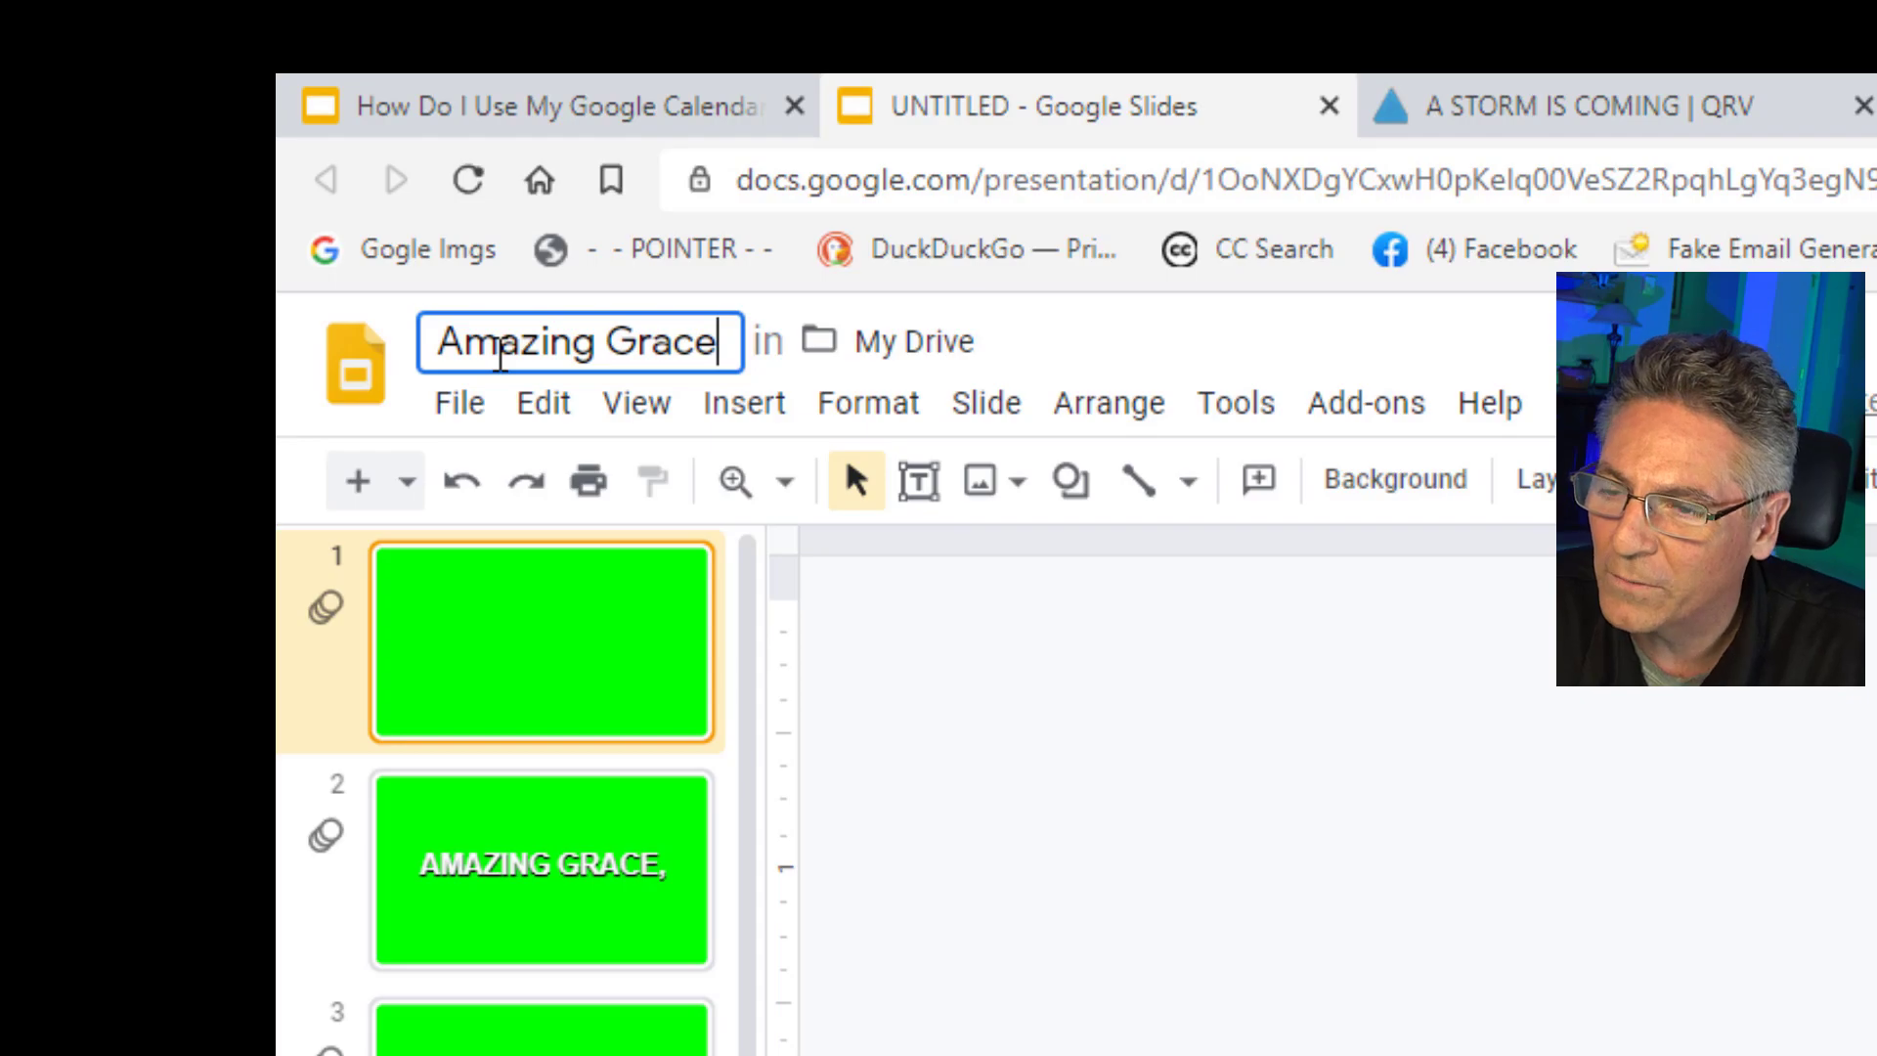
{"action": "key", "text": "Return"}
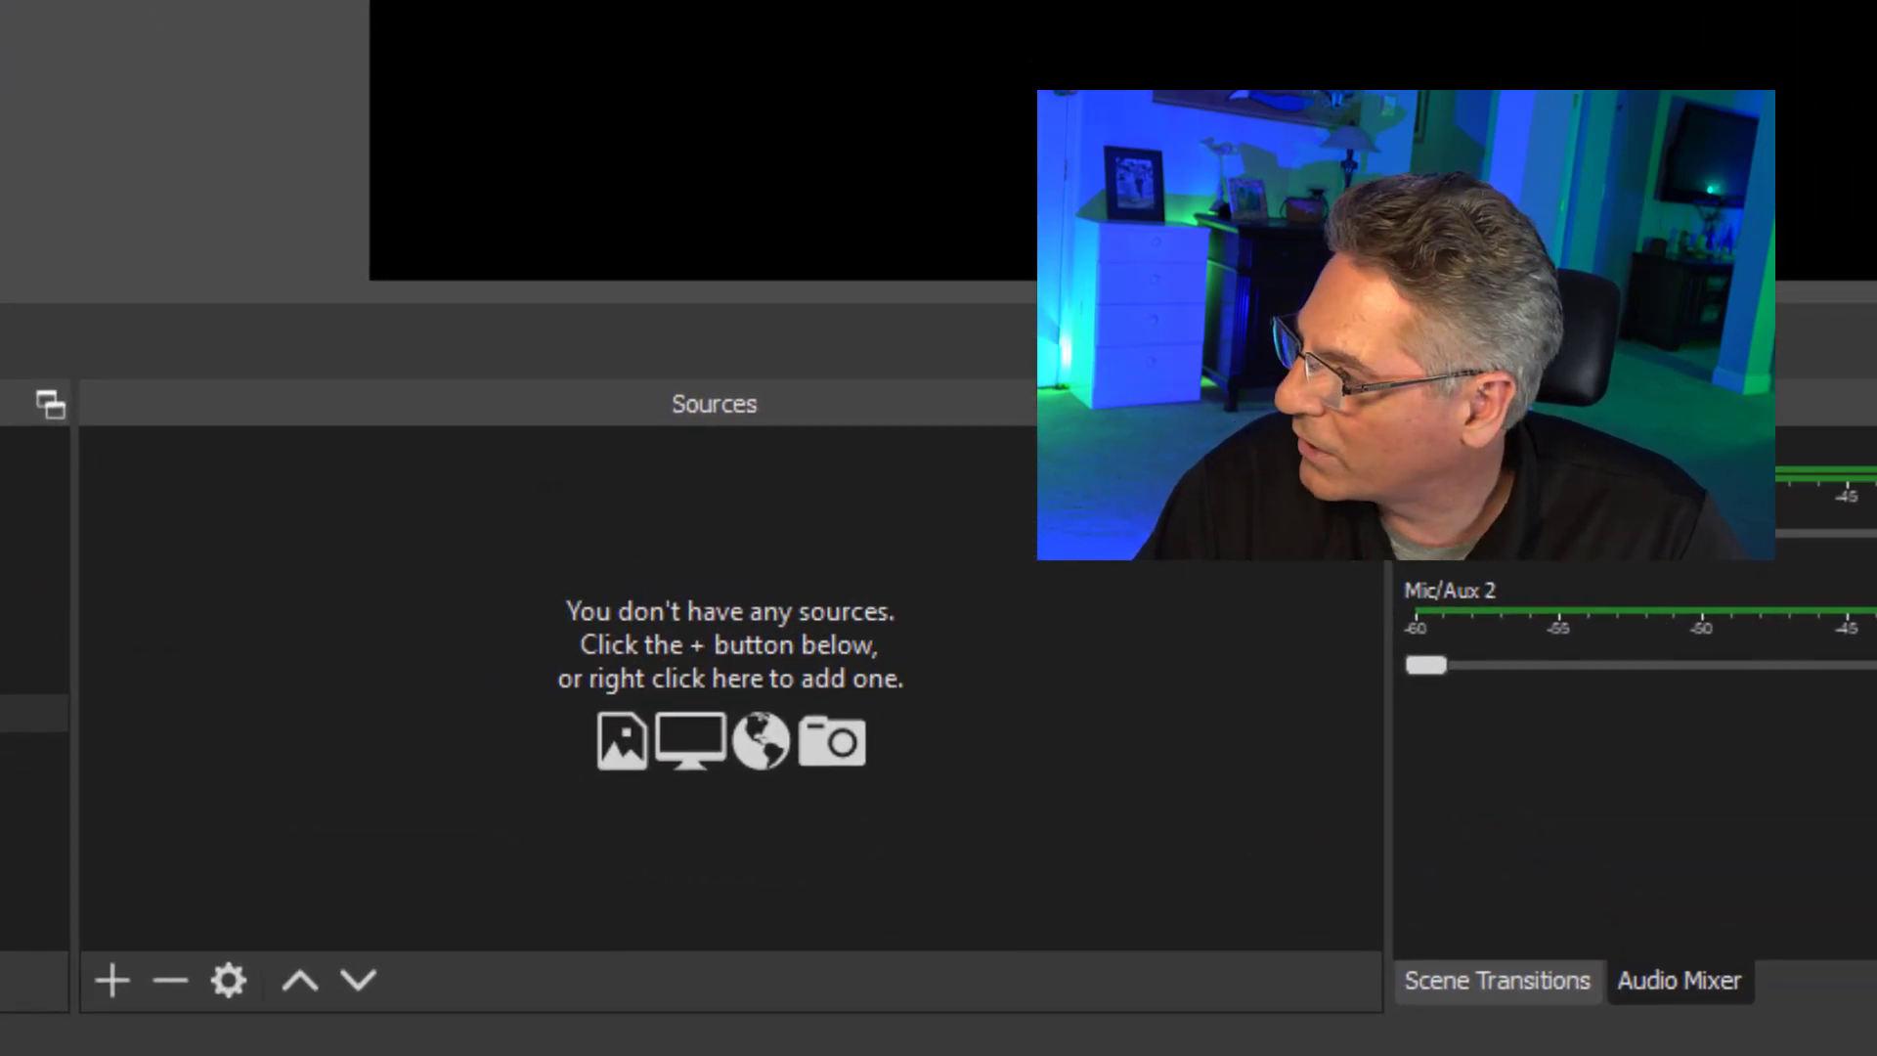
Switch to OBS, add "LeAnn Rimes Amazing Grace.mp4" as a source, and enlarge the video to fill the canvas
{"action": "left_click_drag", "start_coordinate": [39, 58], "coordinate": [379, 634]}
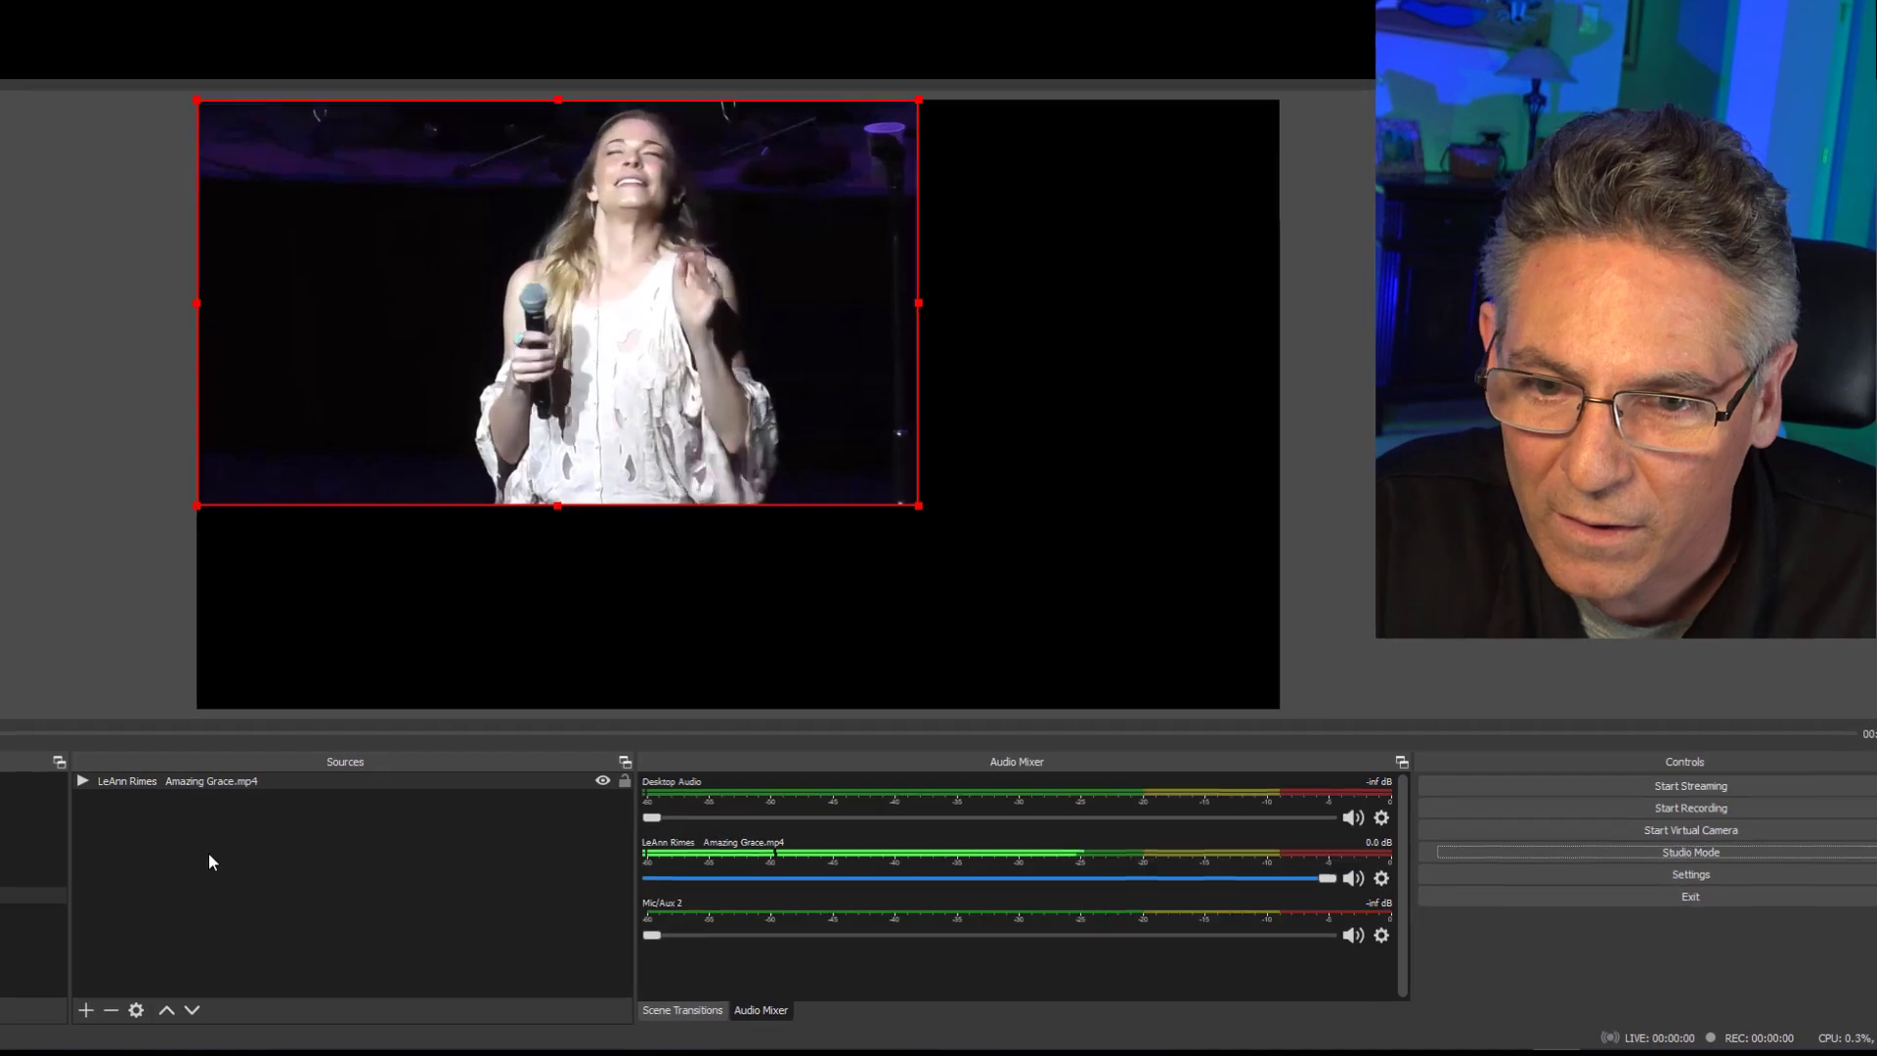
{"action": "left_click_drag", "start_coordinate": [580, 381], "coordinate": [543, 381]}
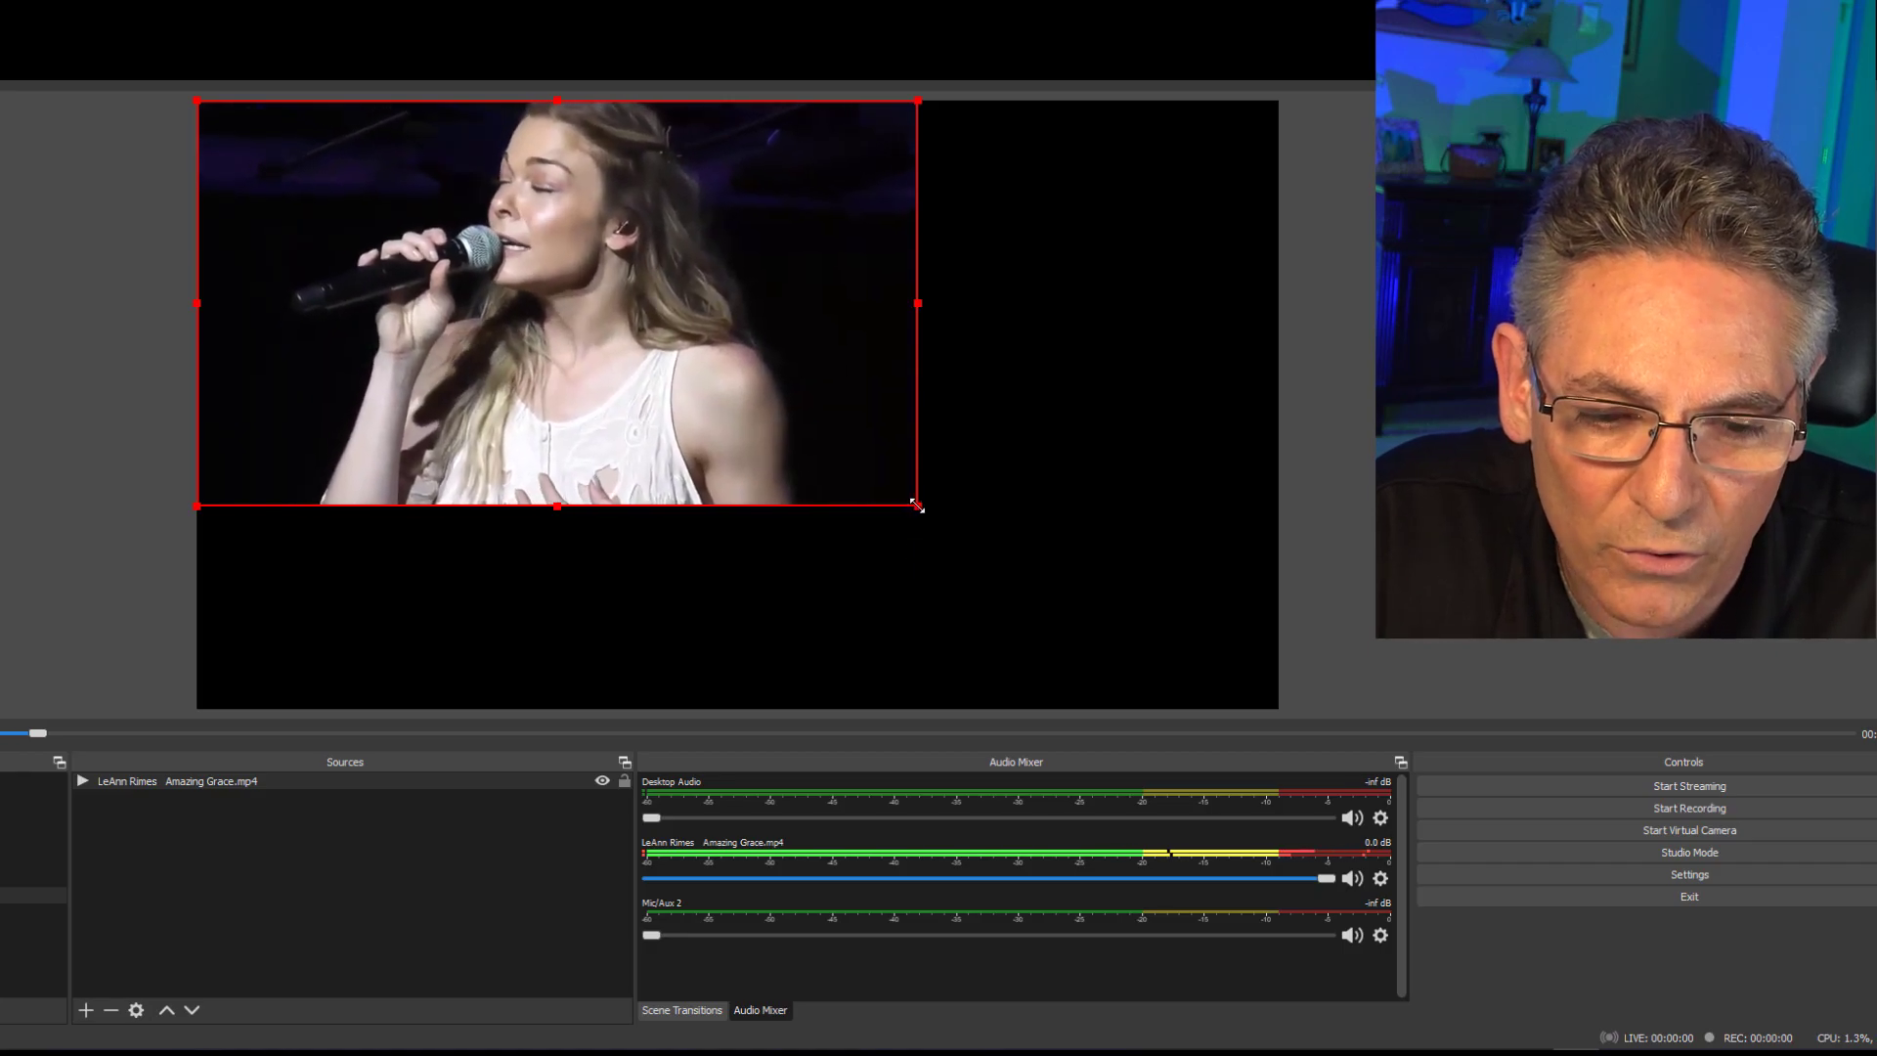
{"action": "left_click_drag", "start_coordinate": [917, 505], "coordinate": [1295, 718]}
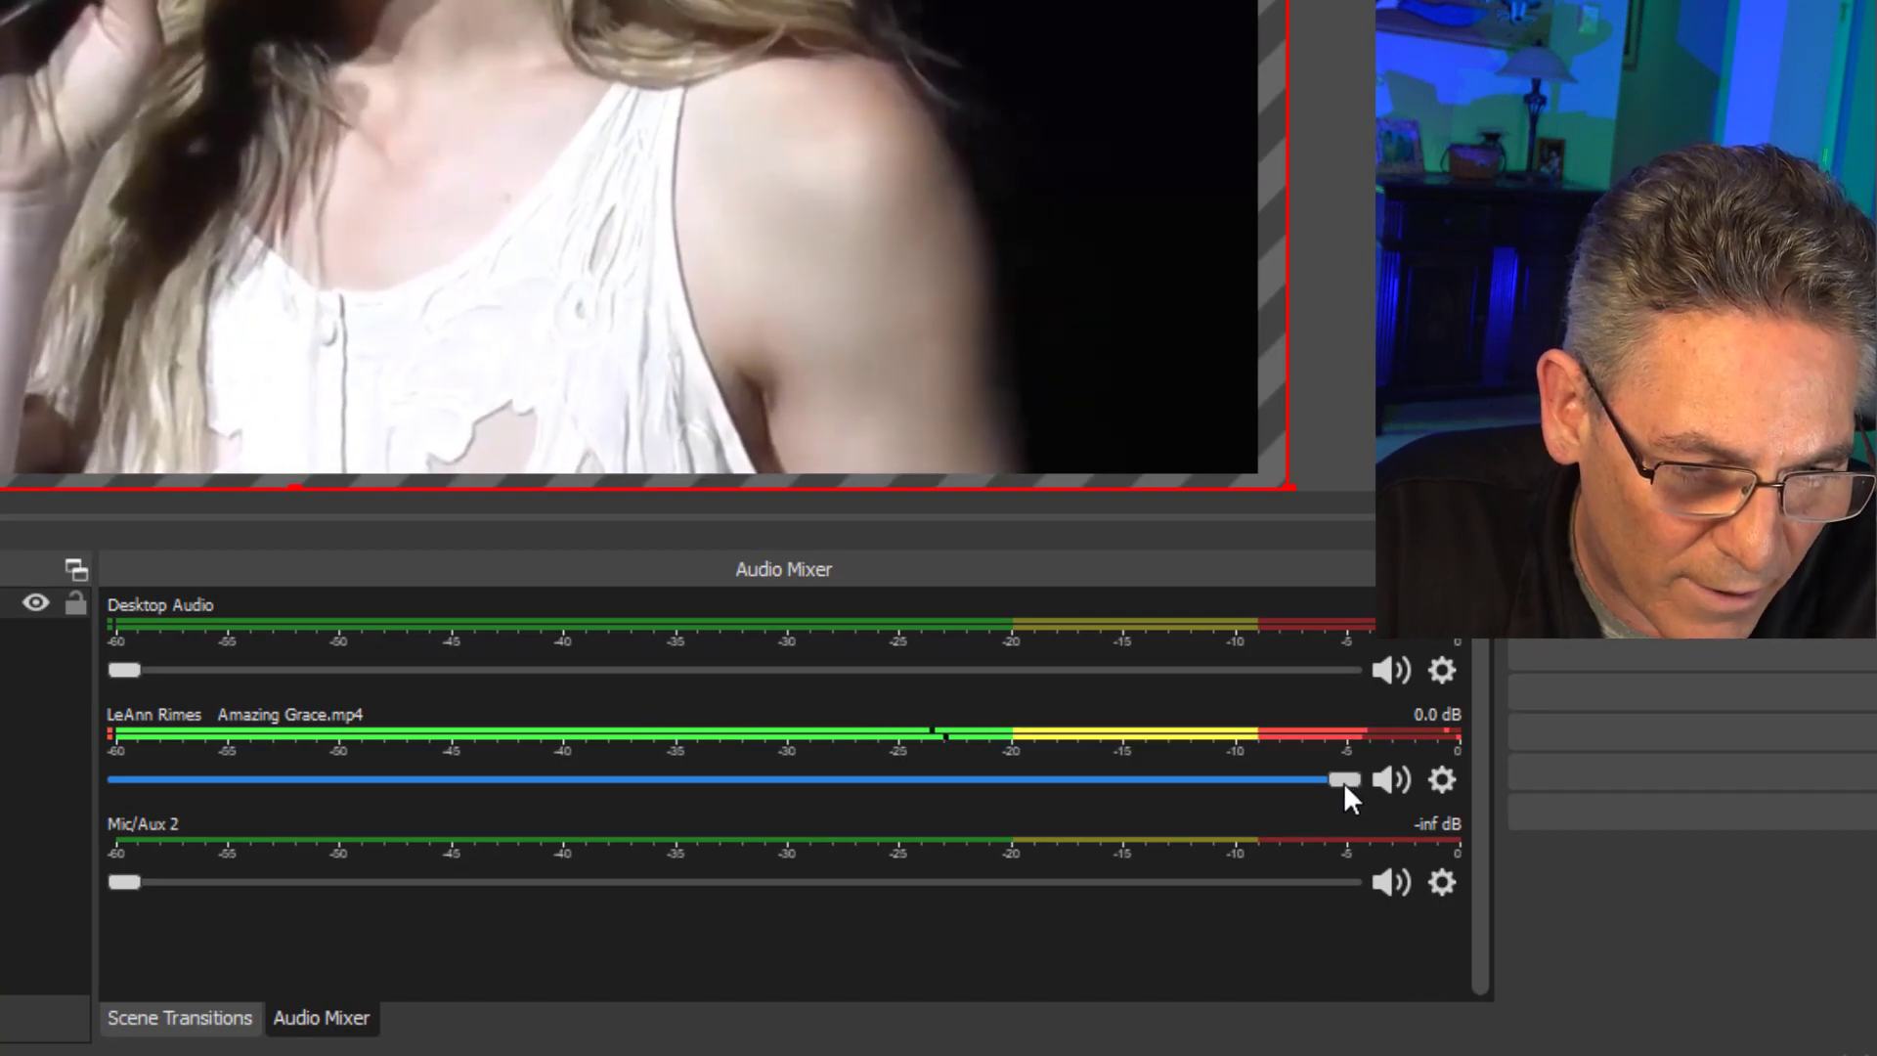
Lower the Amazing Grace video's volume to -3.6 dB and set its audio monitoring to Monitor and Output
{"action": "left_click_drag", "start_coordinate": [1339, 777], "coordinate": [1141, 790]}
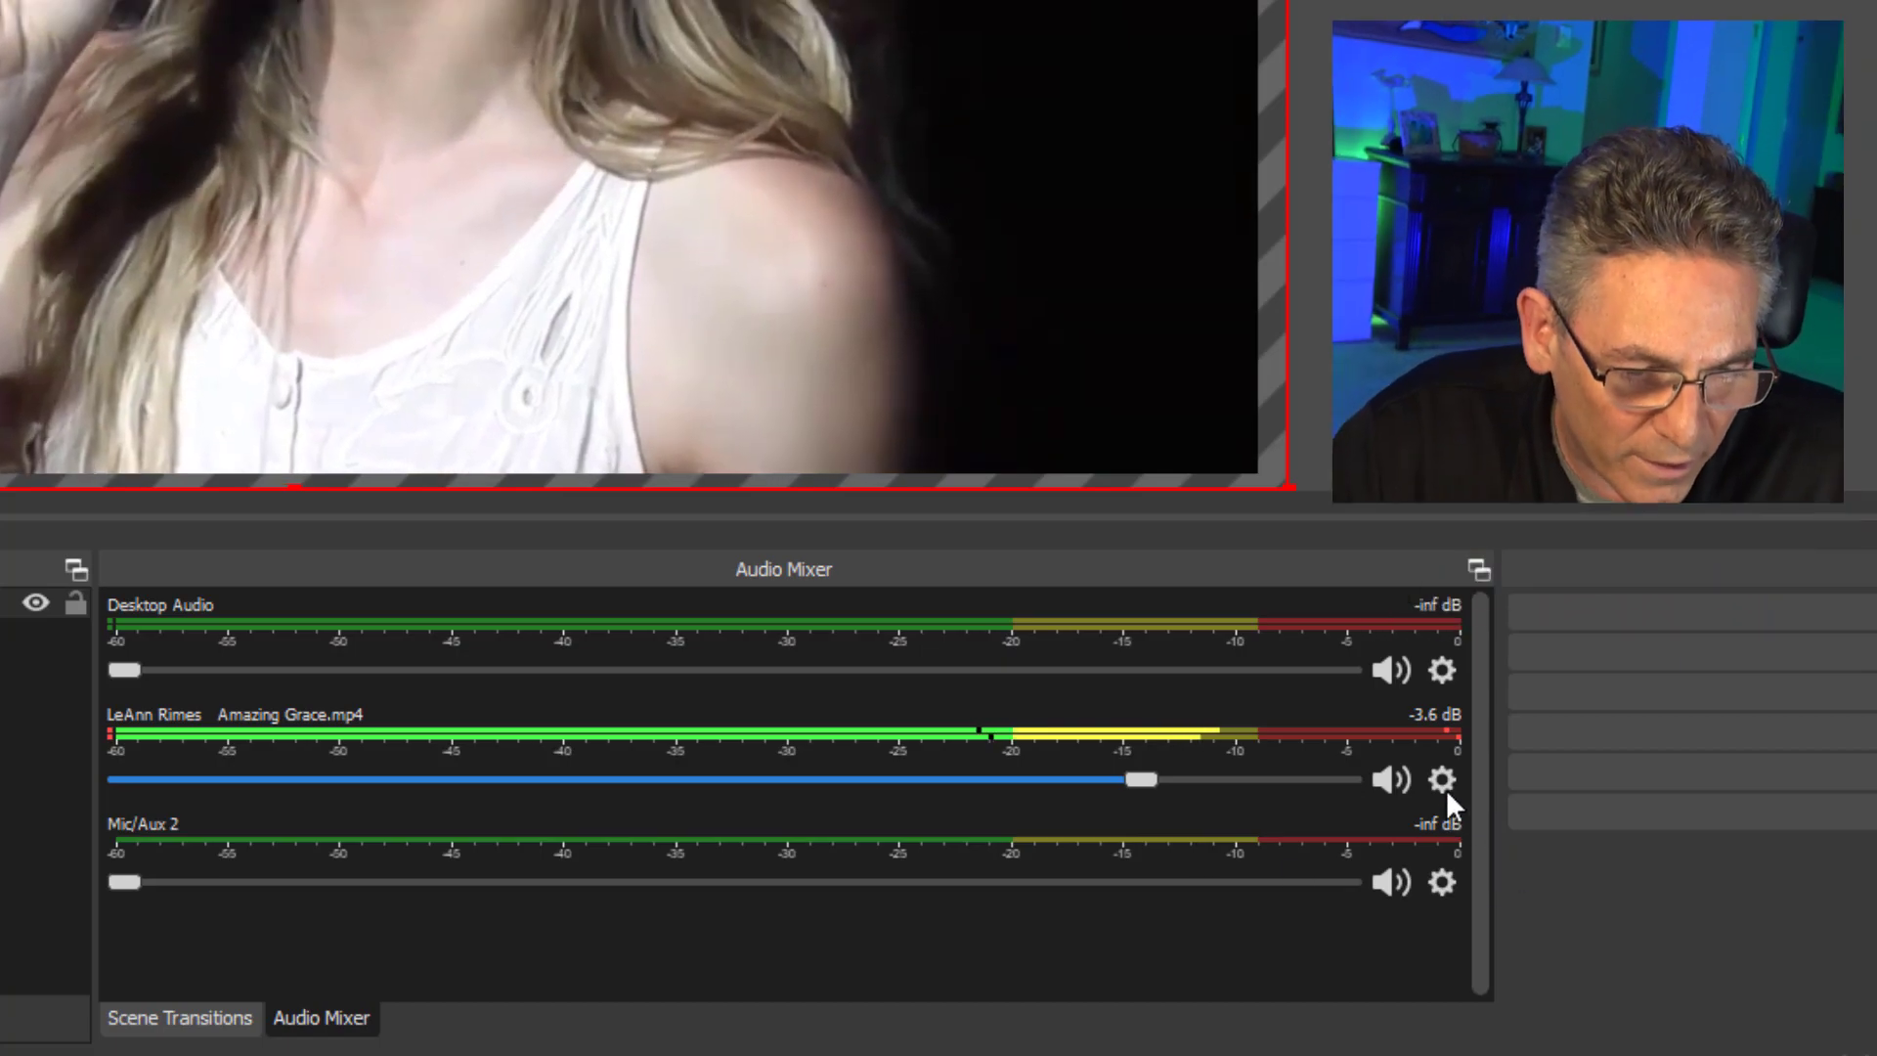
{"action": "left_click", "coordinate": [1440, 779]}
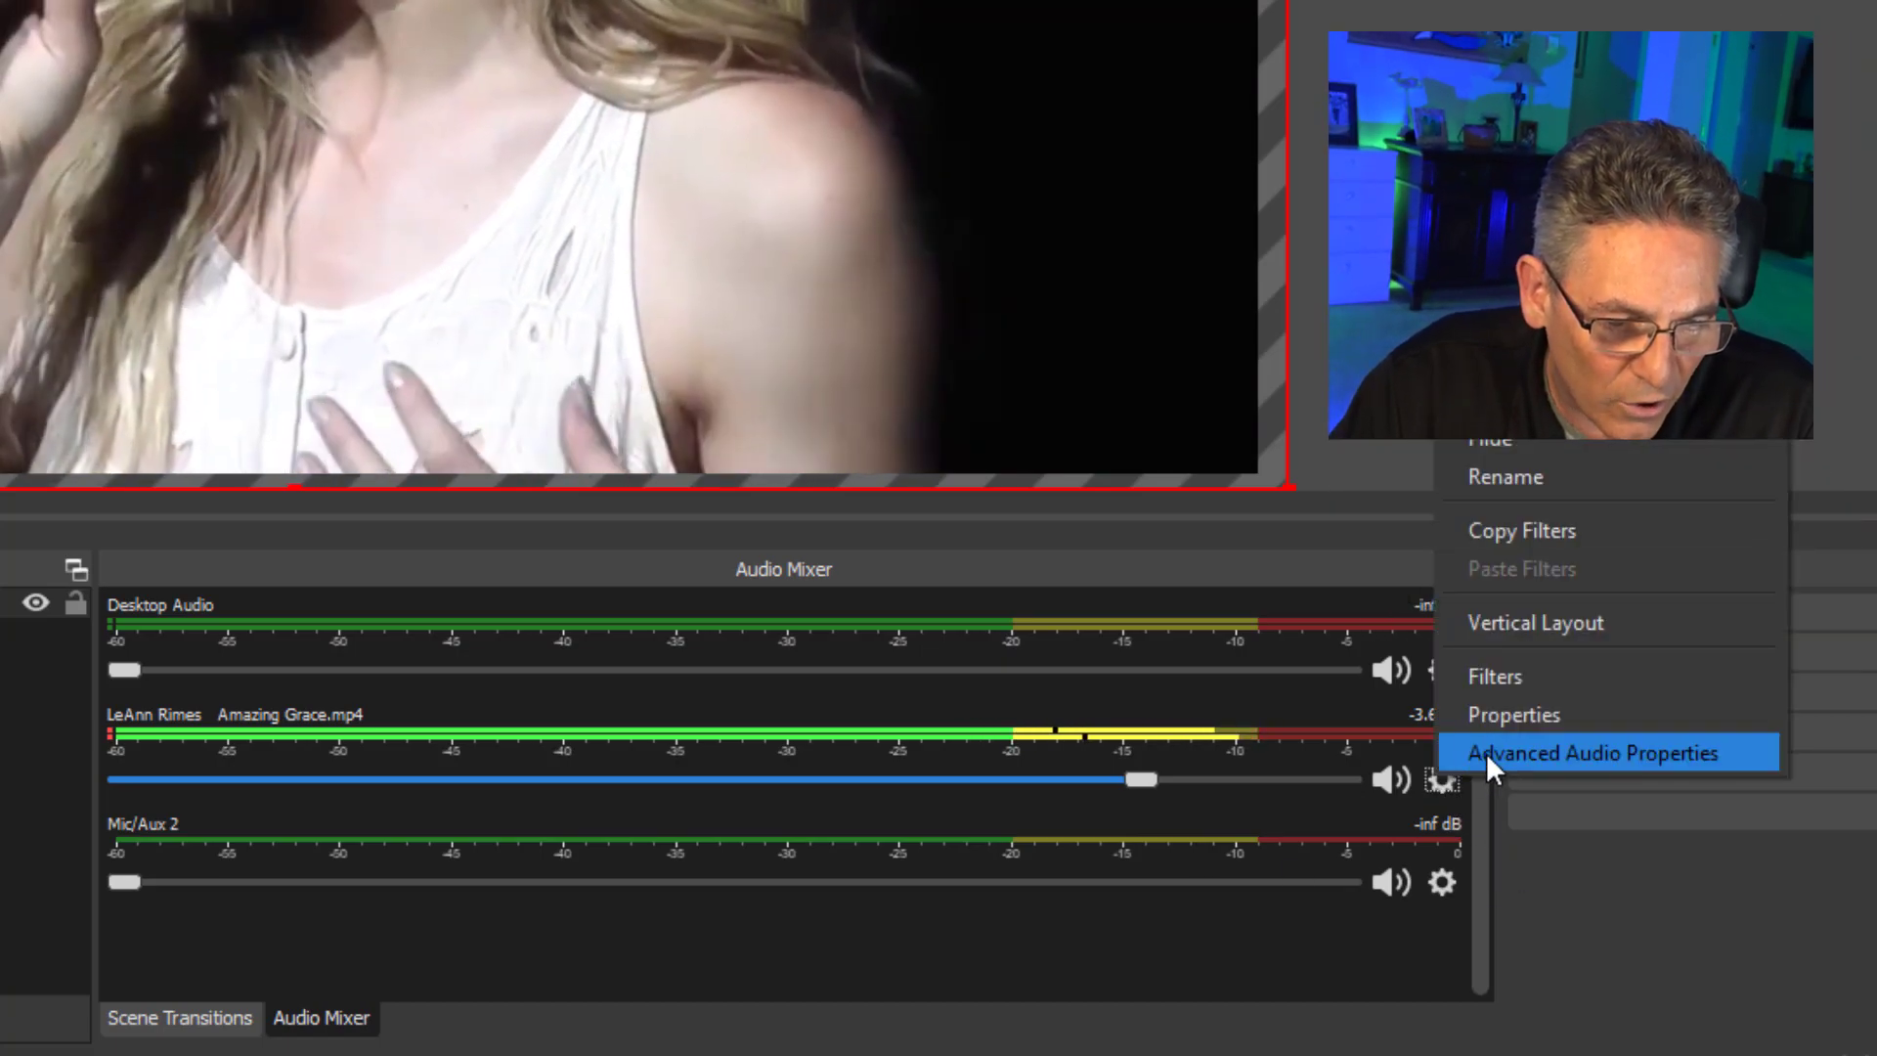
{"action": "left_click", "coordinate": [1486, 755]}
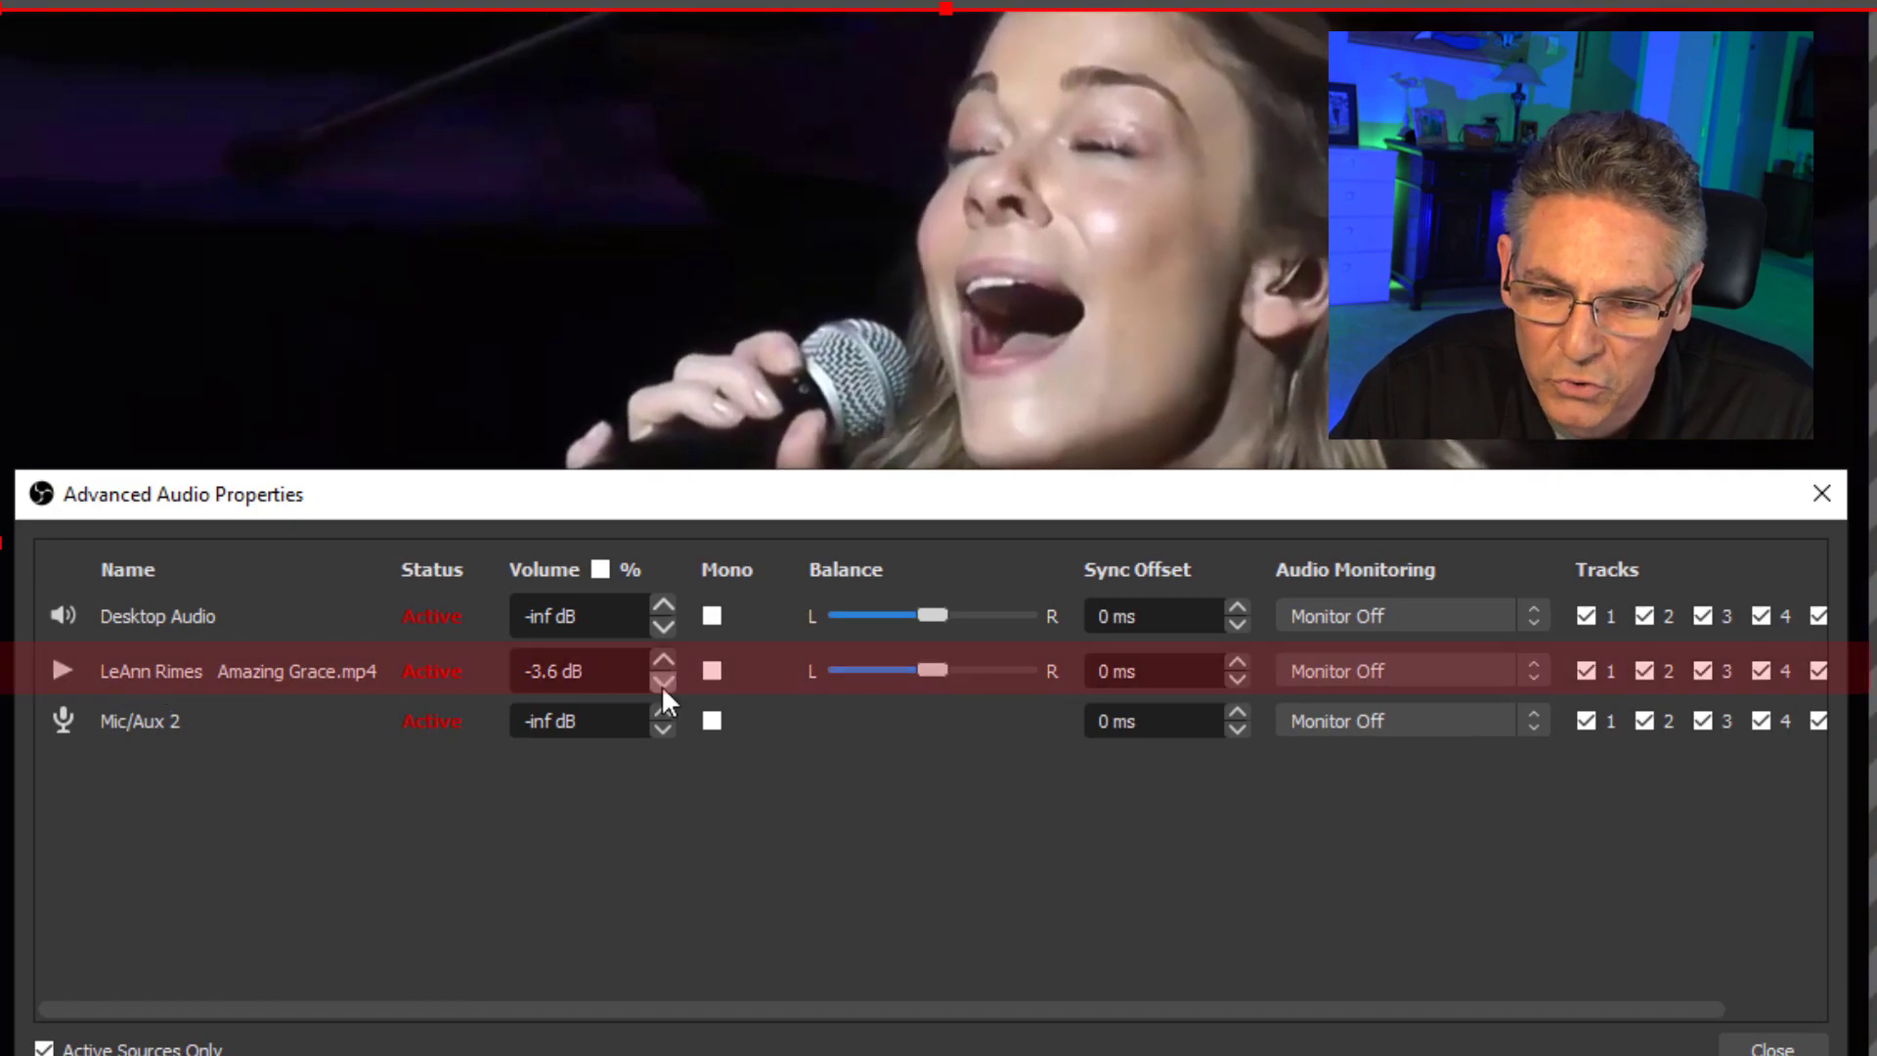
{"action": "left_click", "coordinate": [1523, 670]}
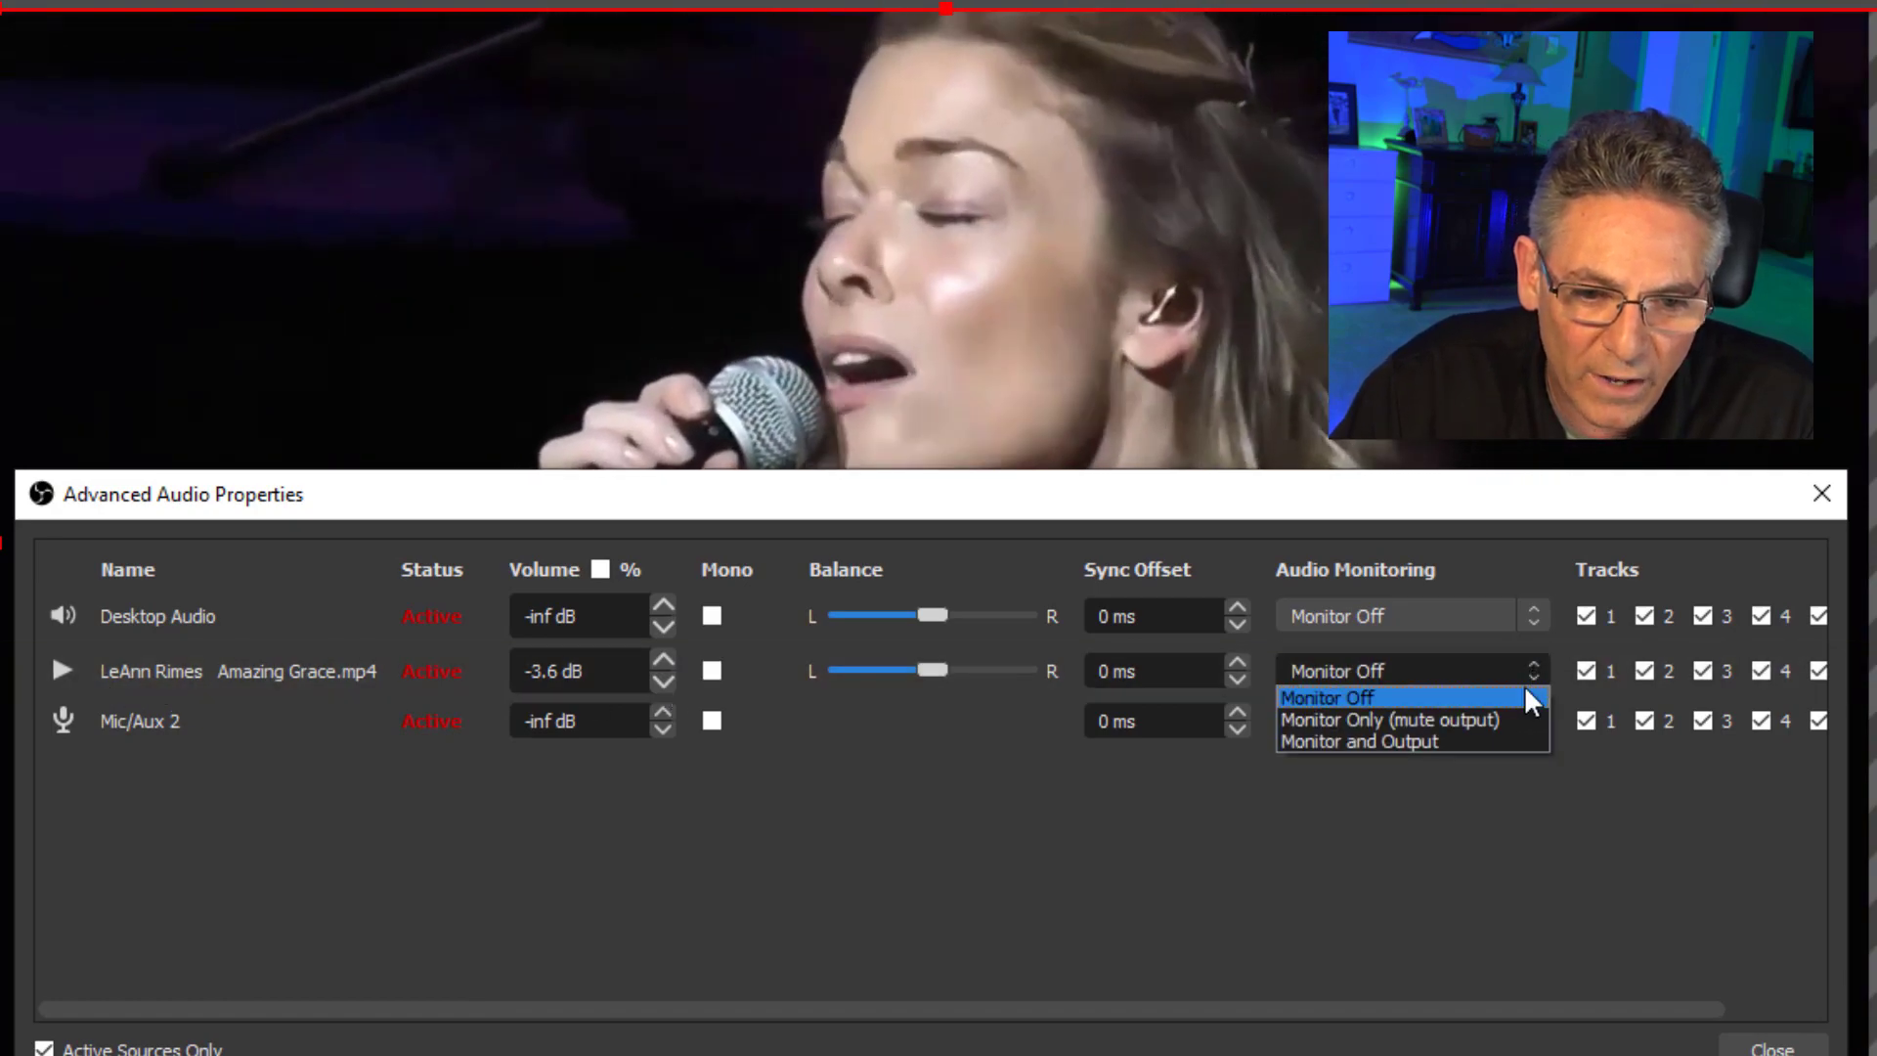
{"action": "left_click", "coordinate": [1482, 741]}
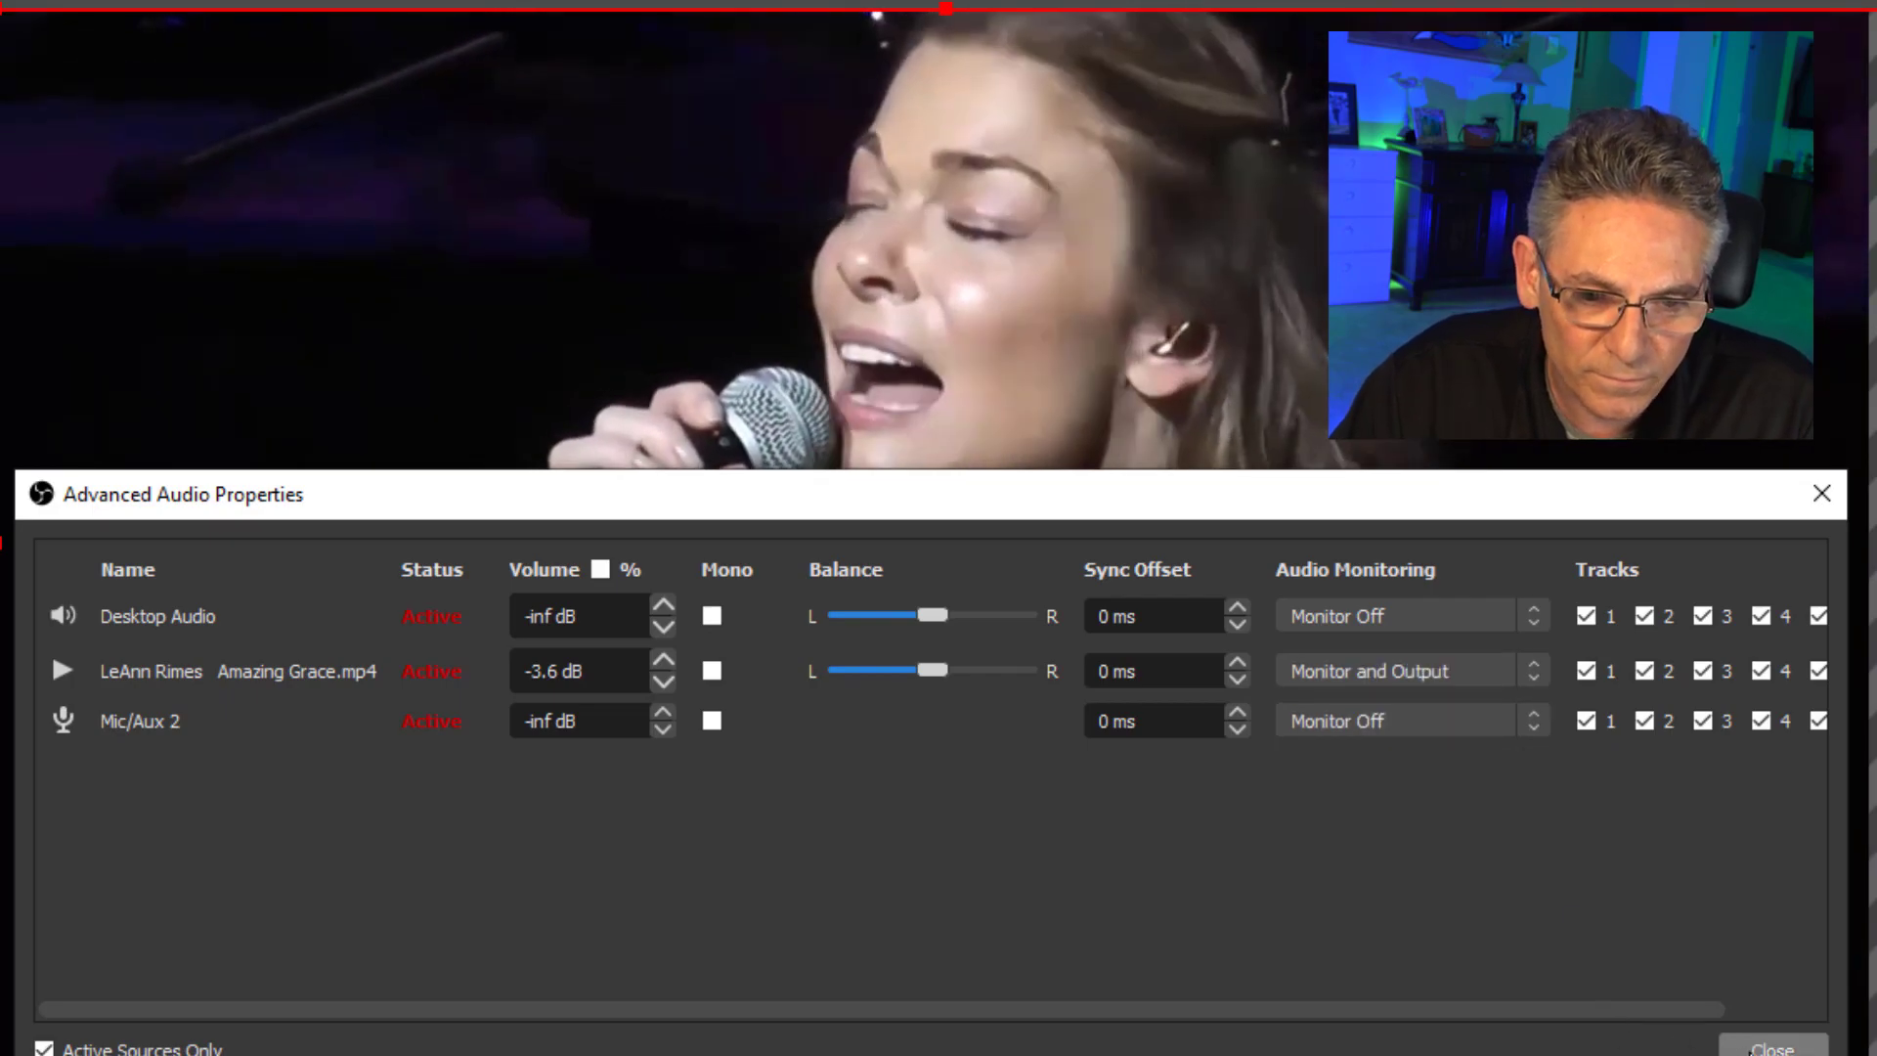
{"action": "key", "text": "Escape"}
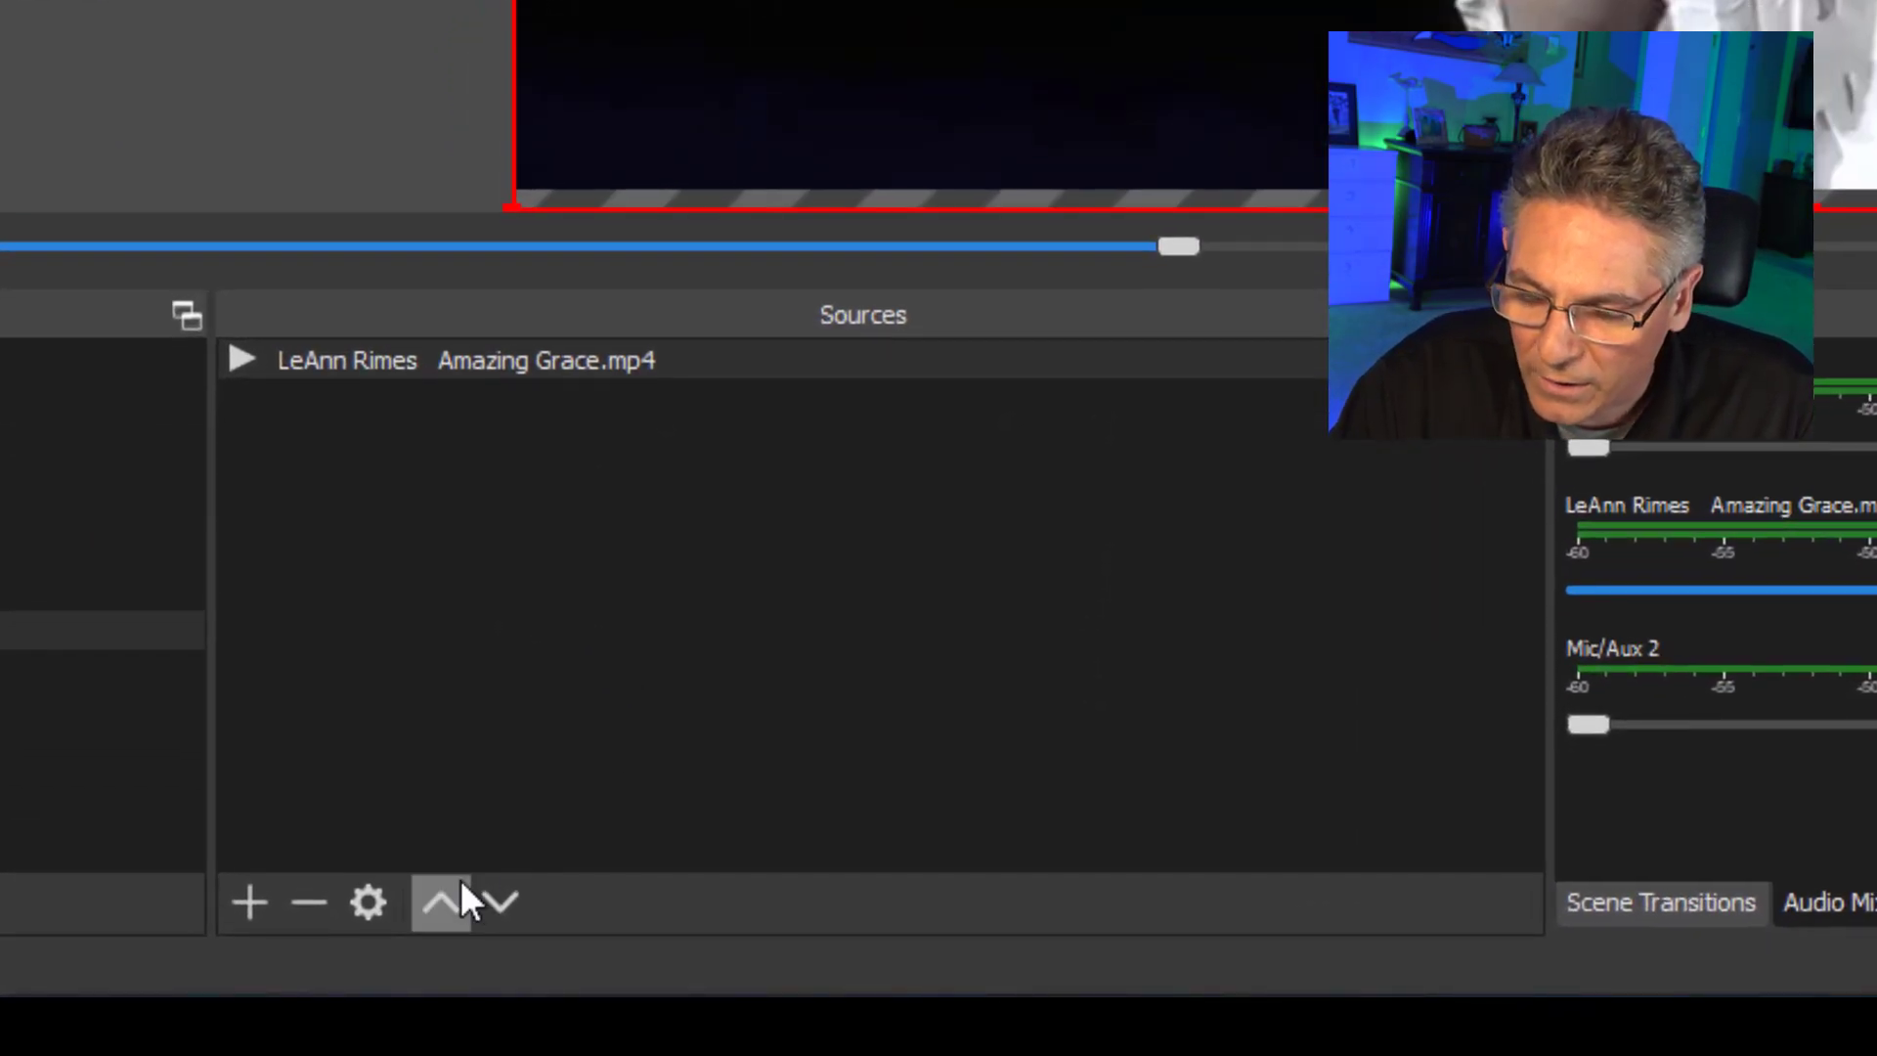
Add a Window Capture source named "Slides" that captures the "Amazing Grace - Google Slides - Brave" window
{"action": "left_click", "coordinate": [248, 901]}
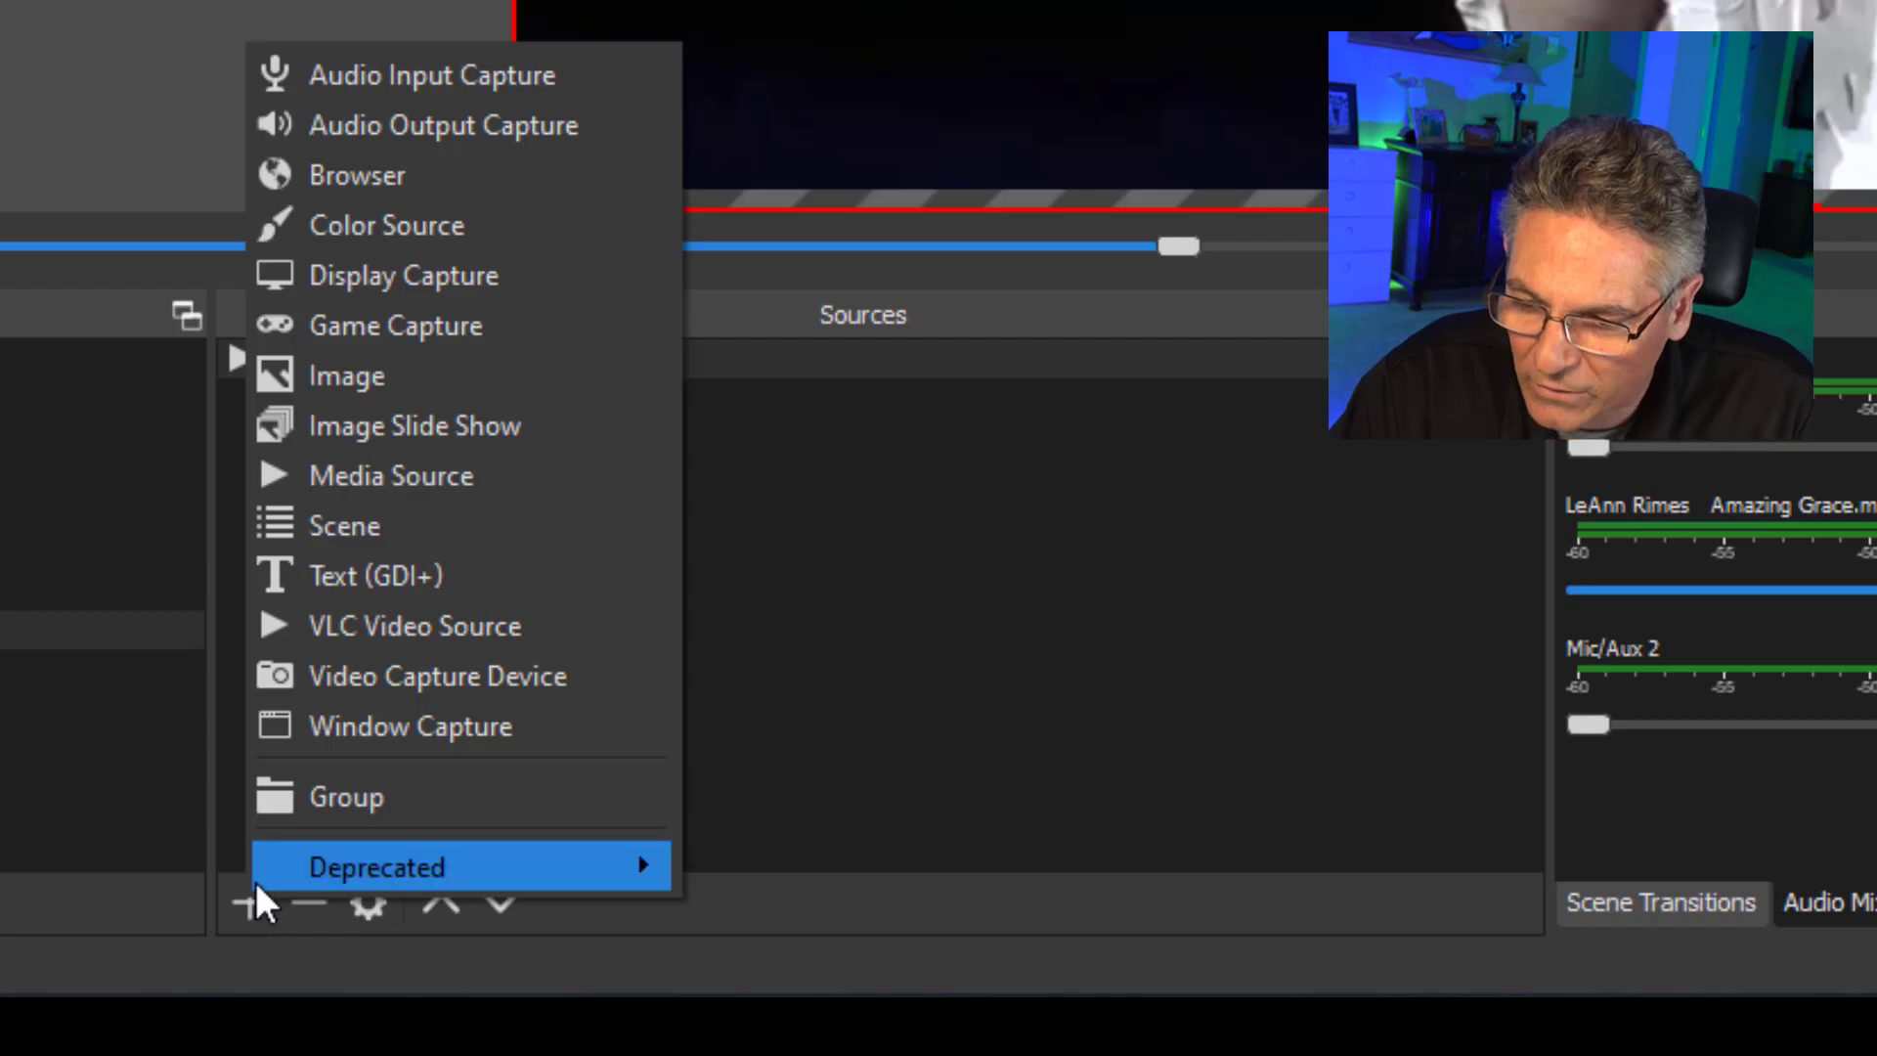
{"action": "left_click", "coordinate": [373, 735]}
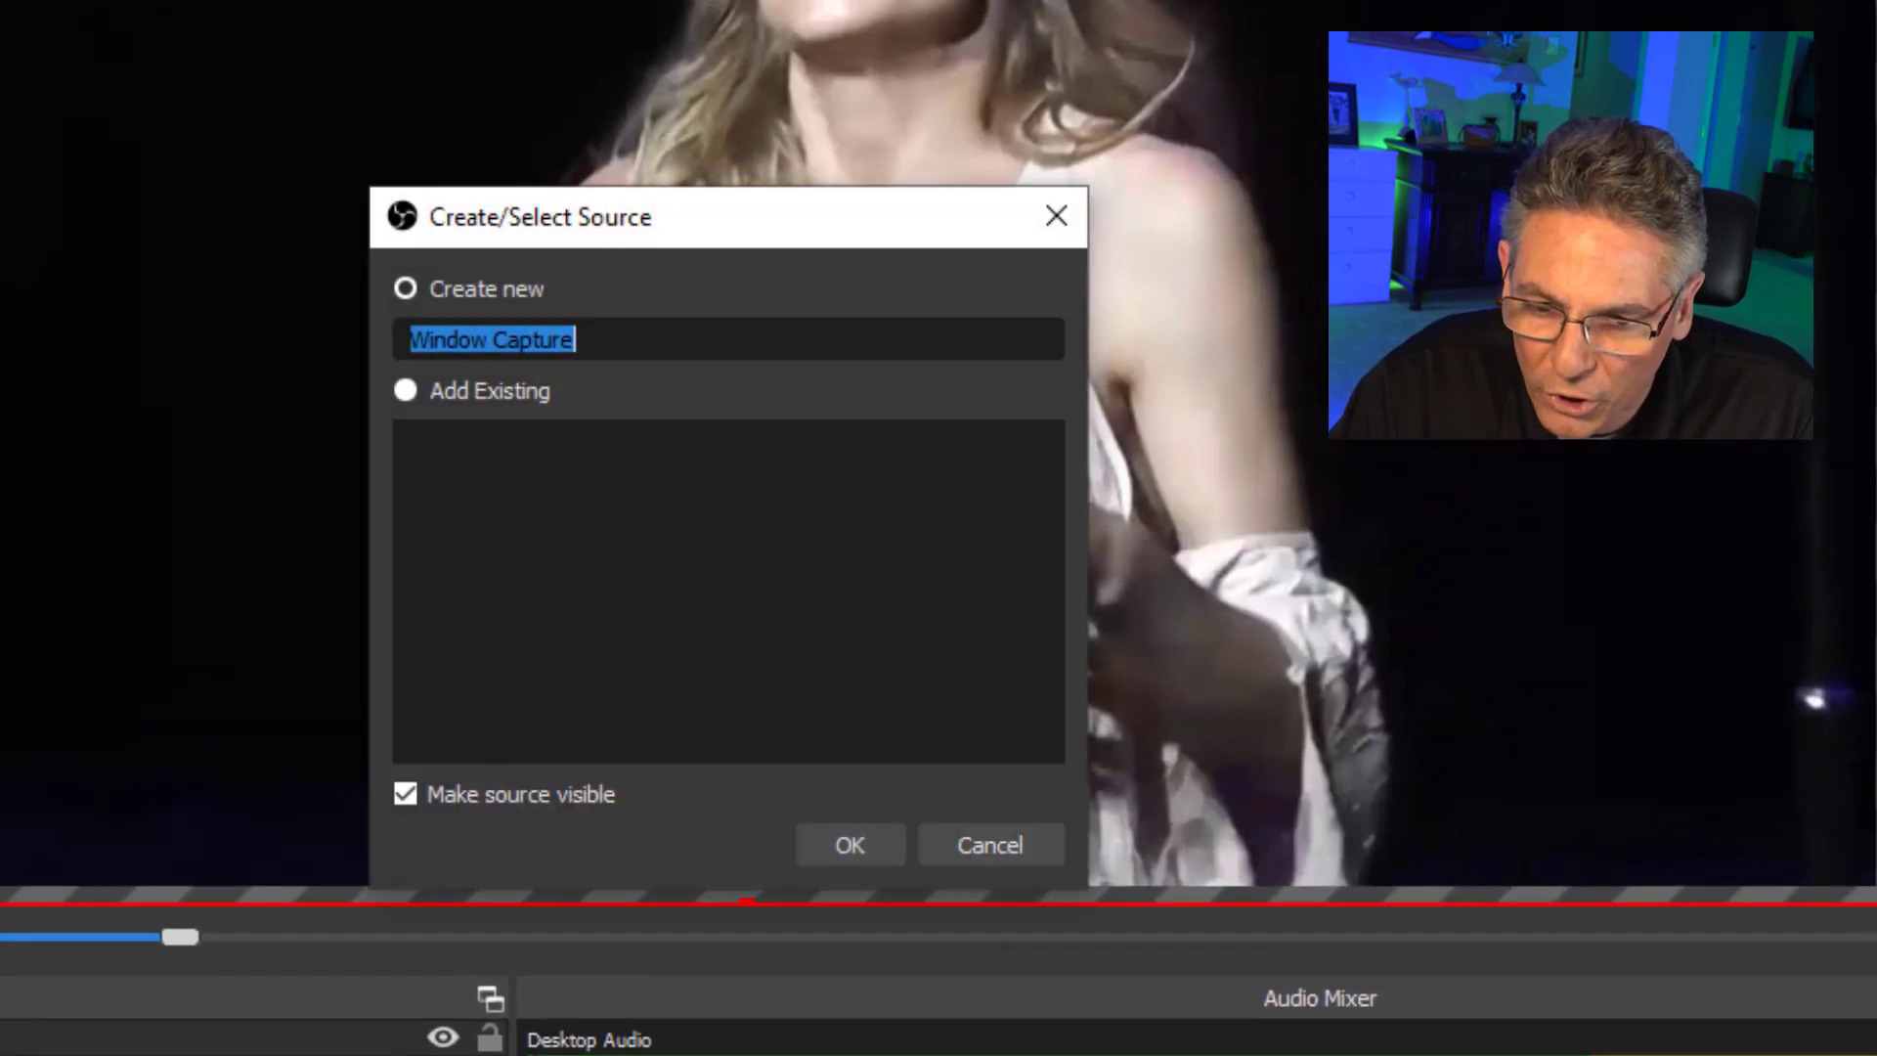
{"action": "left_click", "coordinate": [849, 845]}
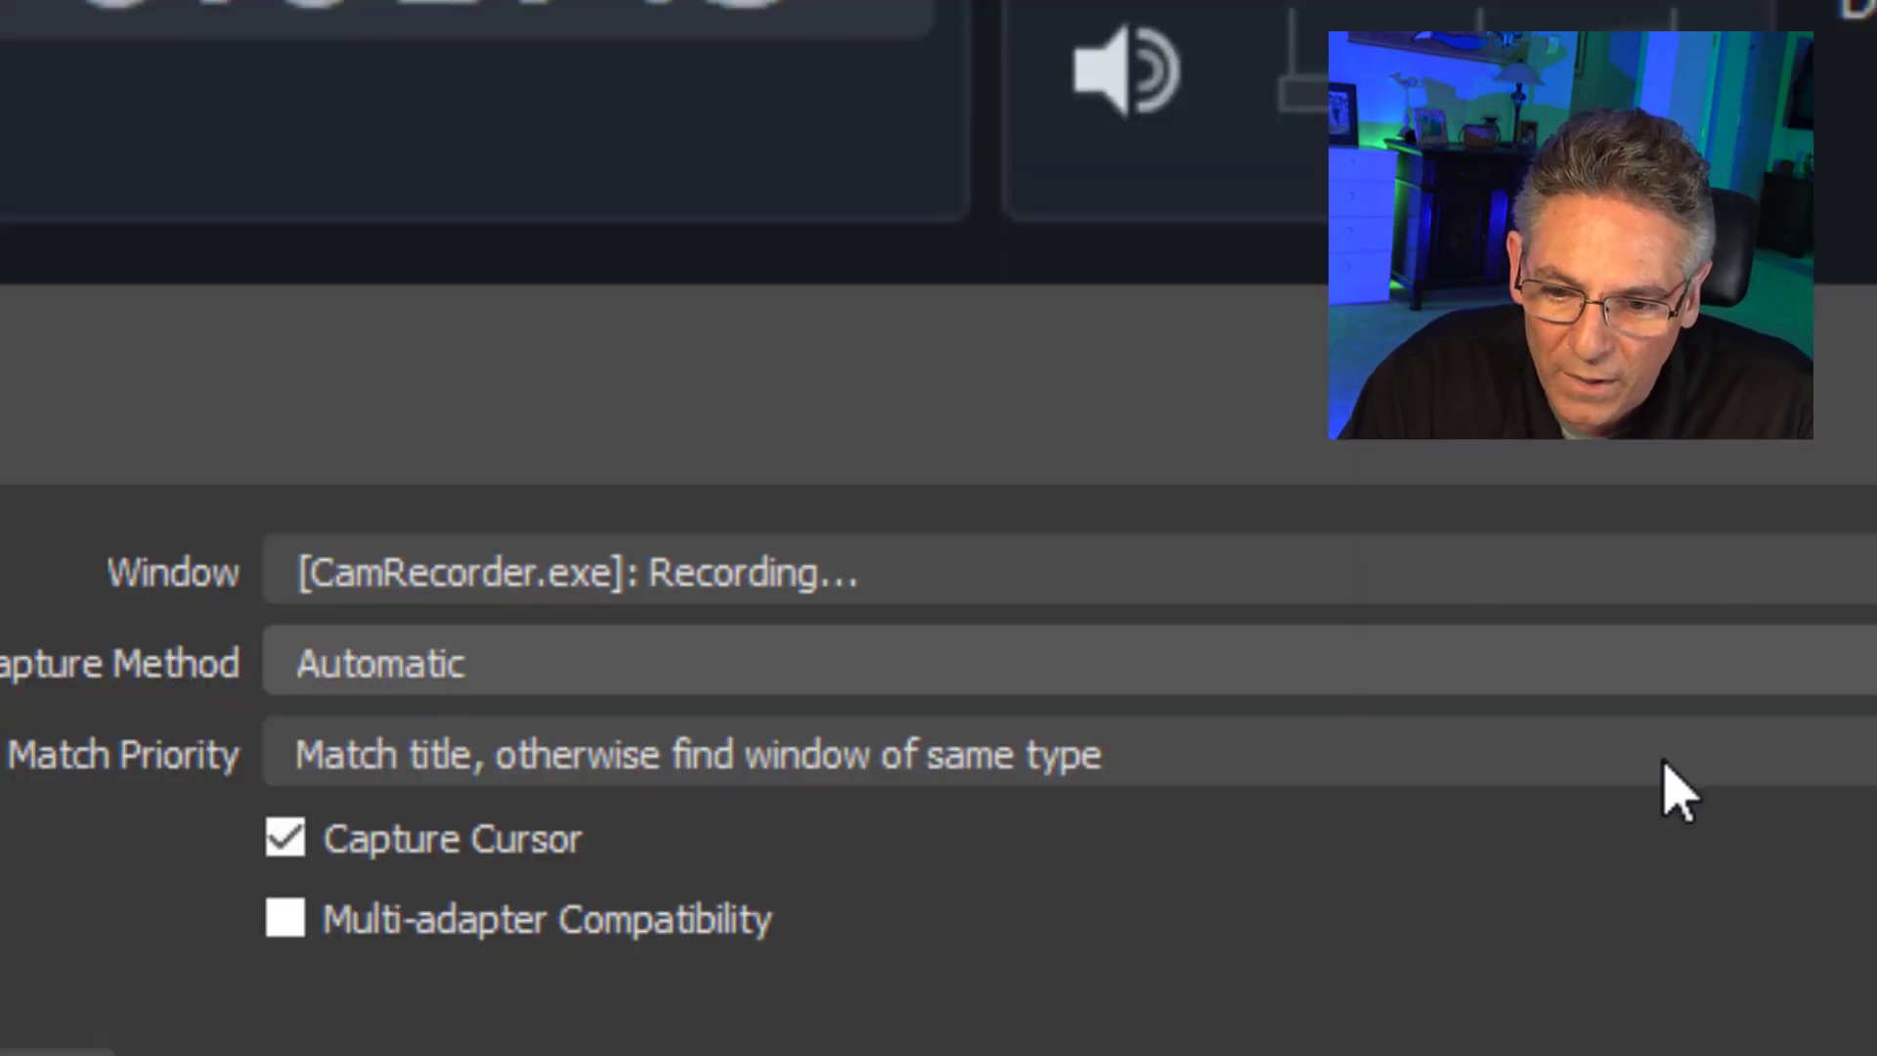
{"action": "left_click", "coordinate": [1479, 586]}
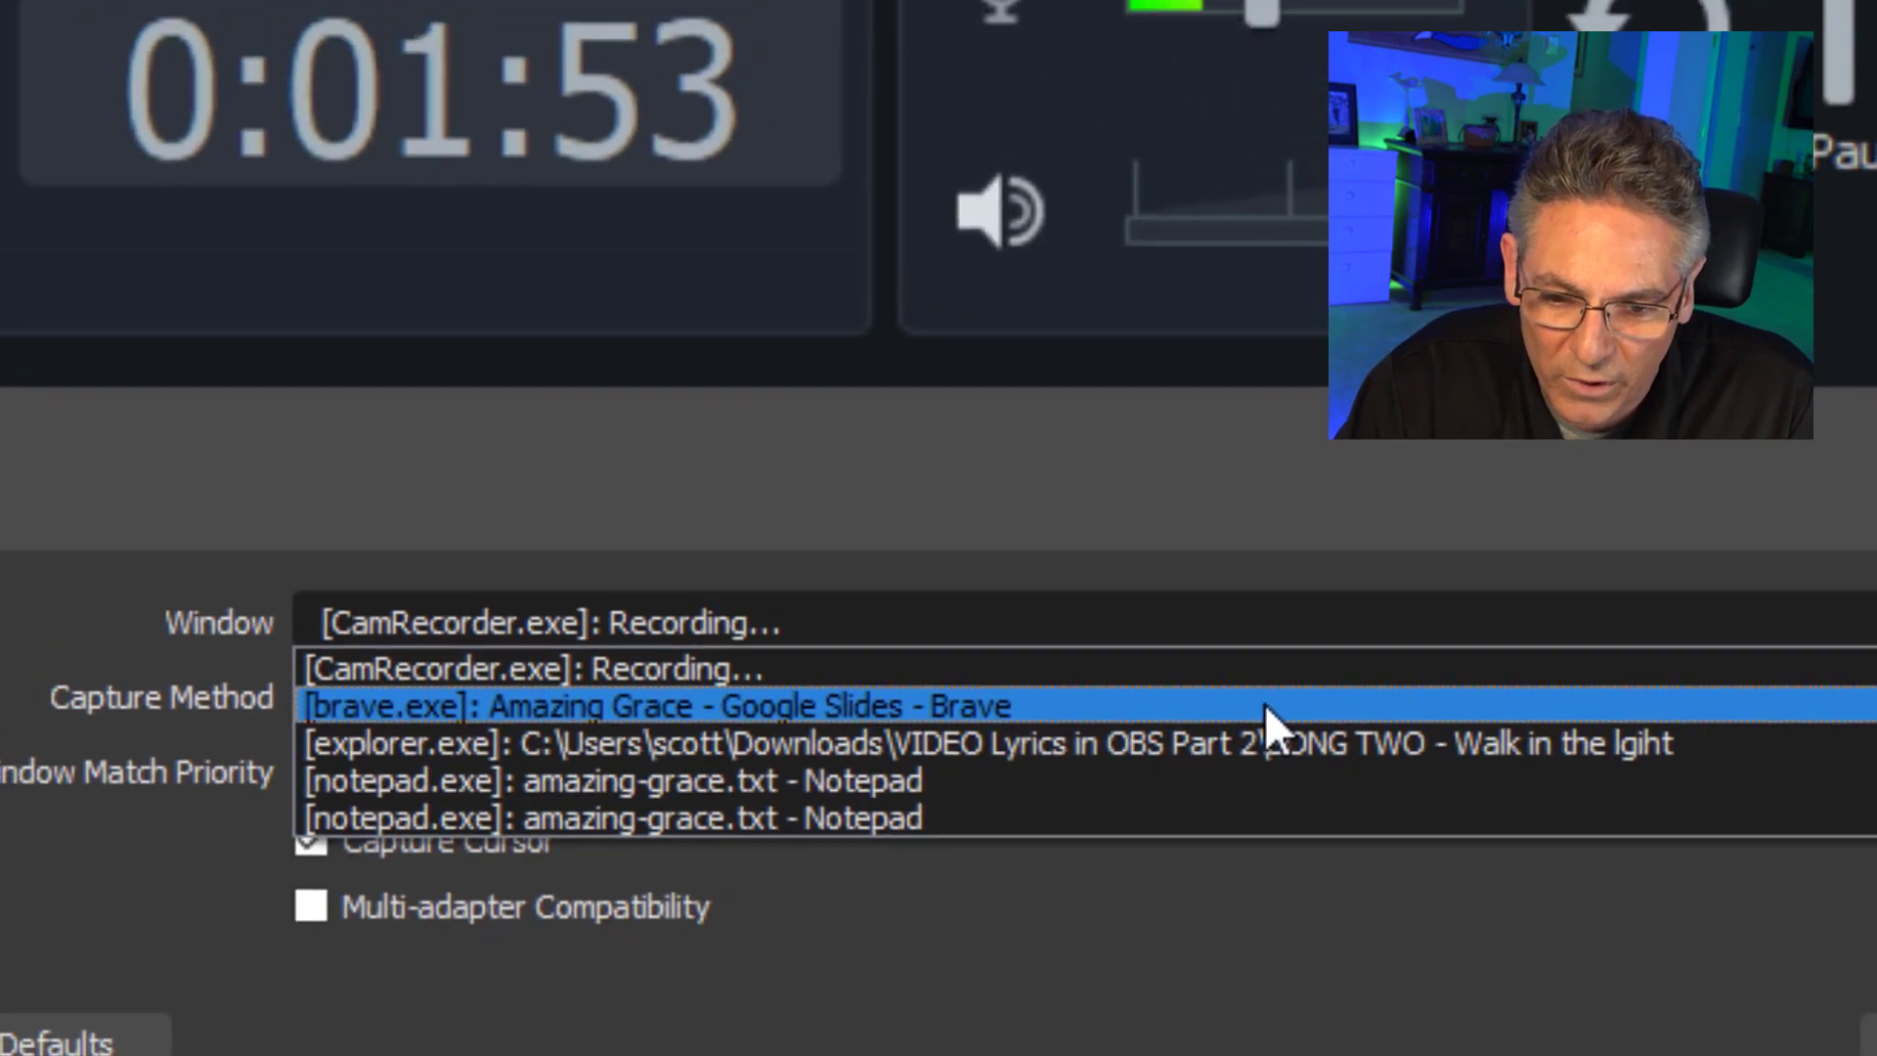
{"action": "left_click", "coordinate": [1454, 676]}
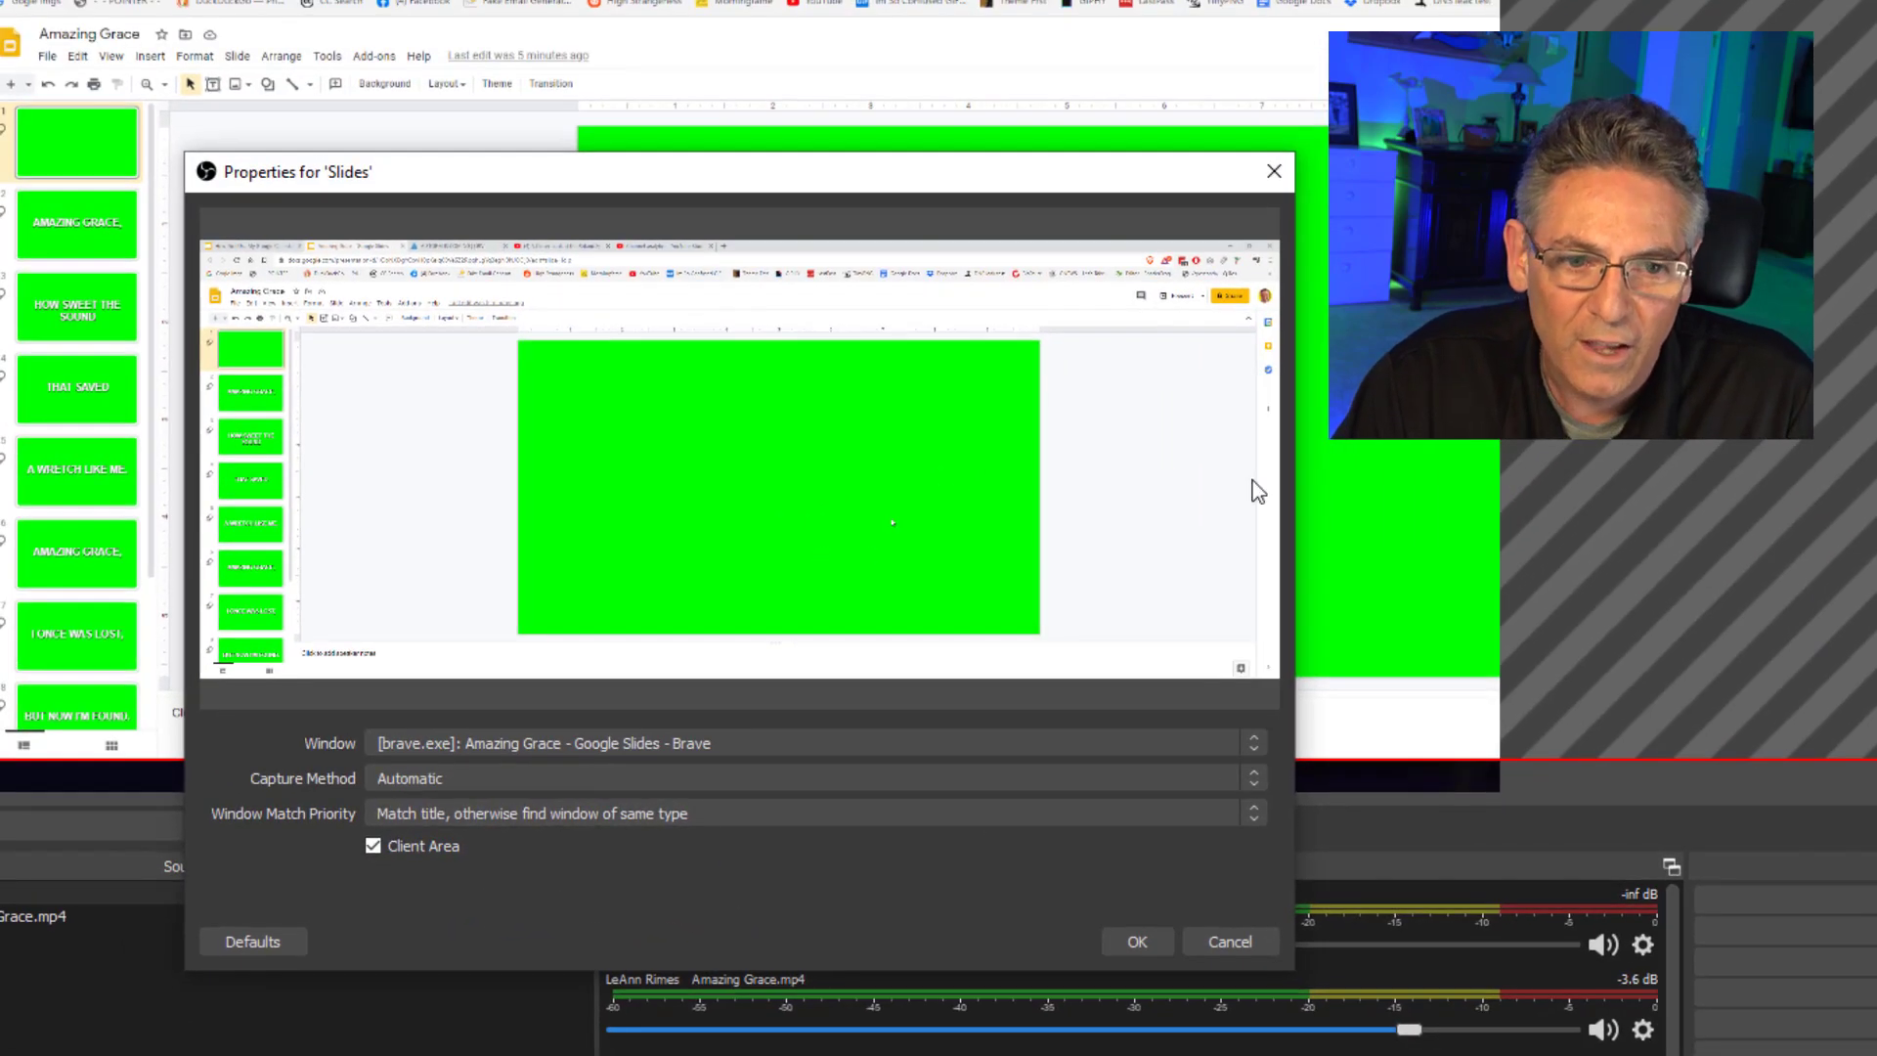
{"action": "left_click", "coordinate": [1137, 941]}
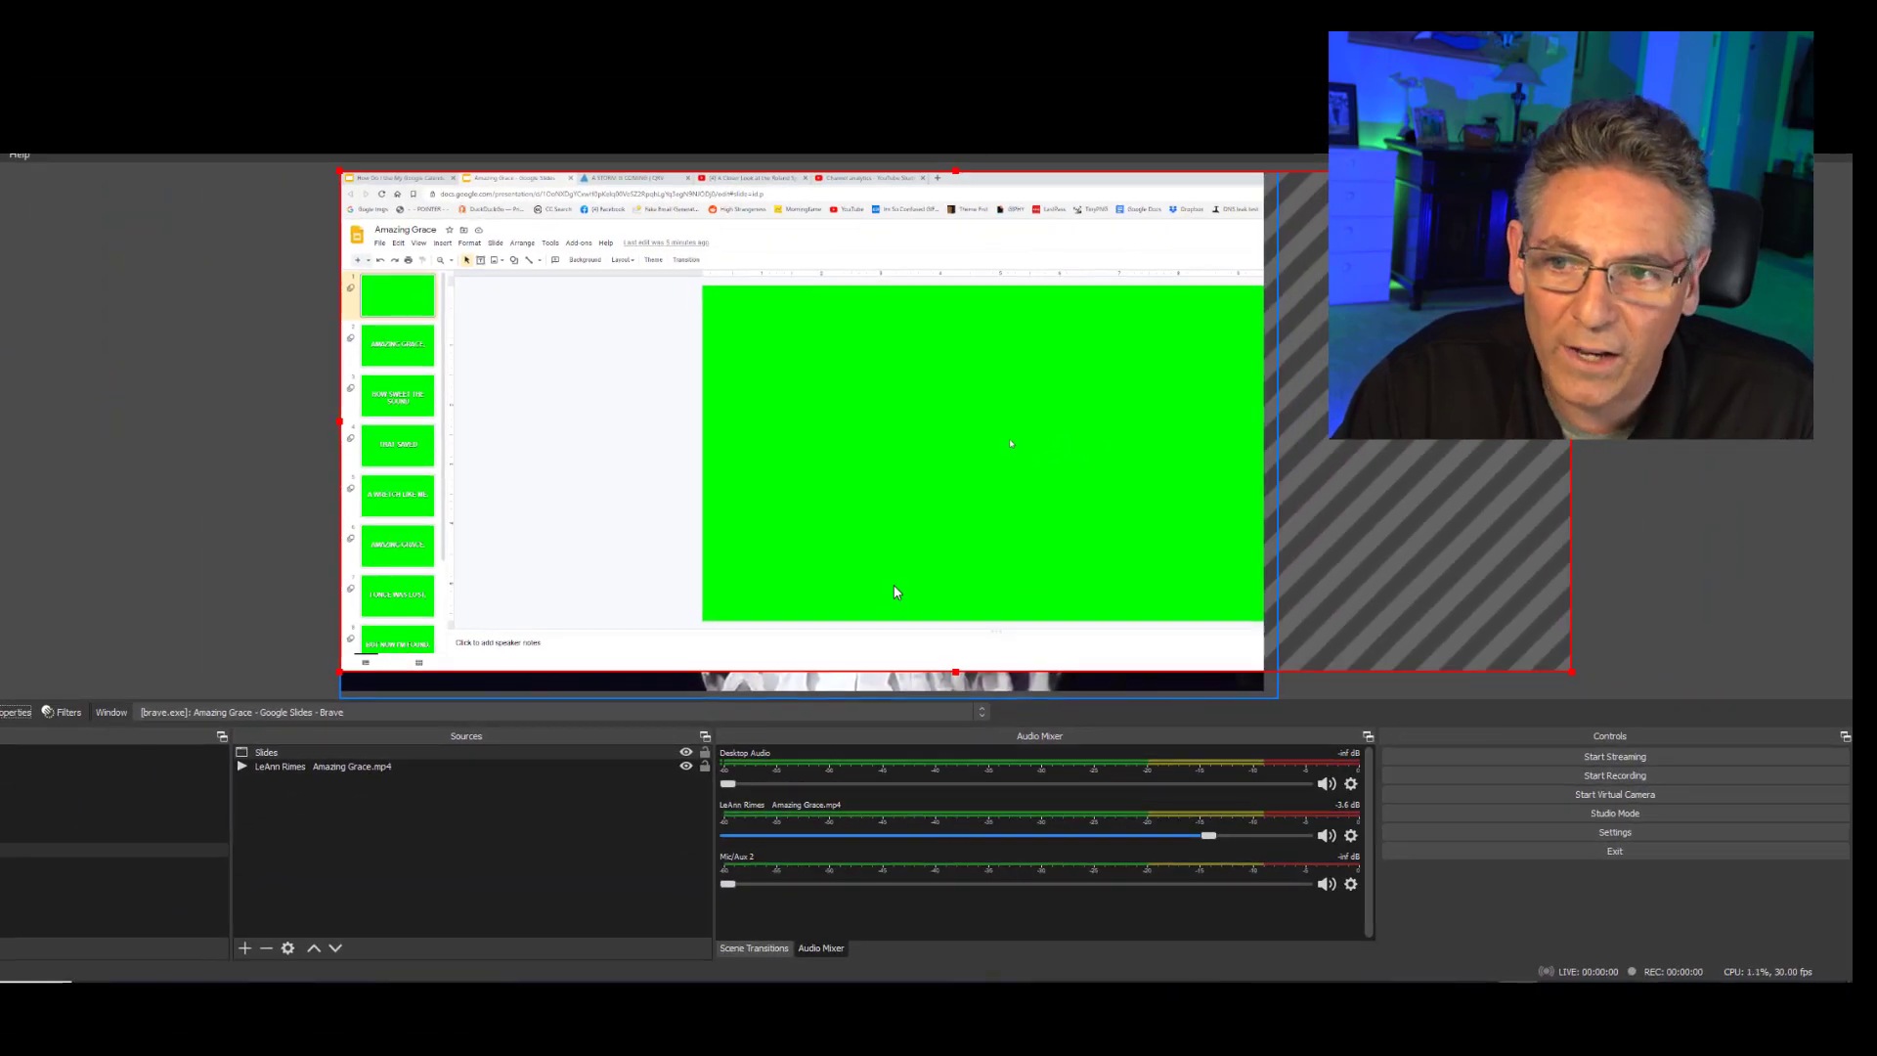
Place the OBS window beside the Google Slides browser window without overlap
{"action": "mouse_move", "coordinate": [893, 603]}
{"action": "left_mouse_down"}
{"action": "mouse_move", "coordinate": [611, 590]}
{"action": "mouse_move", "coordinate": [914, 593]}
{"action": "mouse_move", "coordinate": [892, 591]}
{"action": "left_mouse_up"}
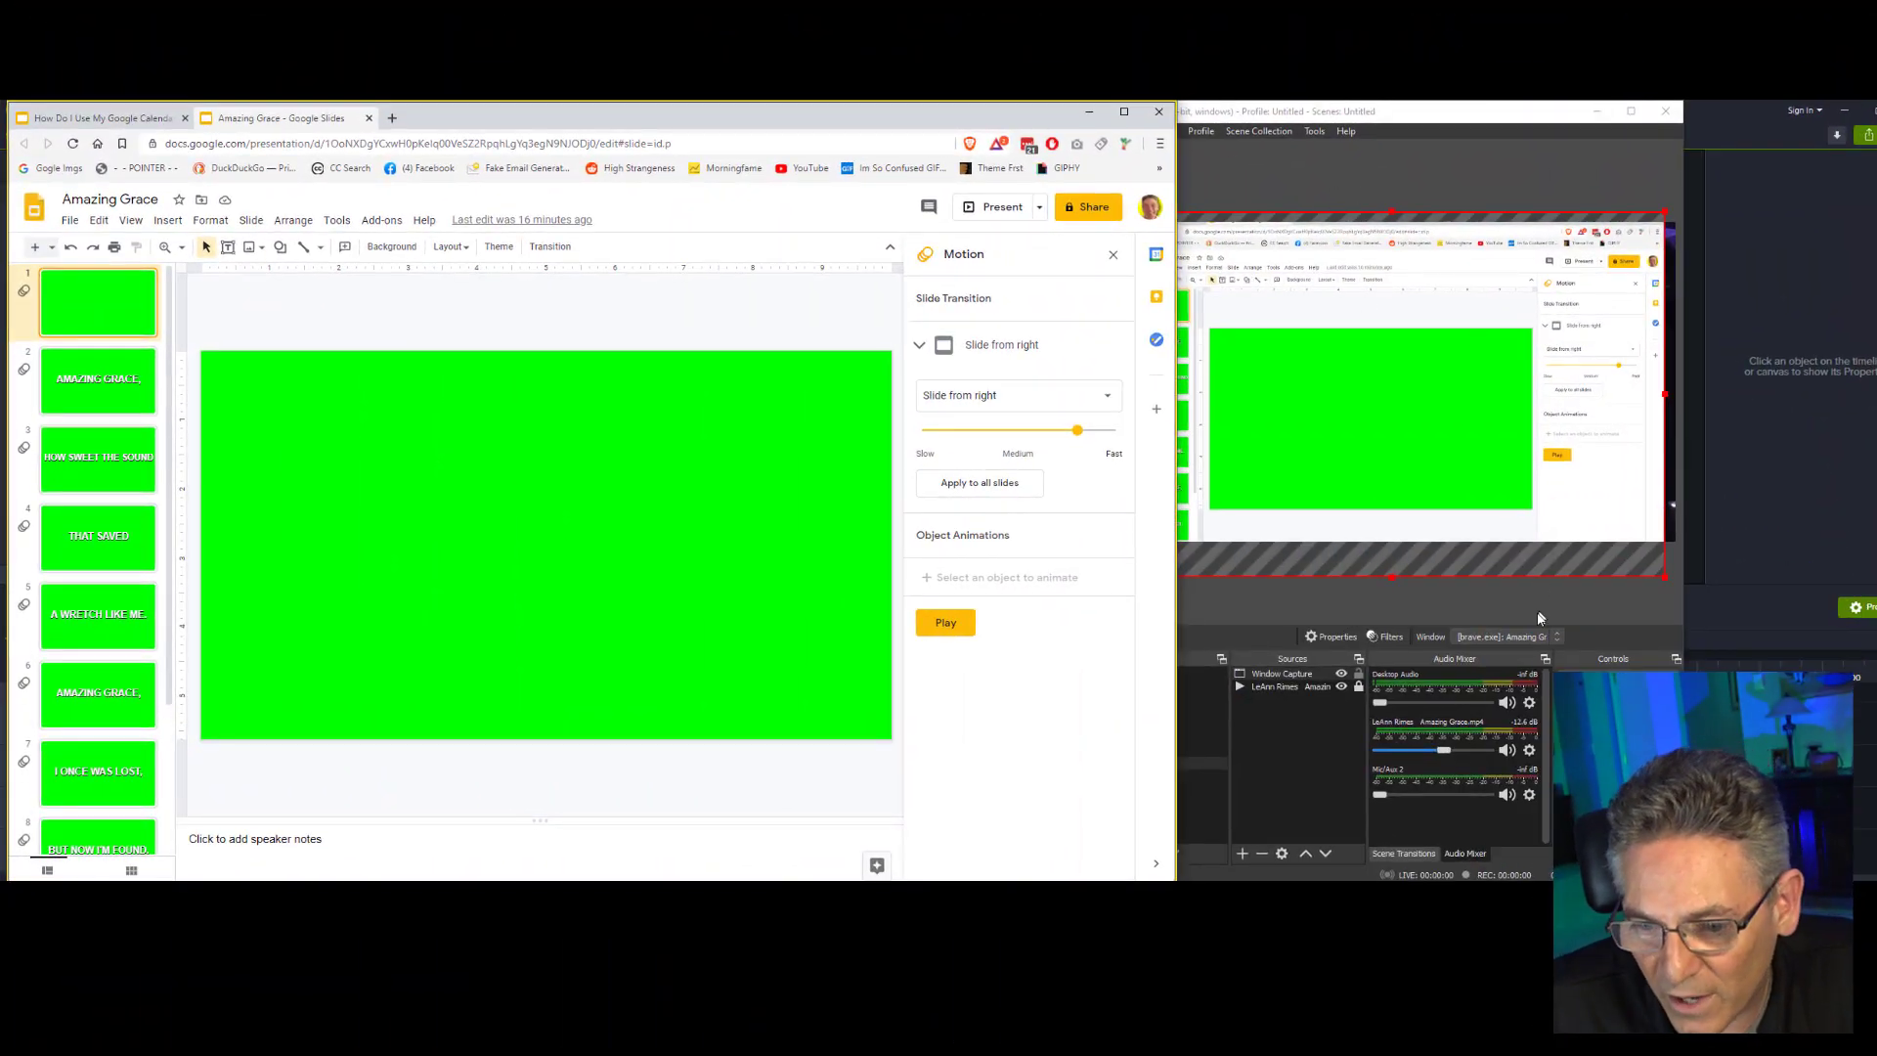
{"action": "left_click_drag", "start_coordinate": [1437, 112], "coordinate": [1572, 115]}
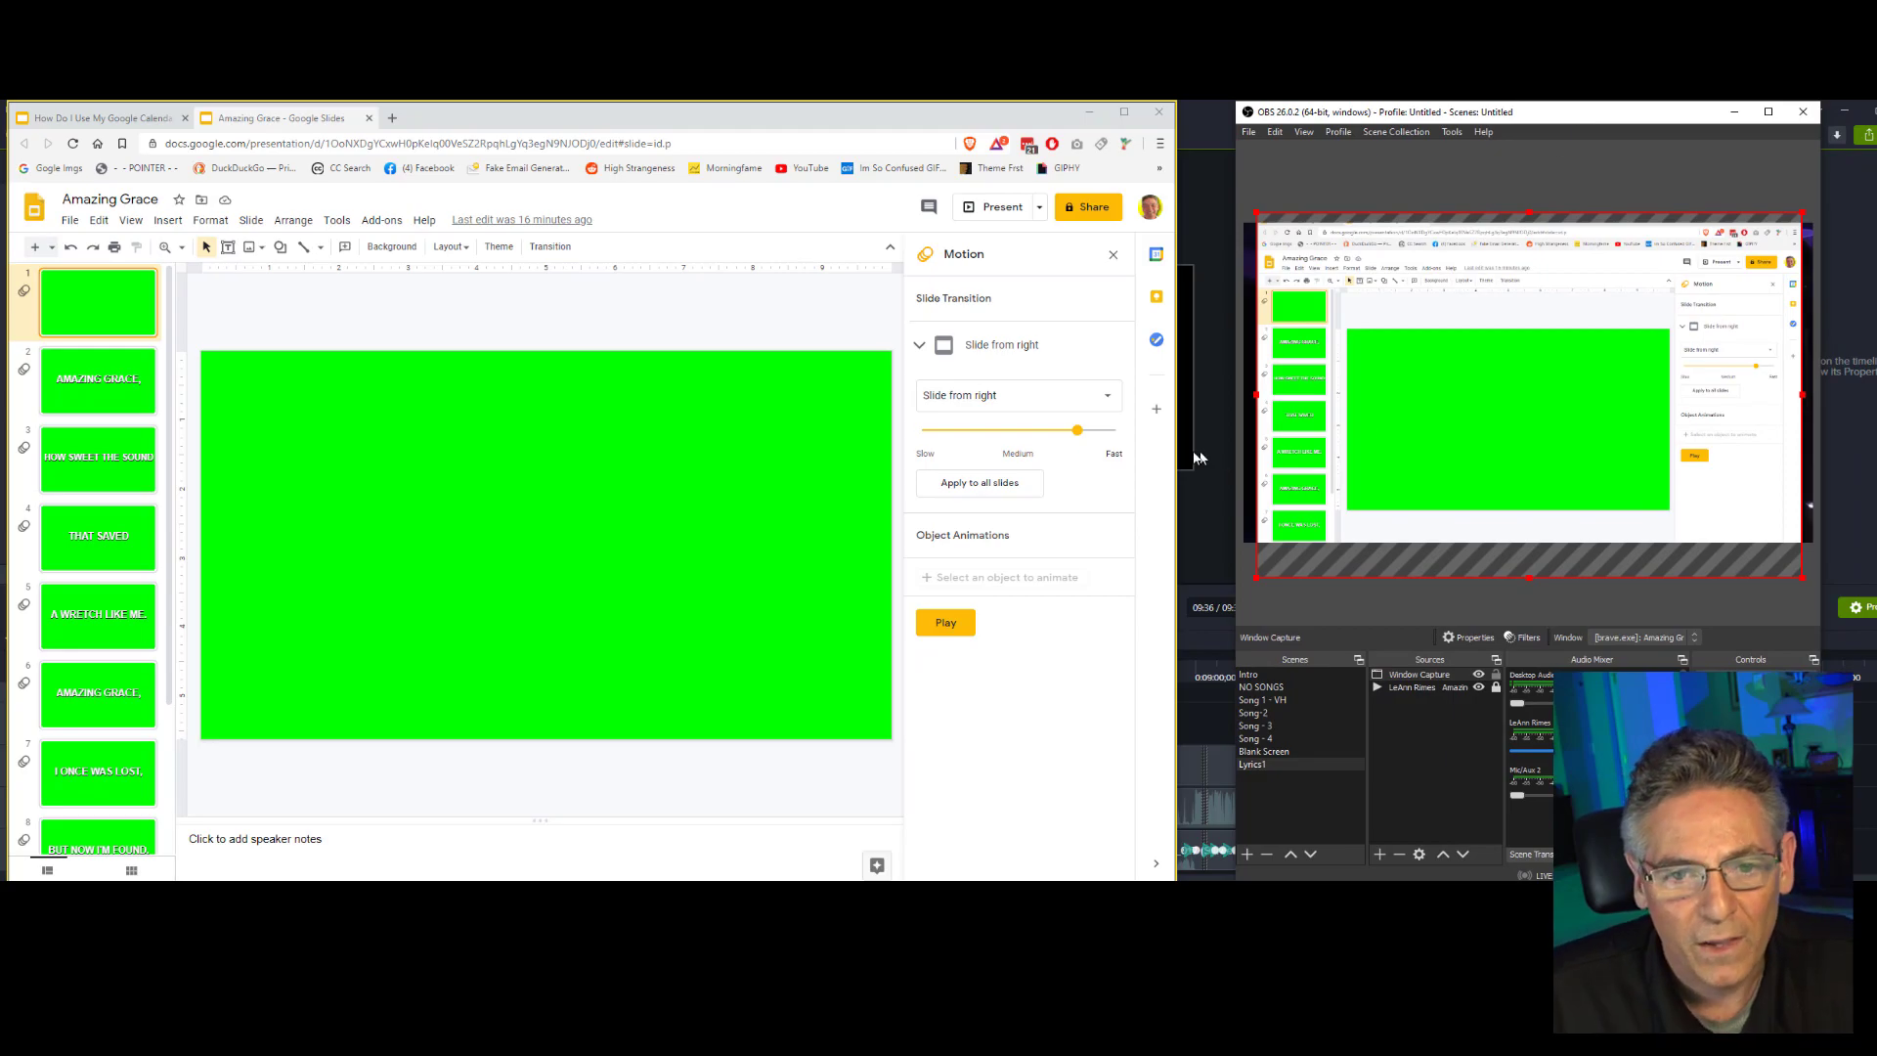
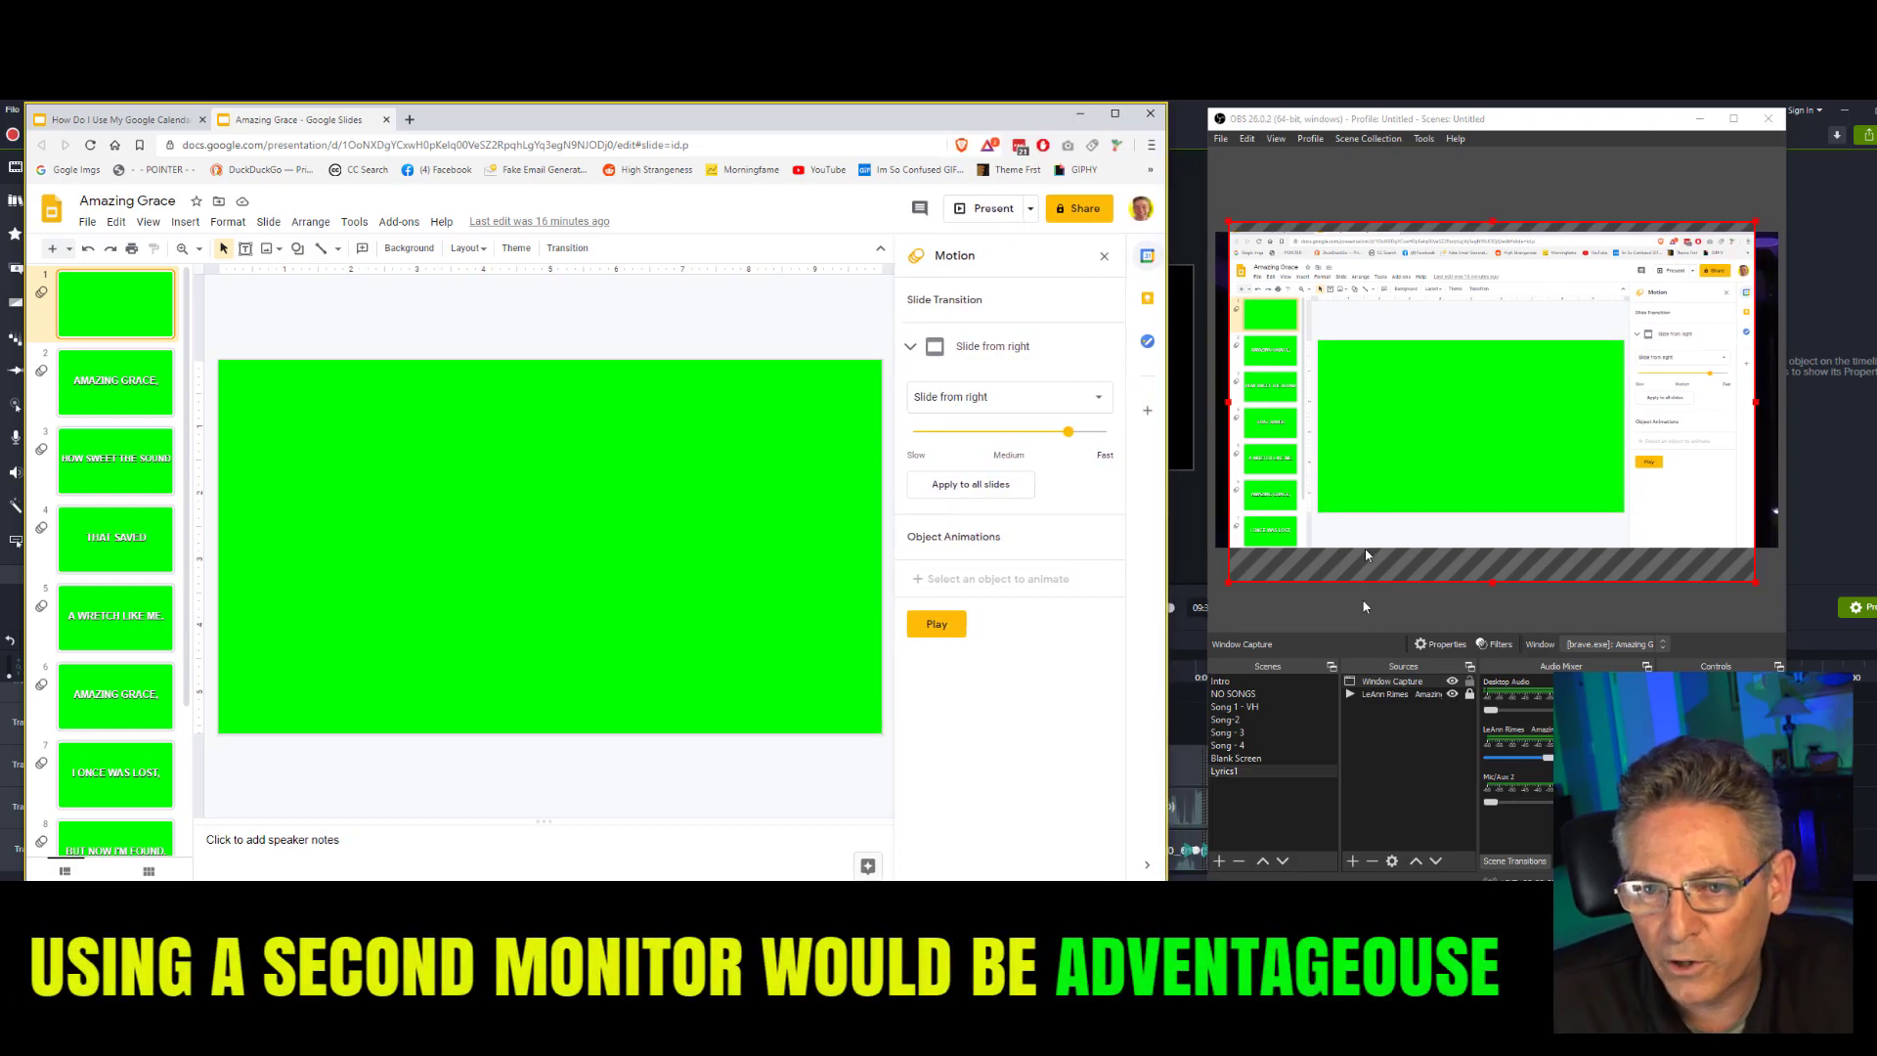
{"action": "left_click", "coordinate": [1588, 172]}
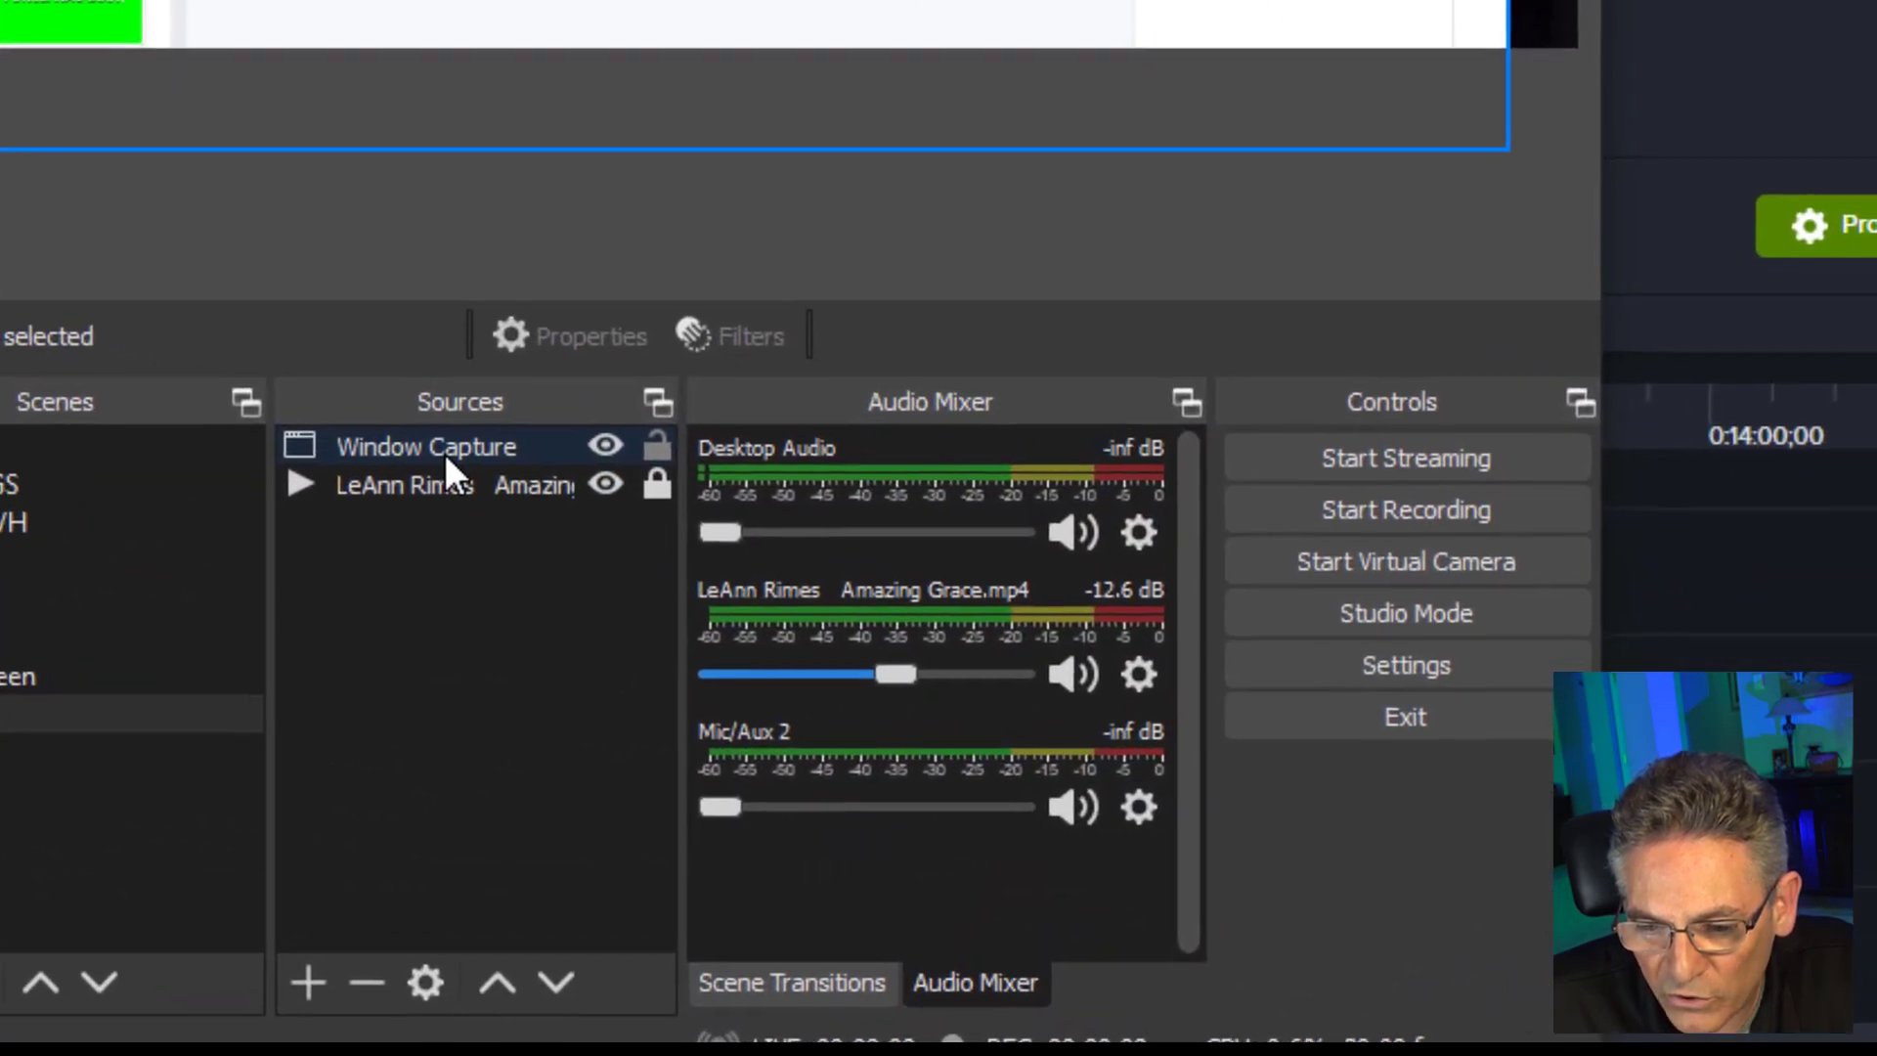
Add a Chroma Key filter to the Window Capture source, keeping the default name and the green key color
{"action": "right_click", "coordinate": [445, 447]}
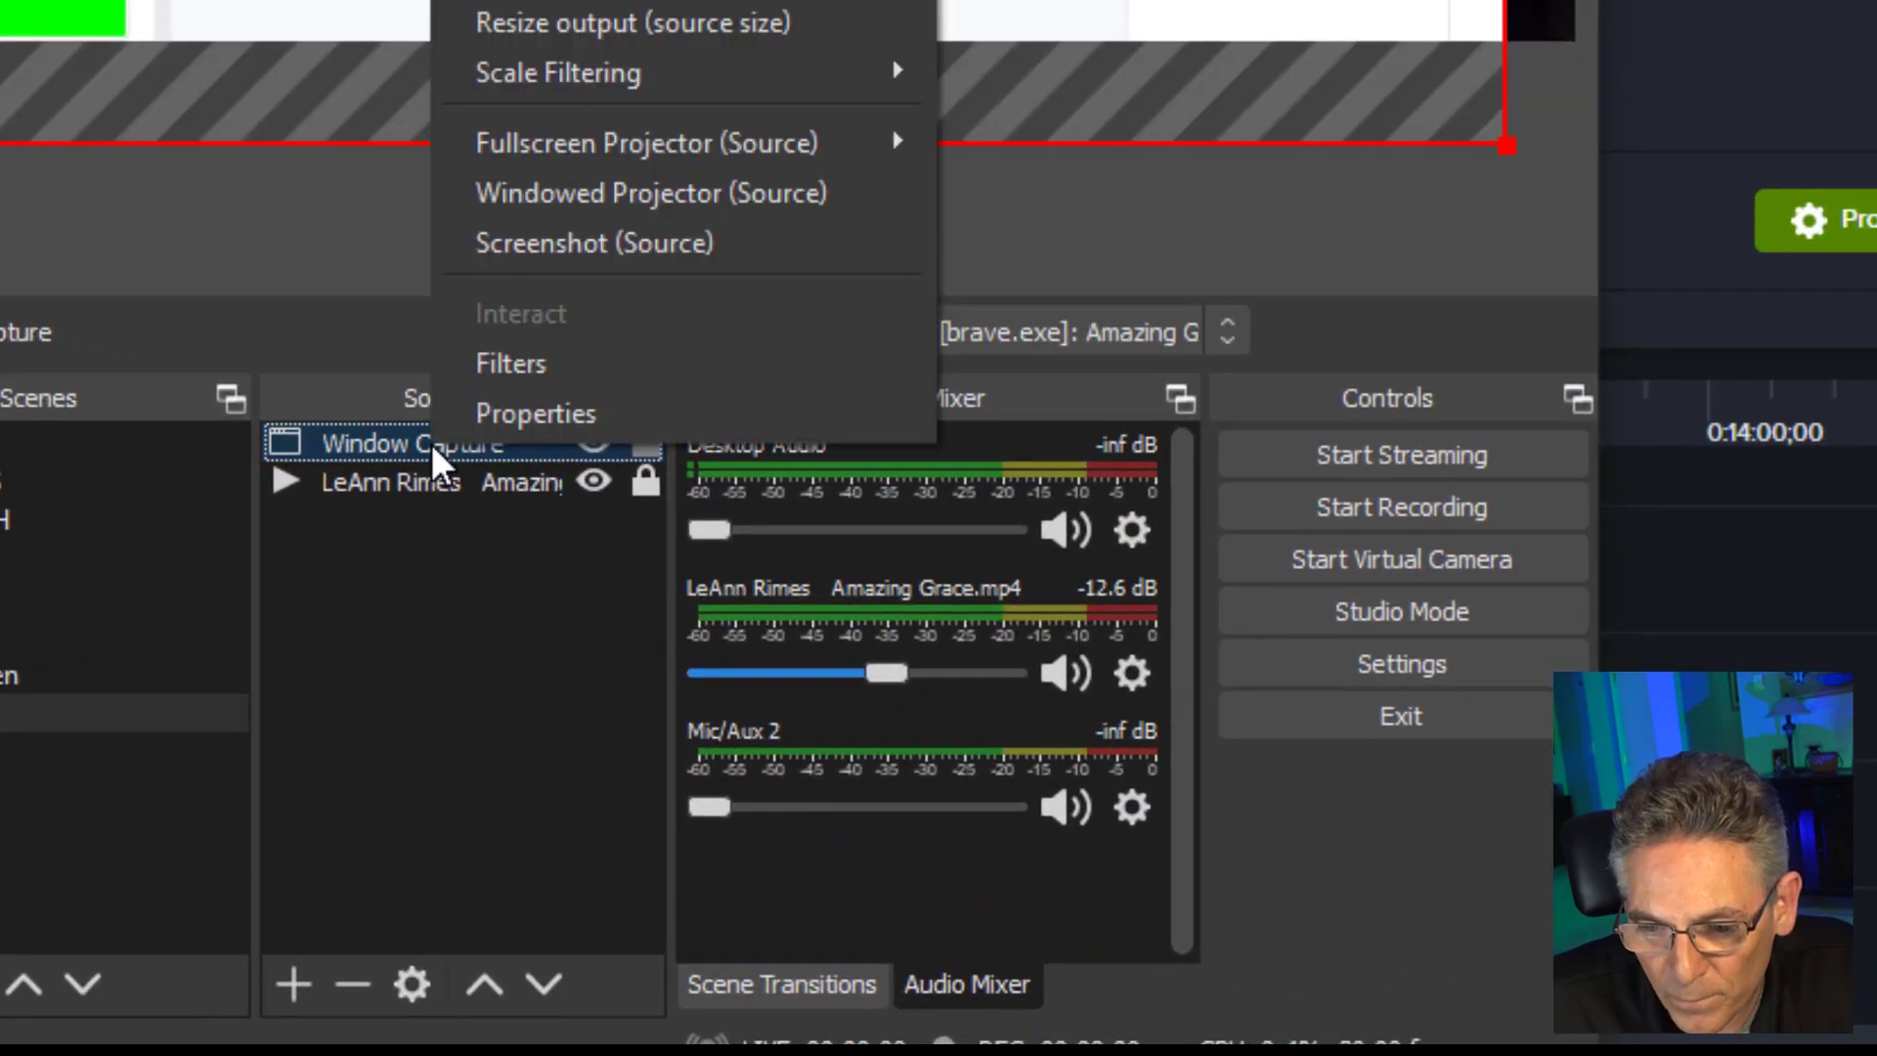
{"action": "left_click", "coordinate": [506, 363]}
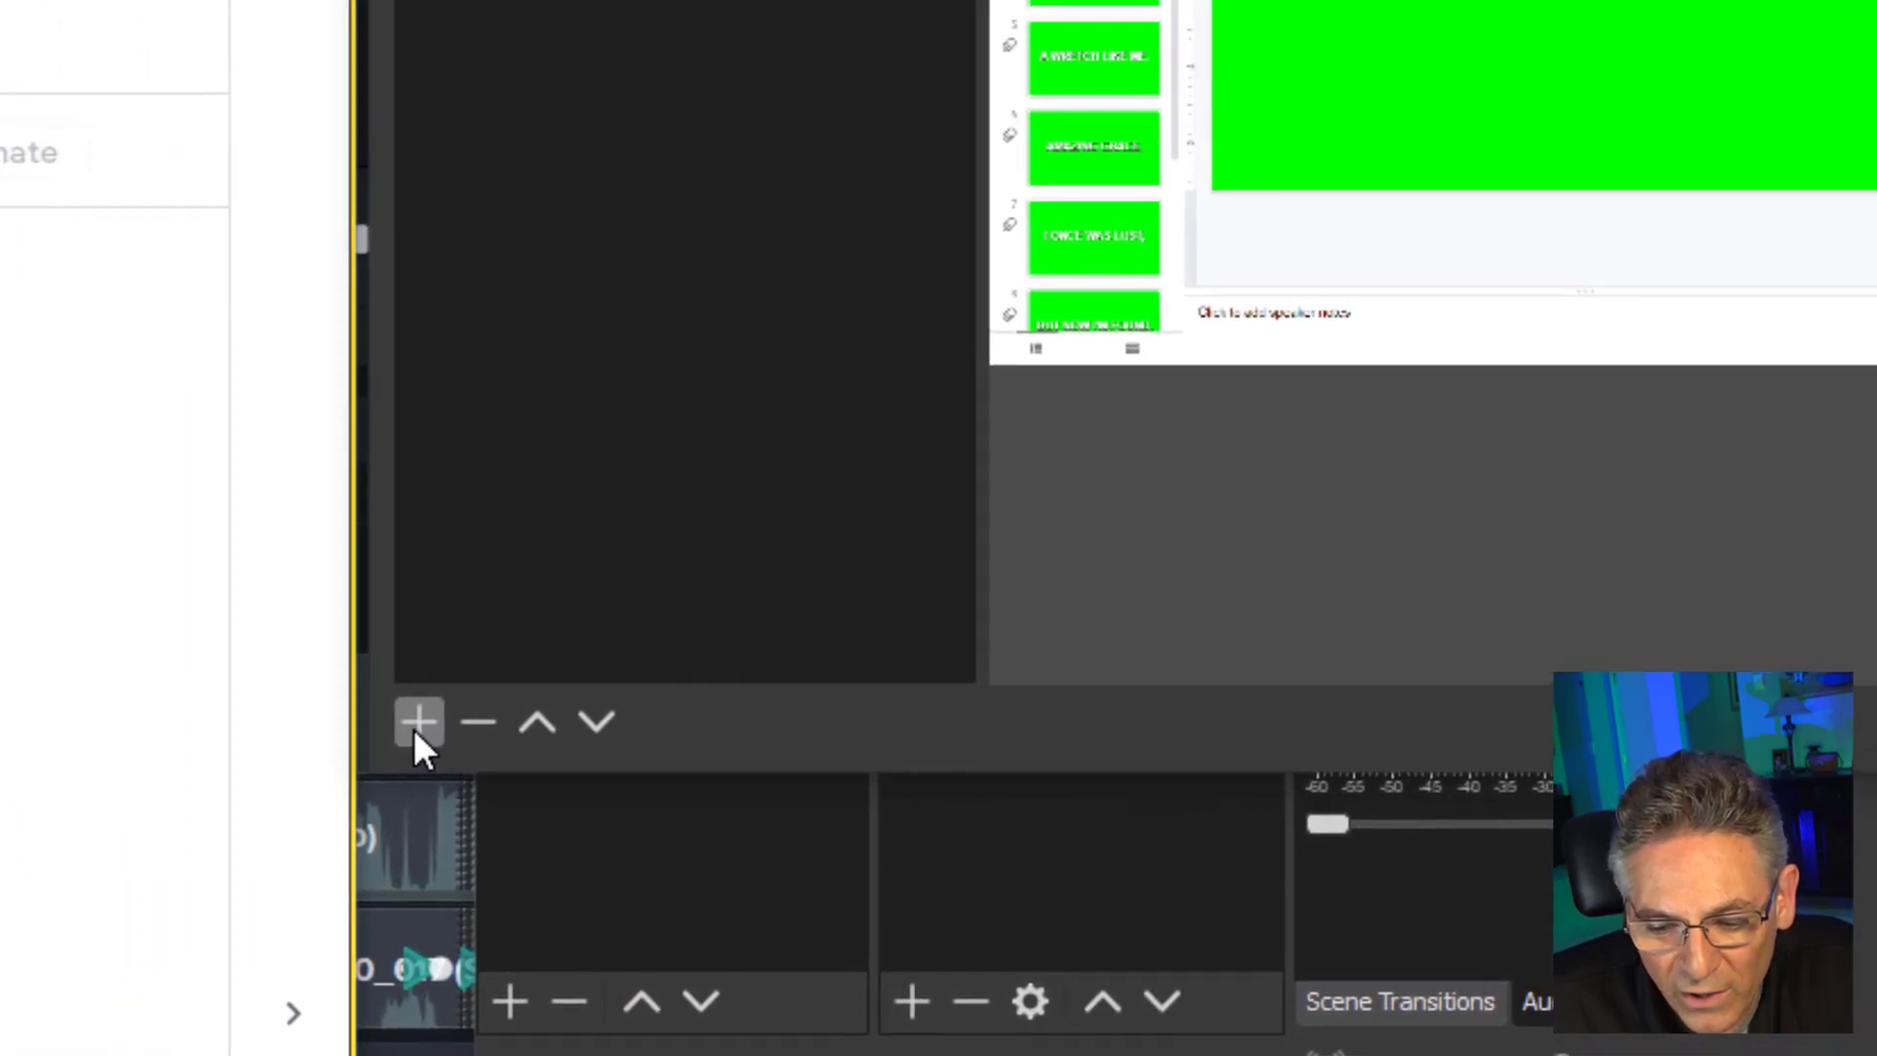
{"action": "left_click", "coordinate": [500, 728]}
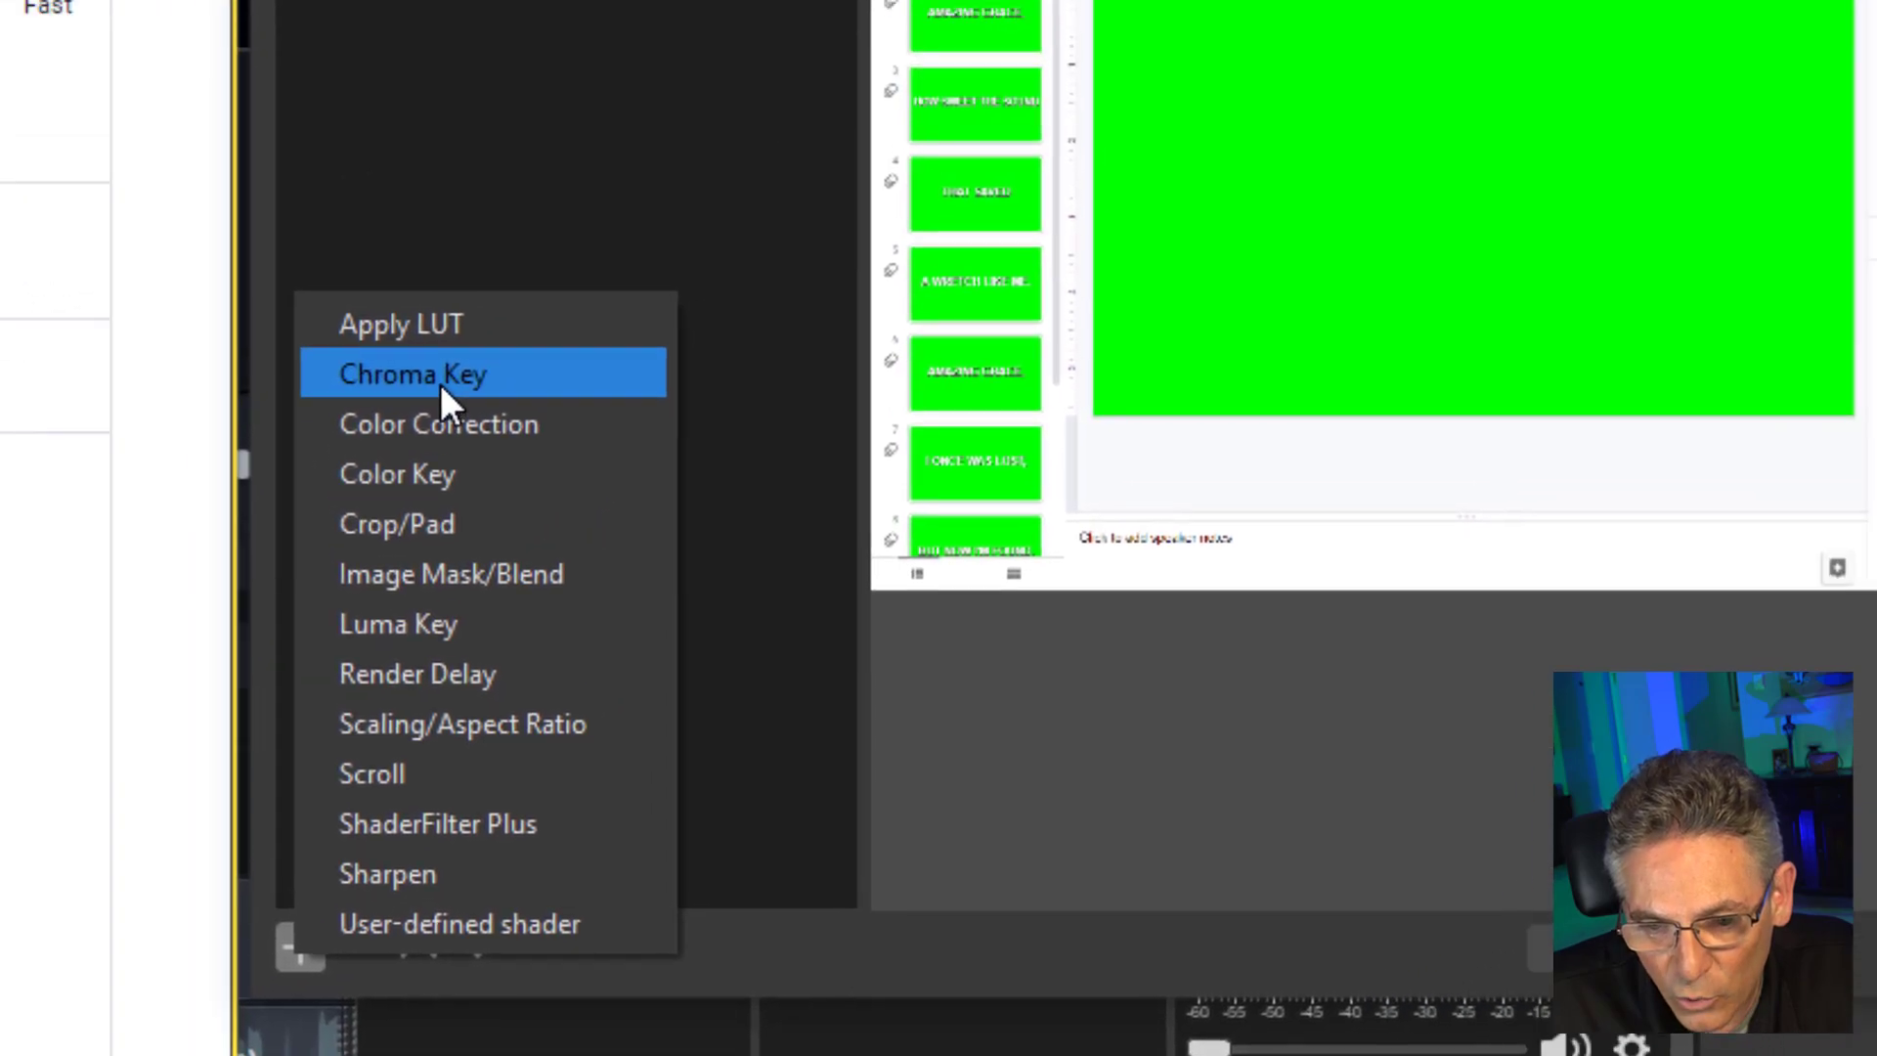
{"action": "left_click", "coordinate": [625, 154]}
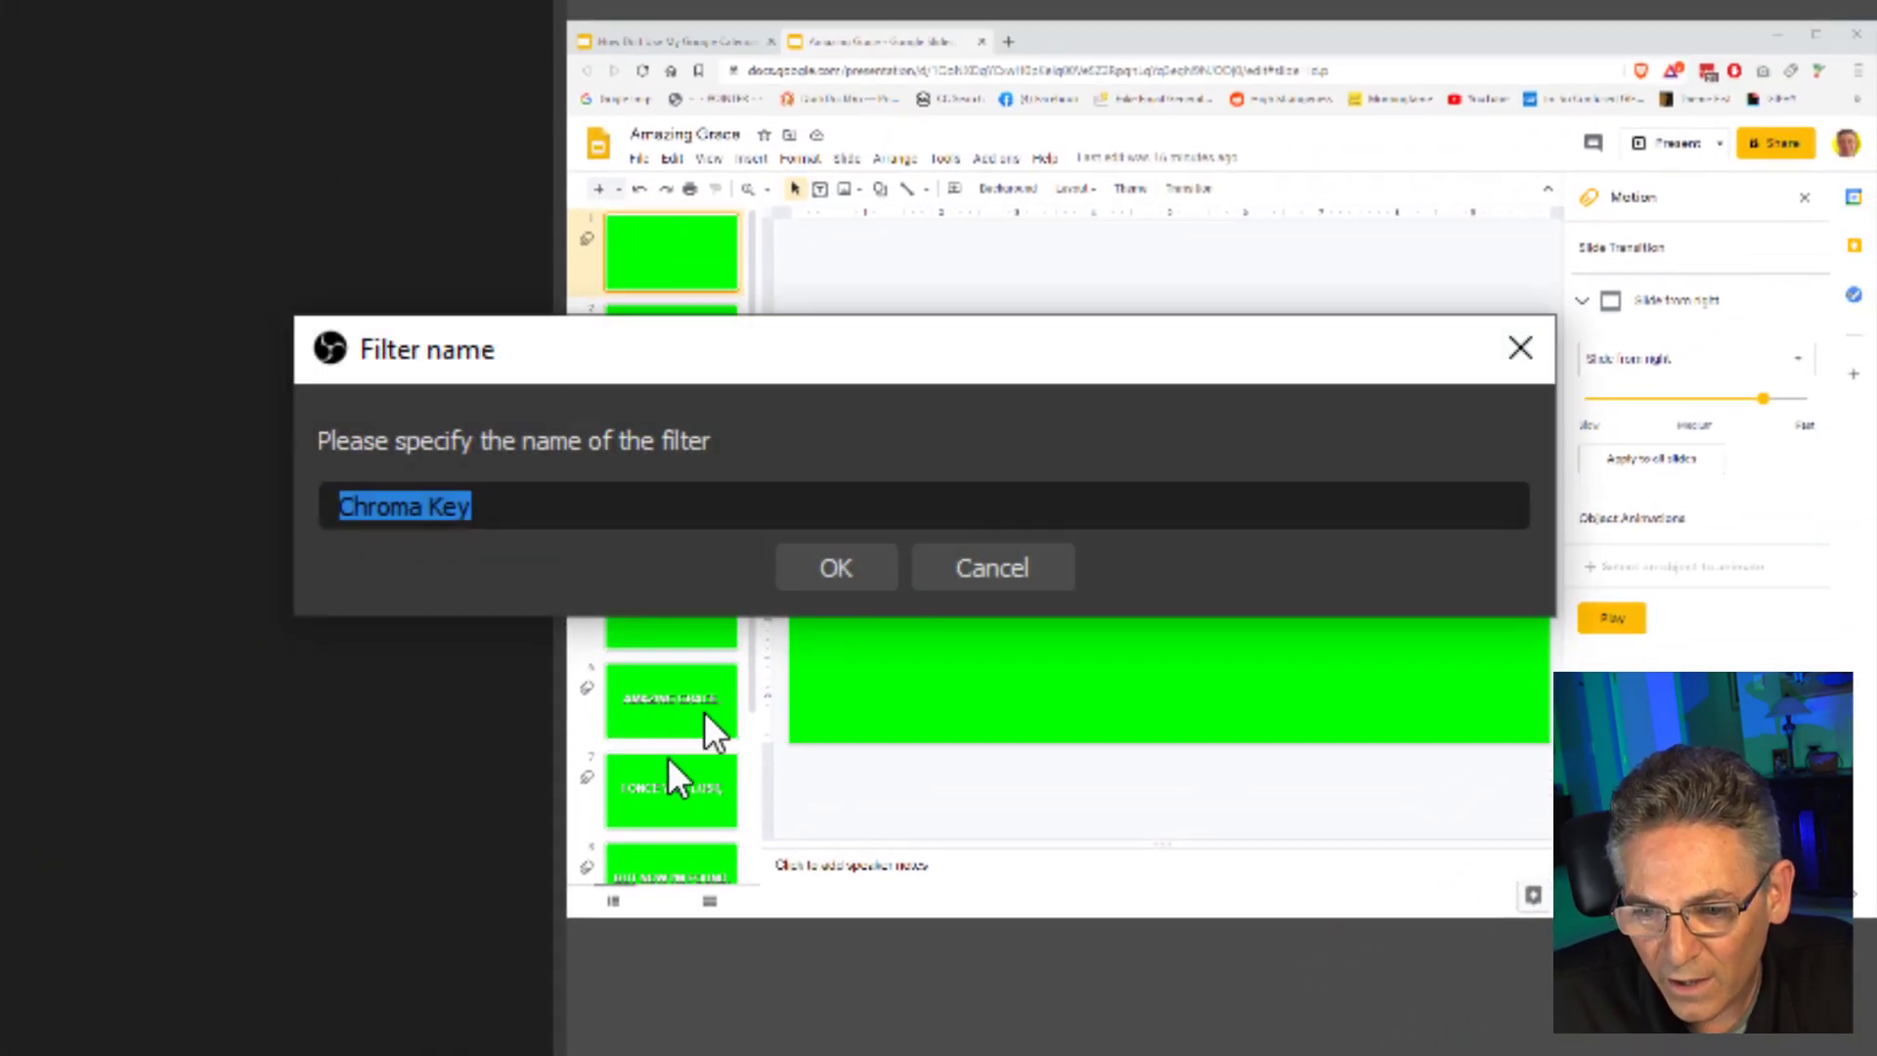
{"action": "left_click", "coordinate": [811, 561]}
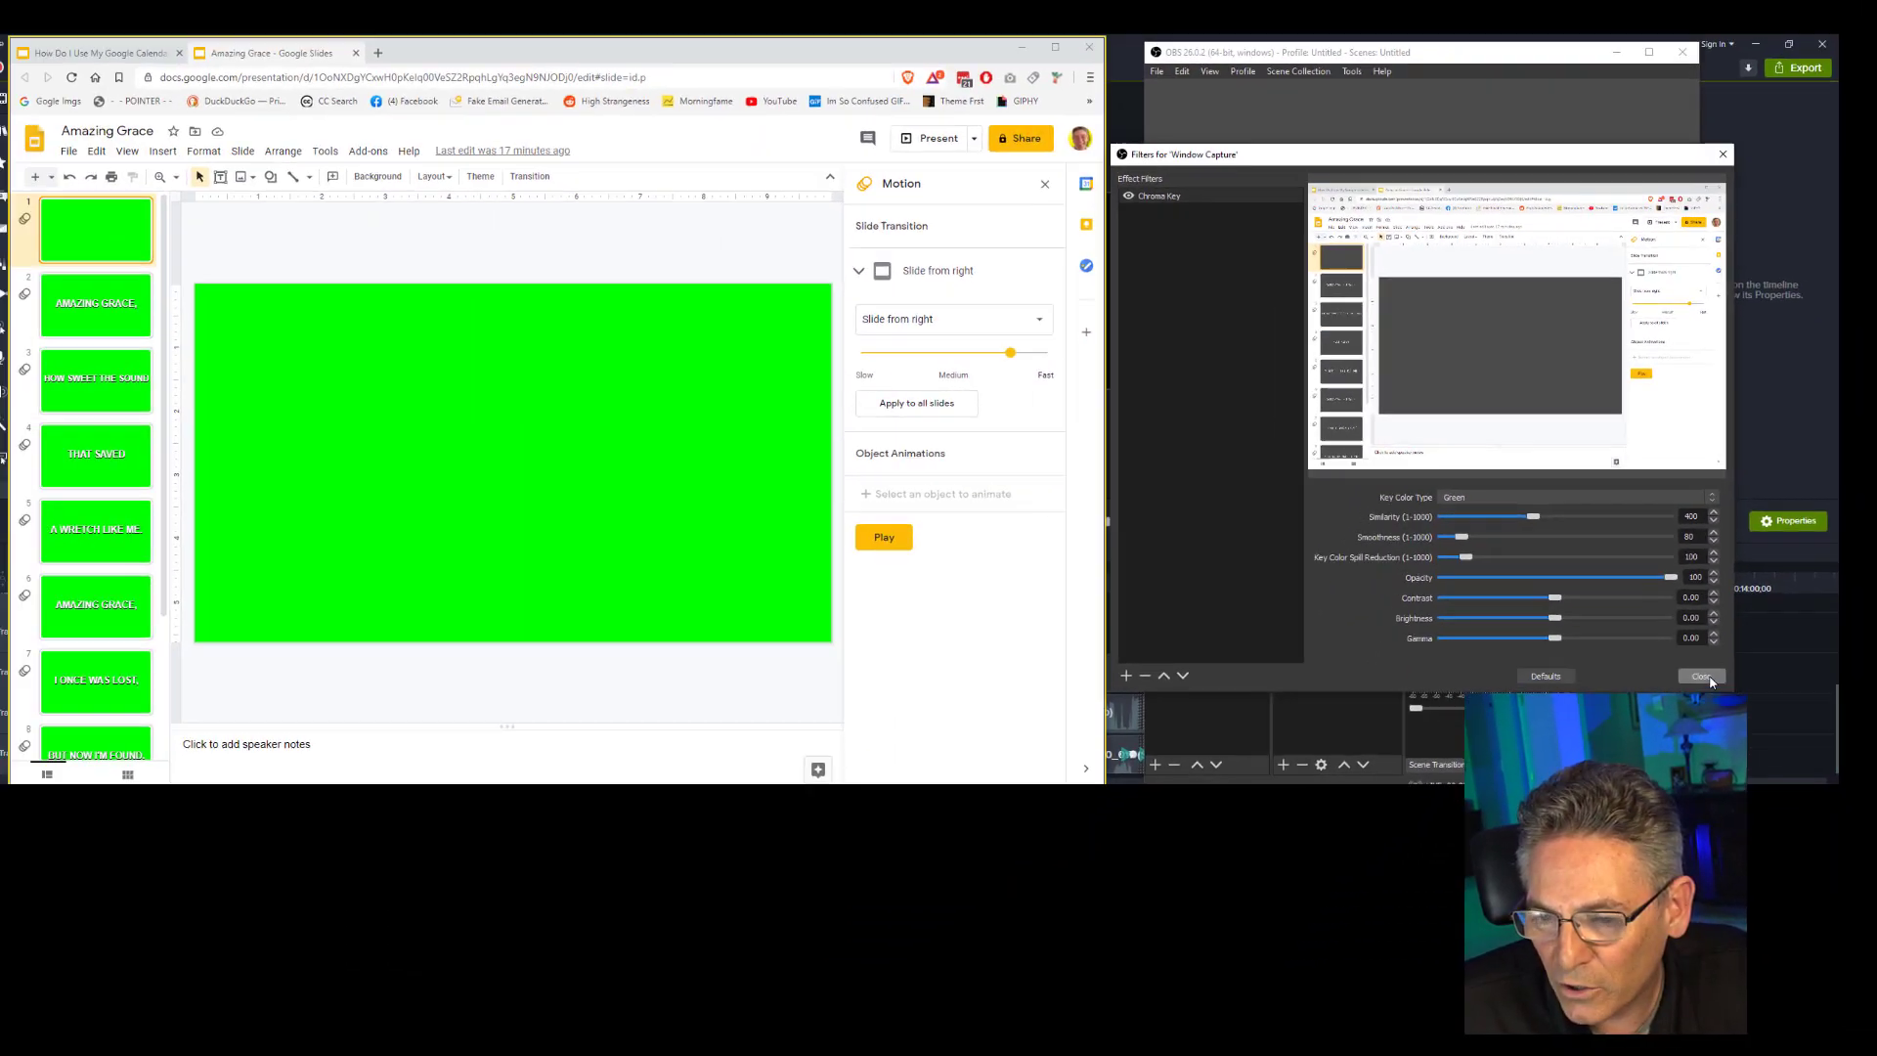
{"action": "left_click", "coordinate": [1708, 679]}
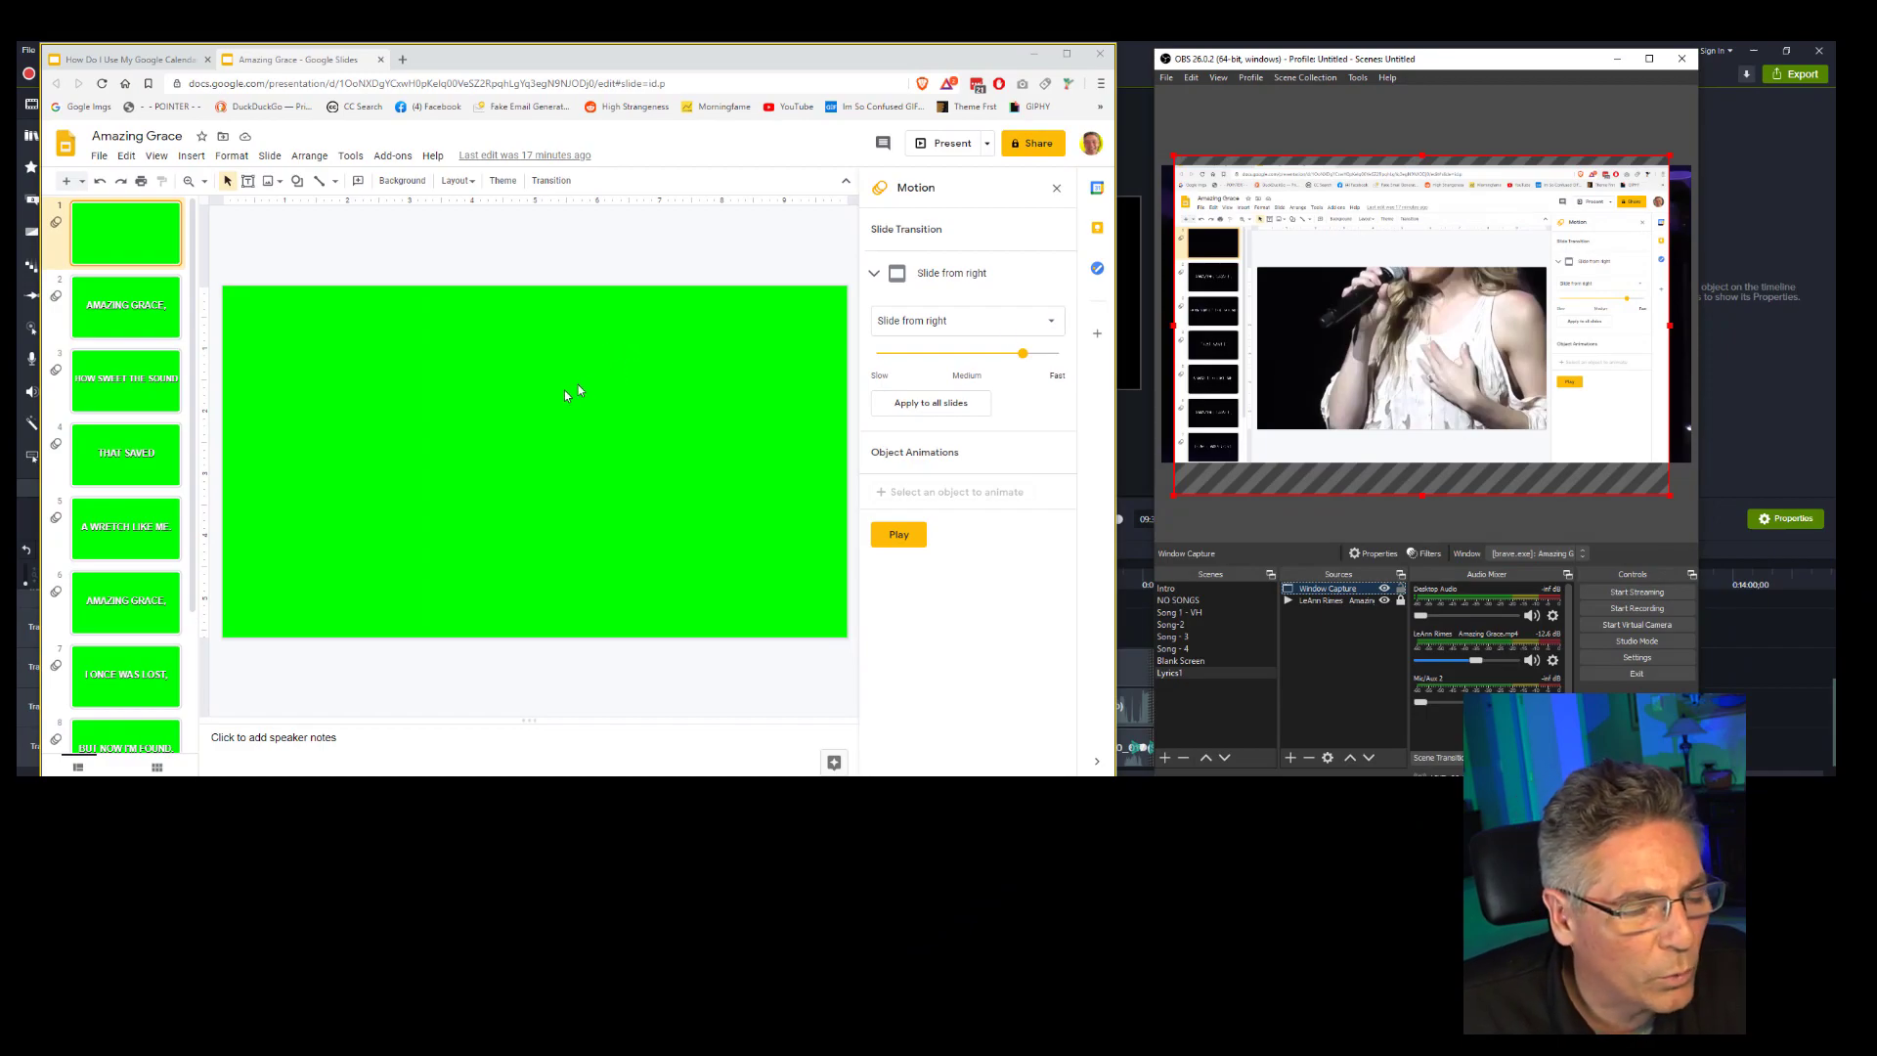
Switch to Google Slides, start presenting the lyric slides, and leave full screen so the slideshow plays inside the browser window
{"action": "left_click", "coordinate": [736, 261]}
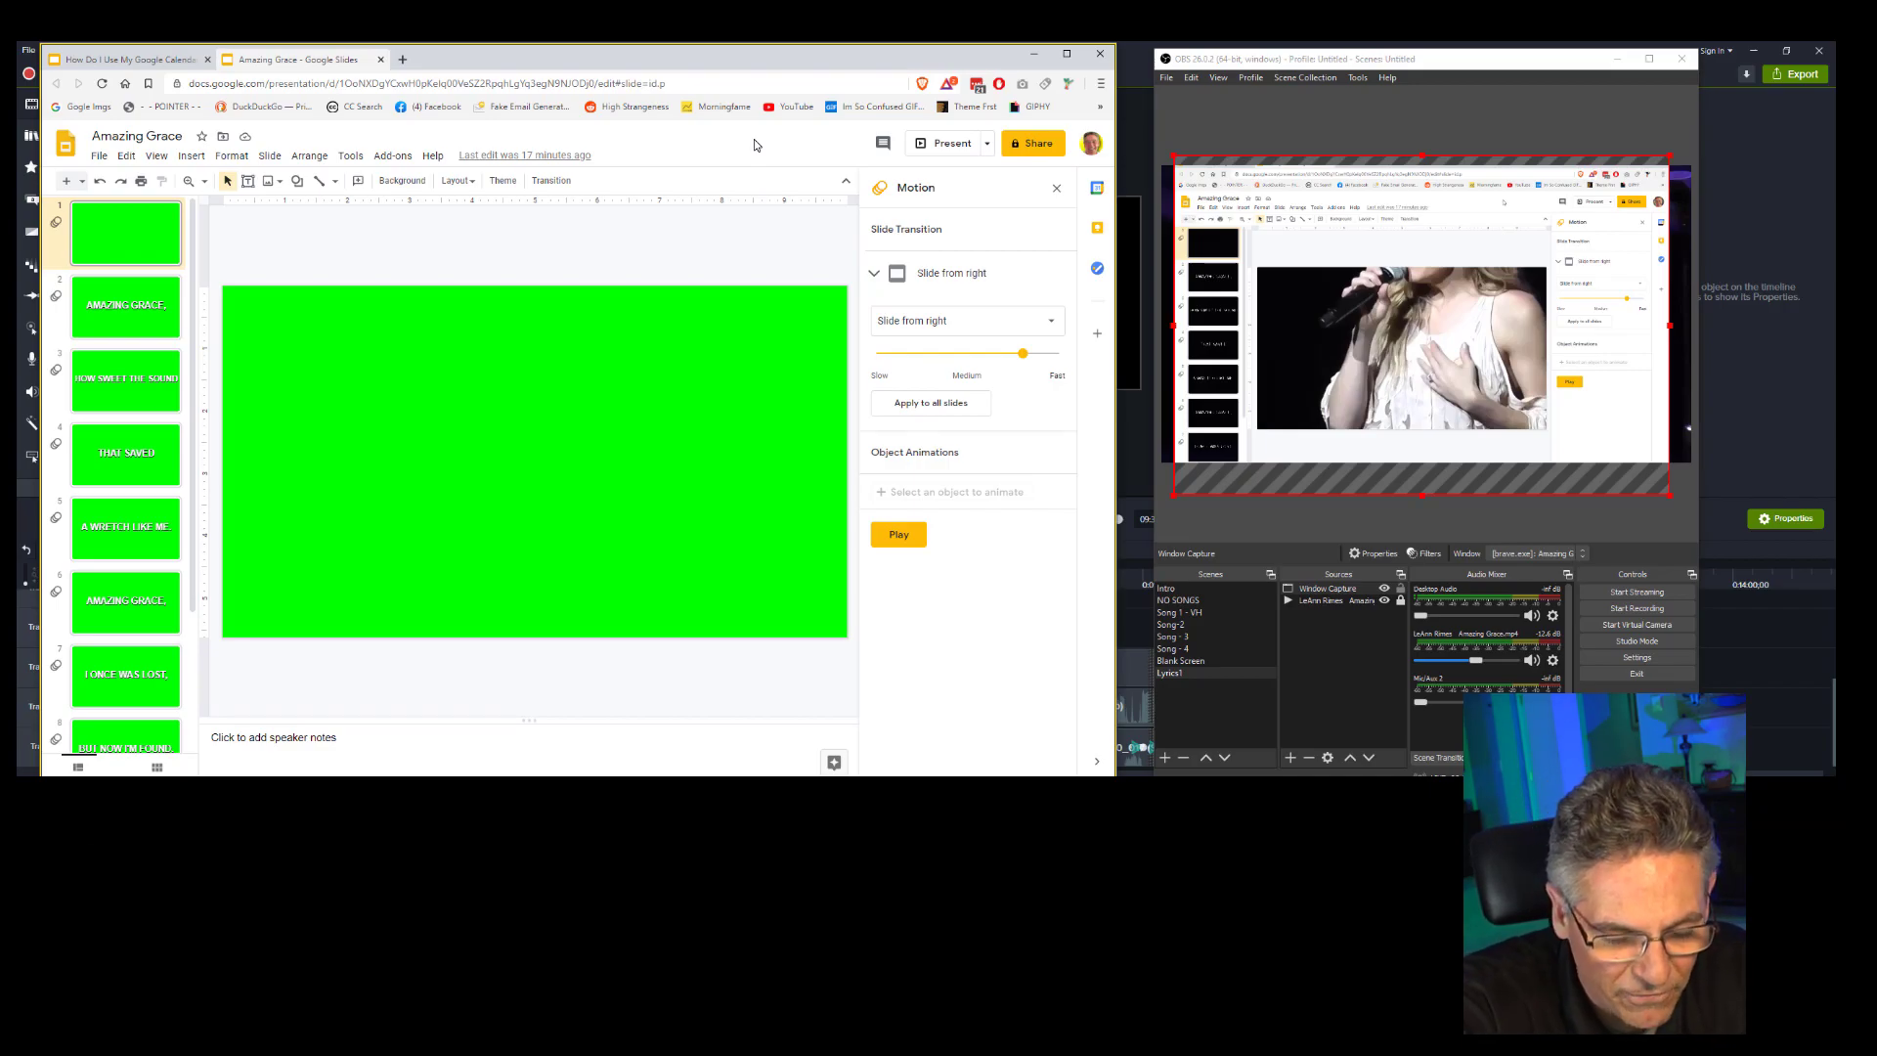
{"action": "key", "text": "ctrl+shift+F5"}
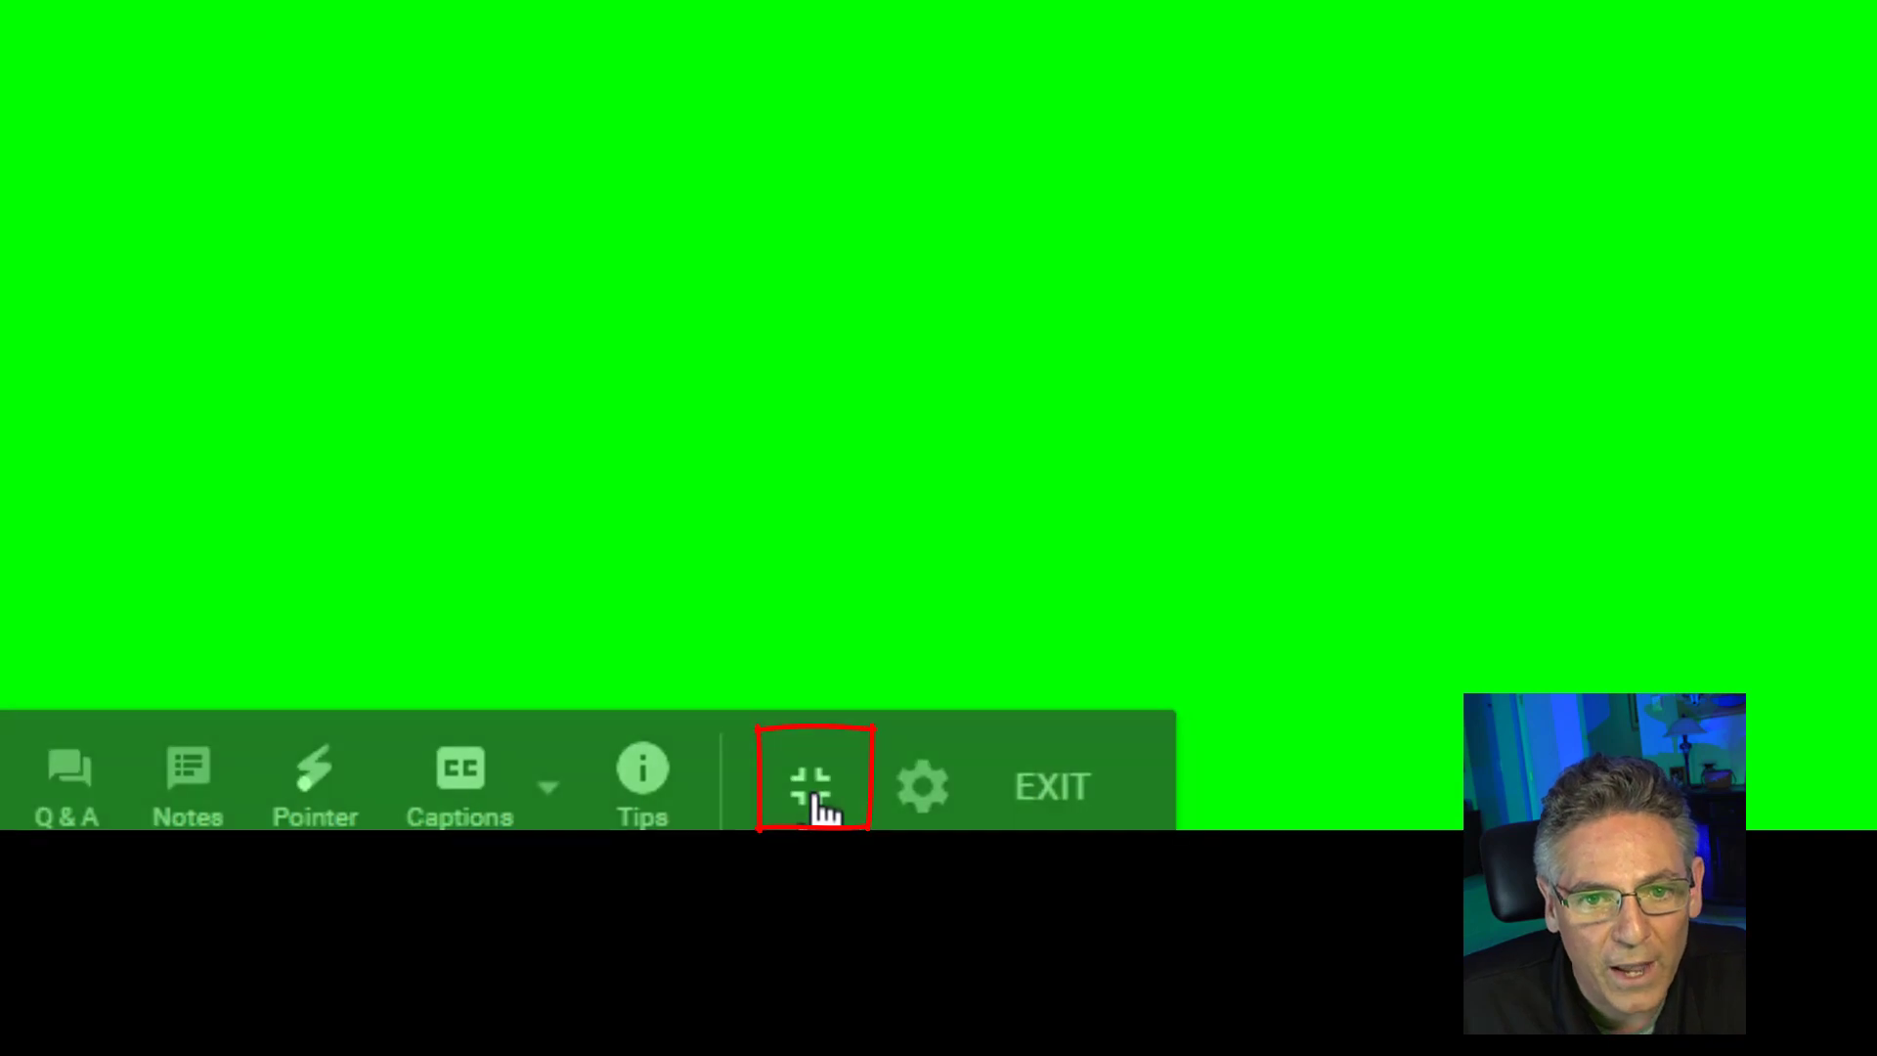
{"action": "left_click", "coordinate": [814, 794]}
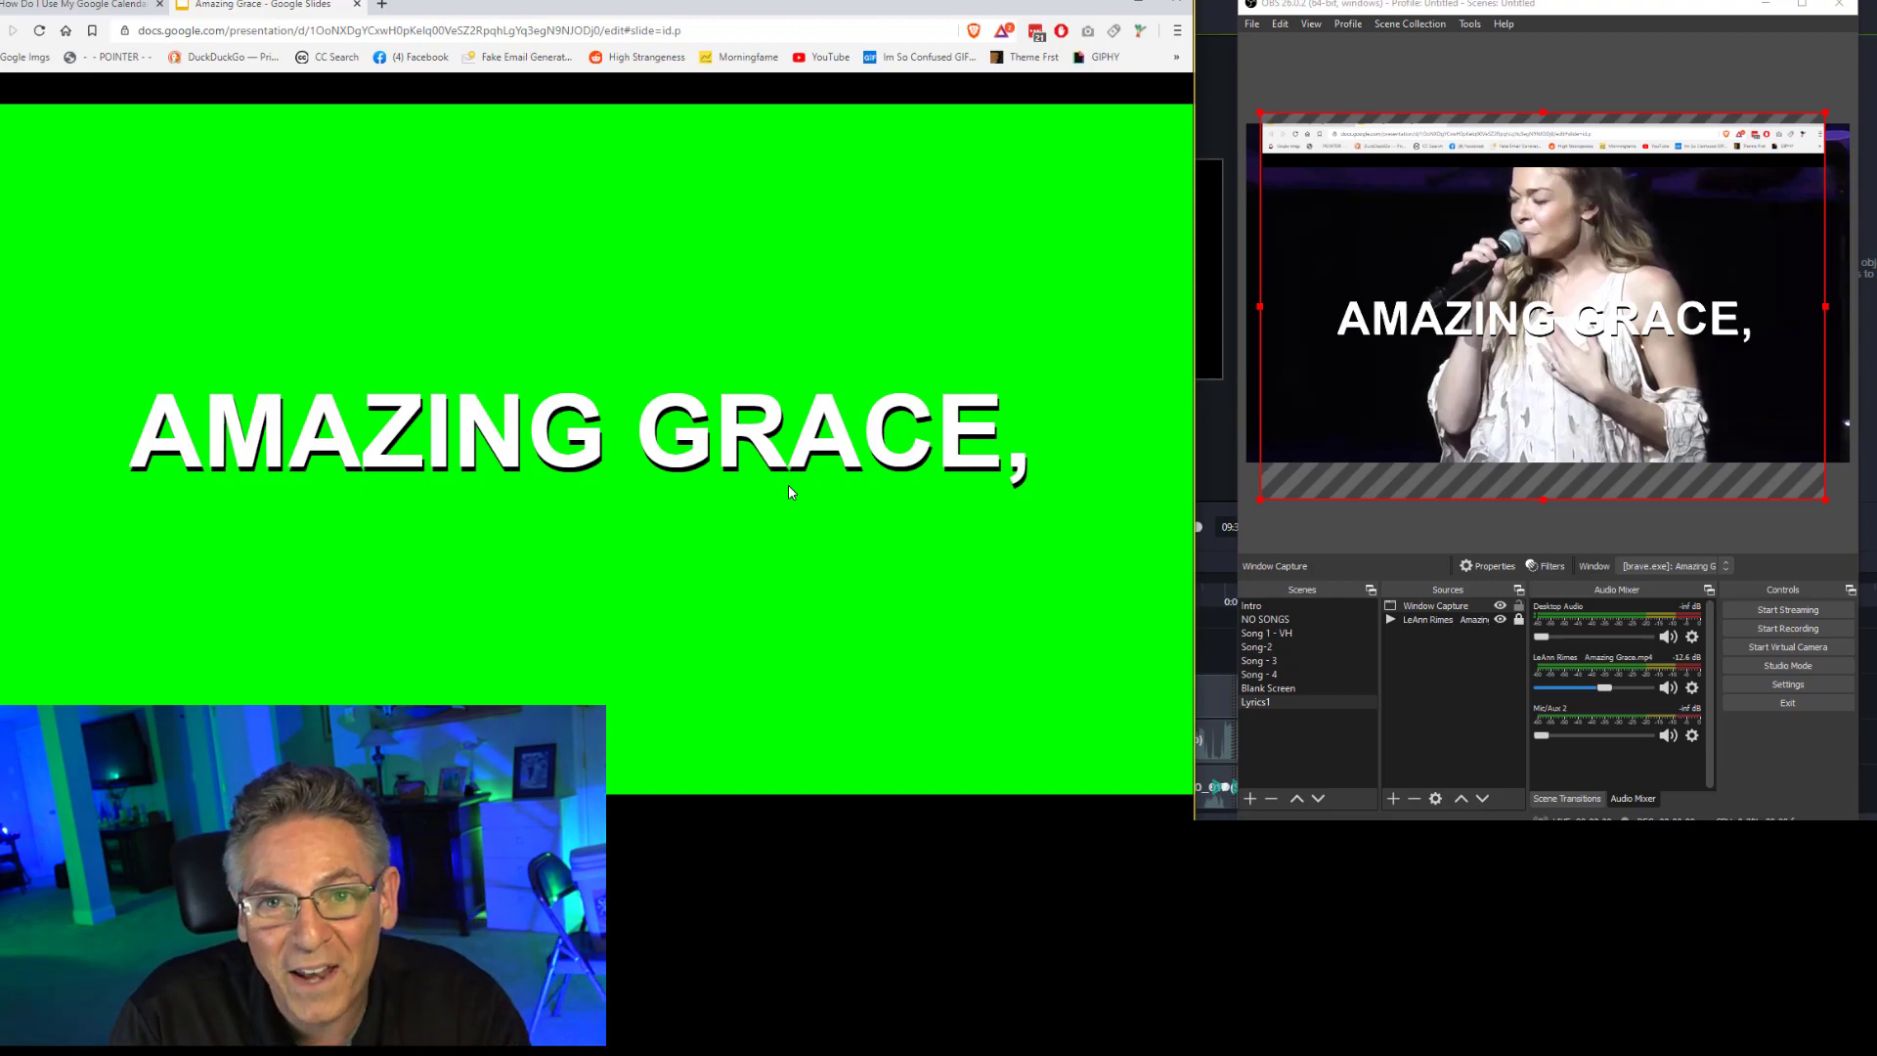
Advance the slideshow from the first "AMAZING GRACE," slide past "A WRETCH LIKE ME." to check the lyric overlay in OBS
{"action": "key", "text": "Right"}
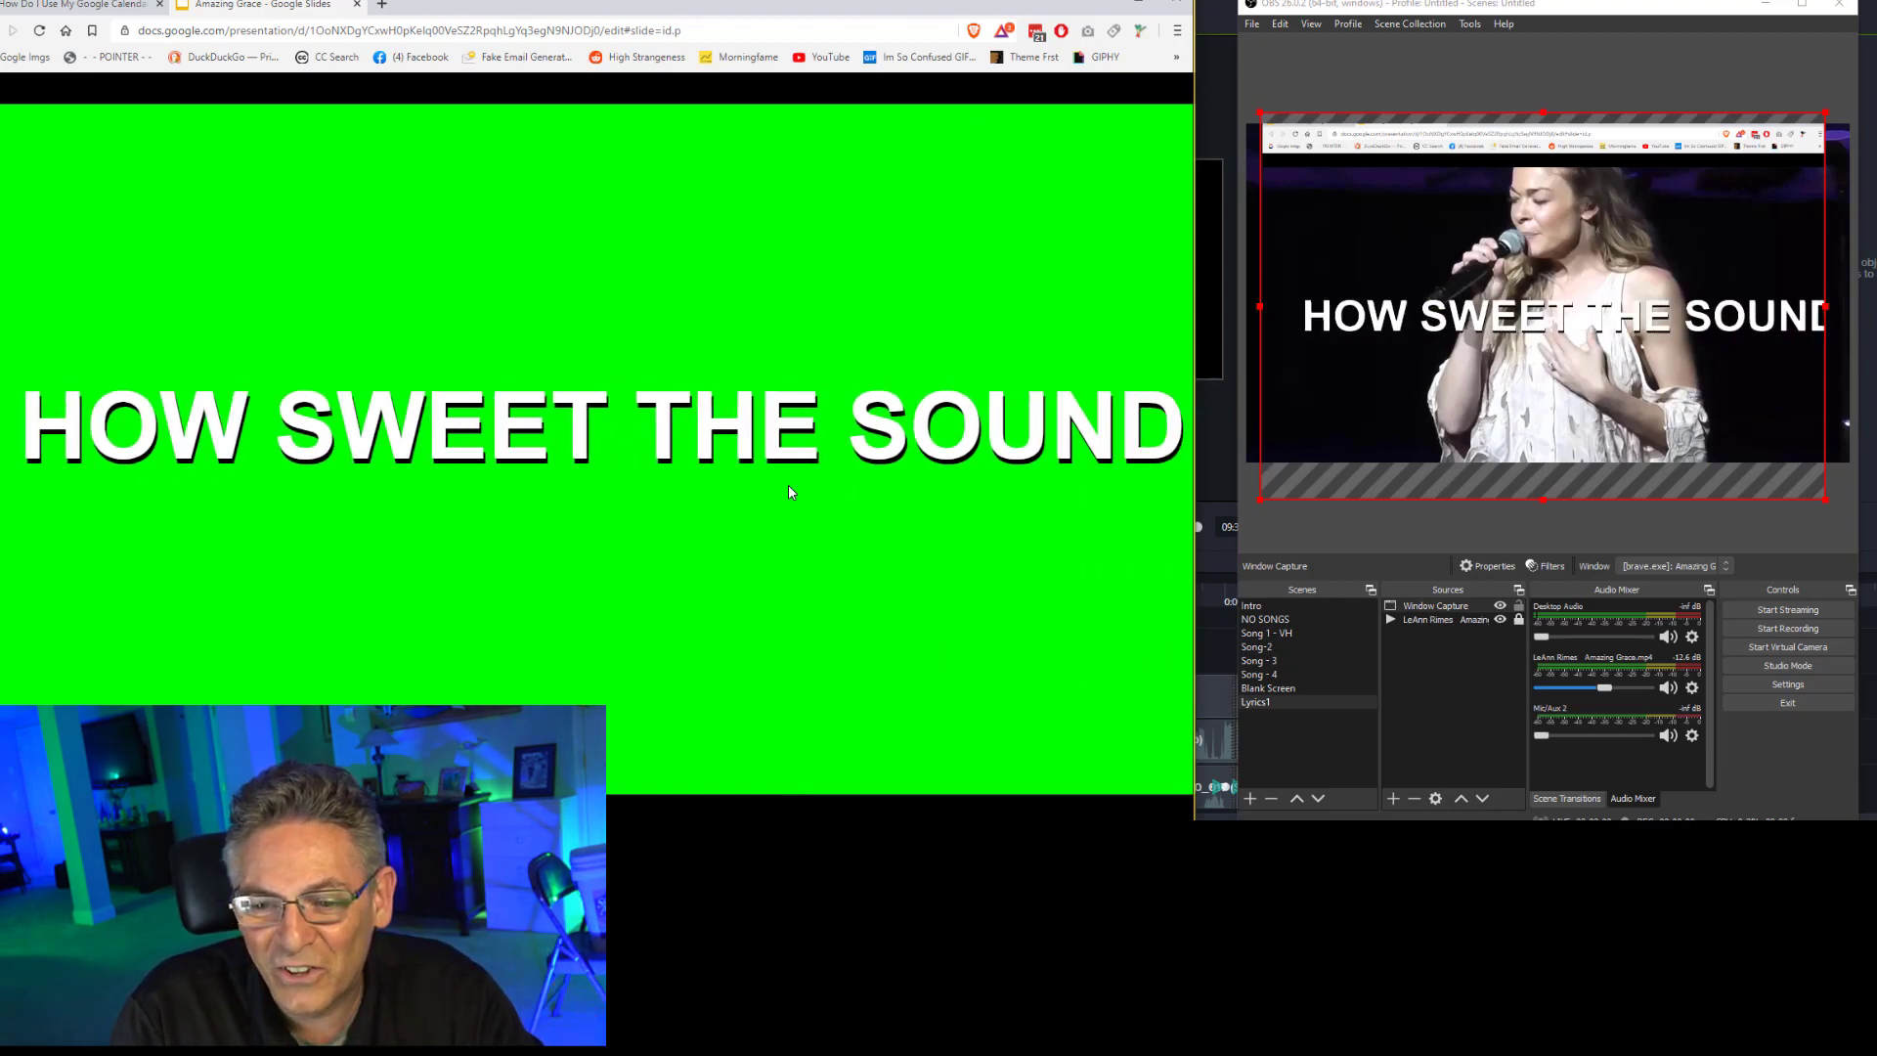
{"action": "key", "text": "Right"}
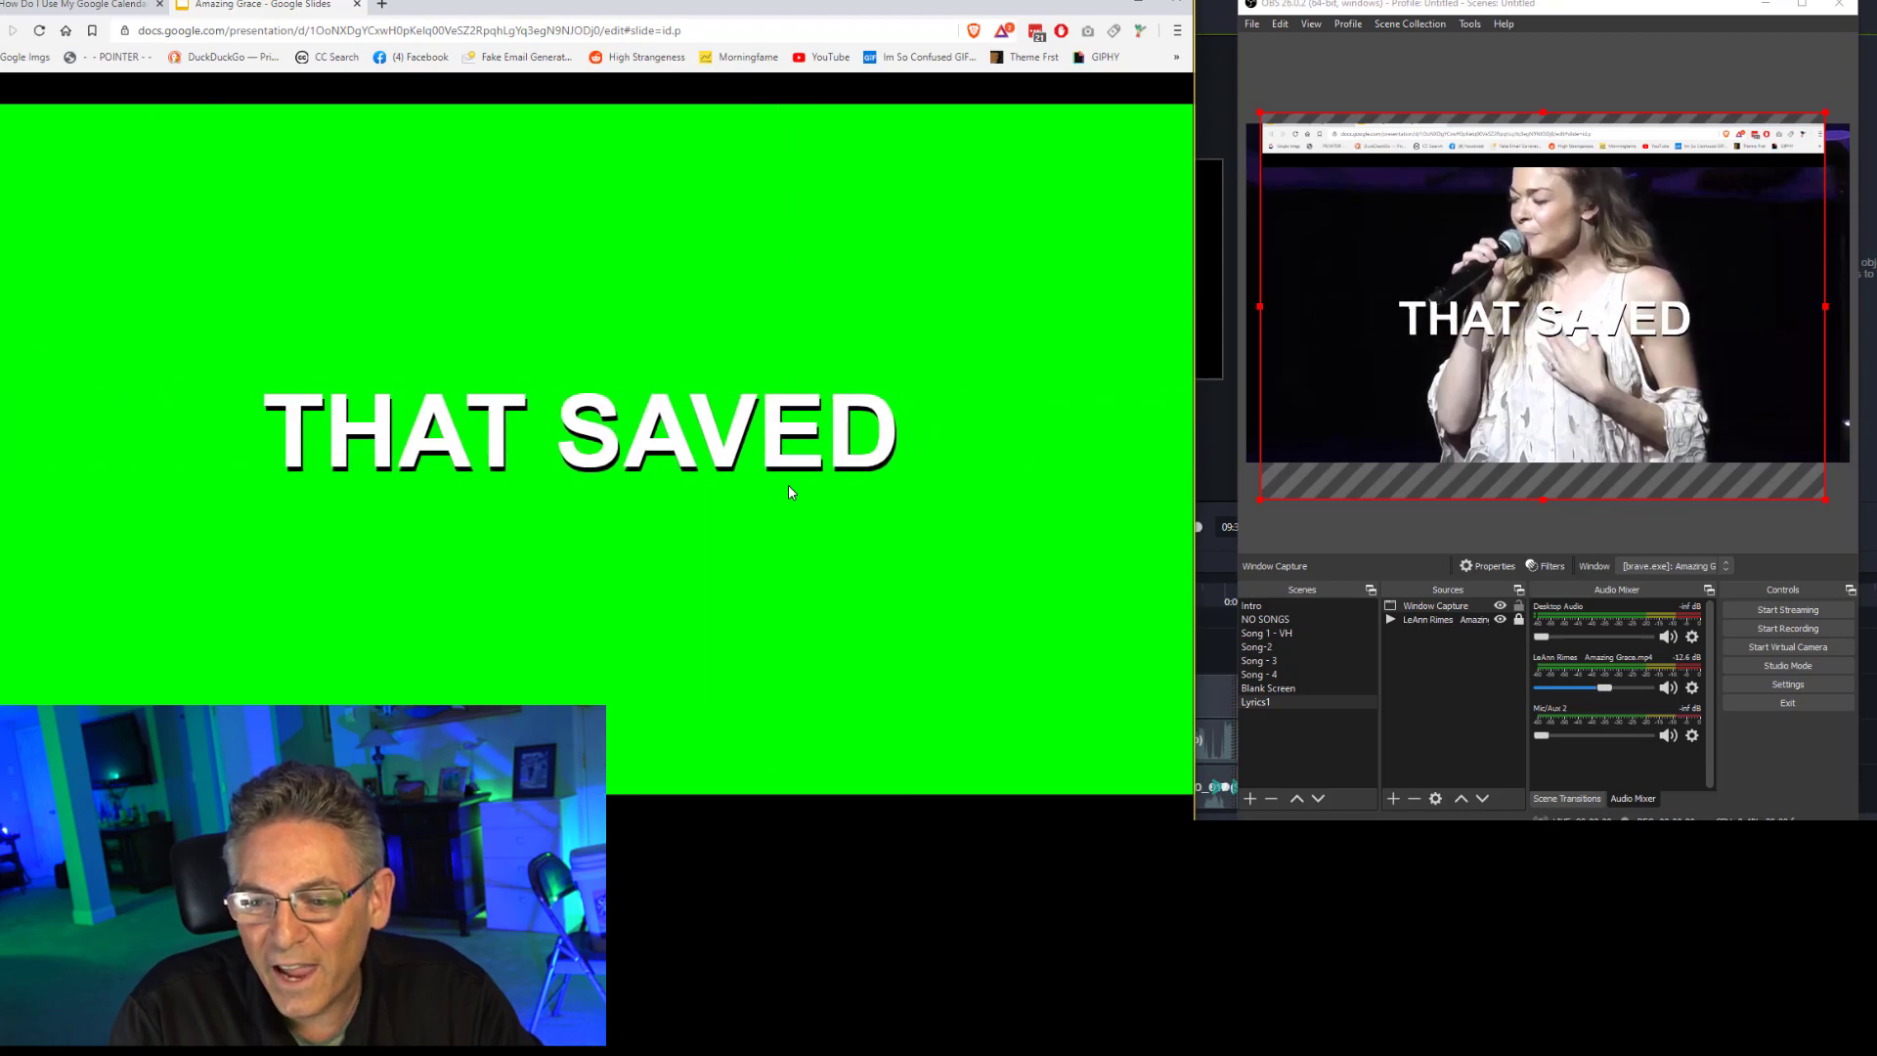
{"action": "key", "text": "Right"}
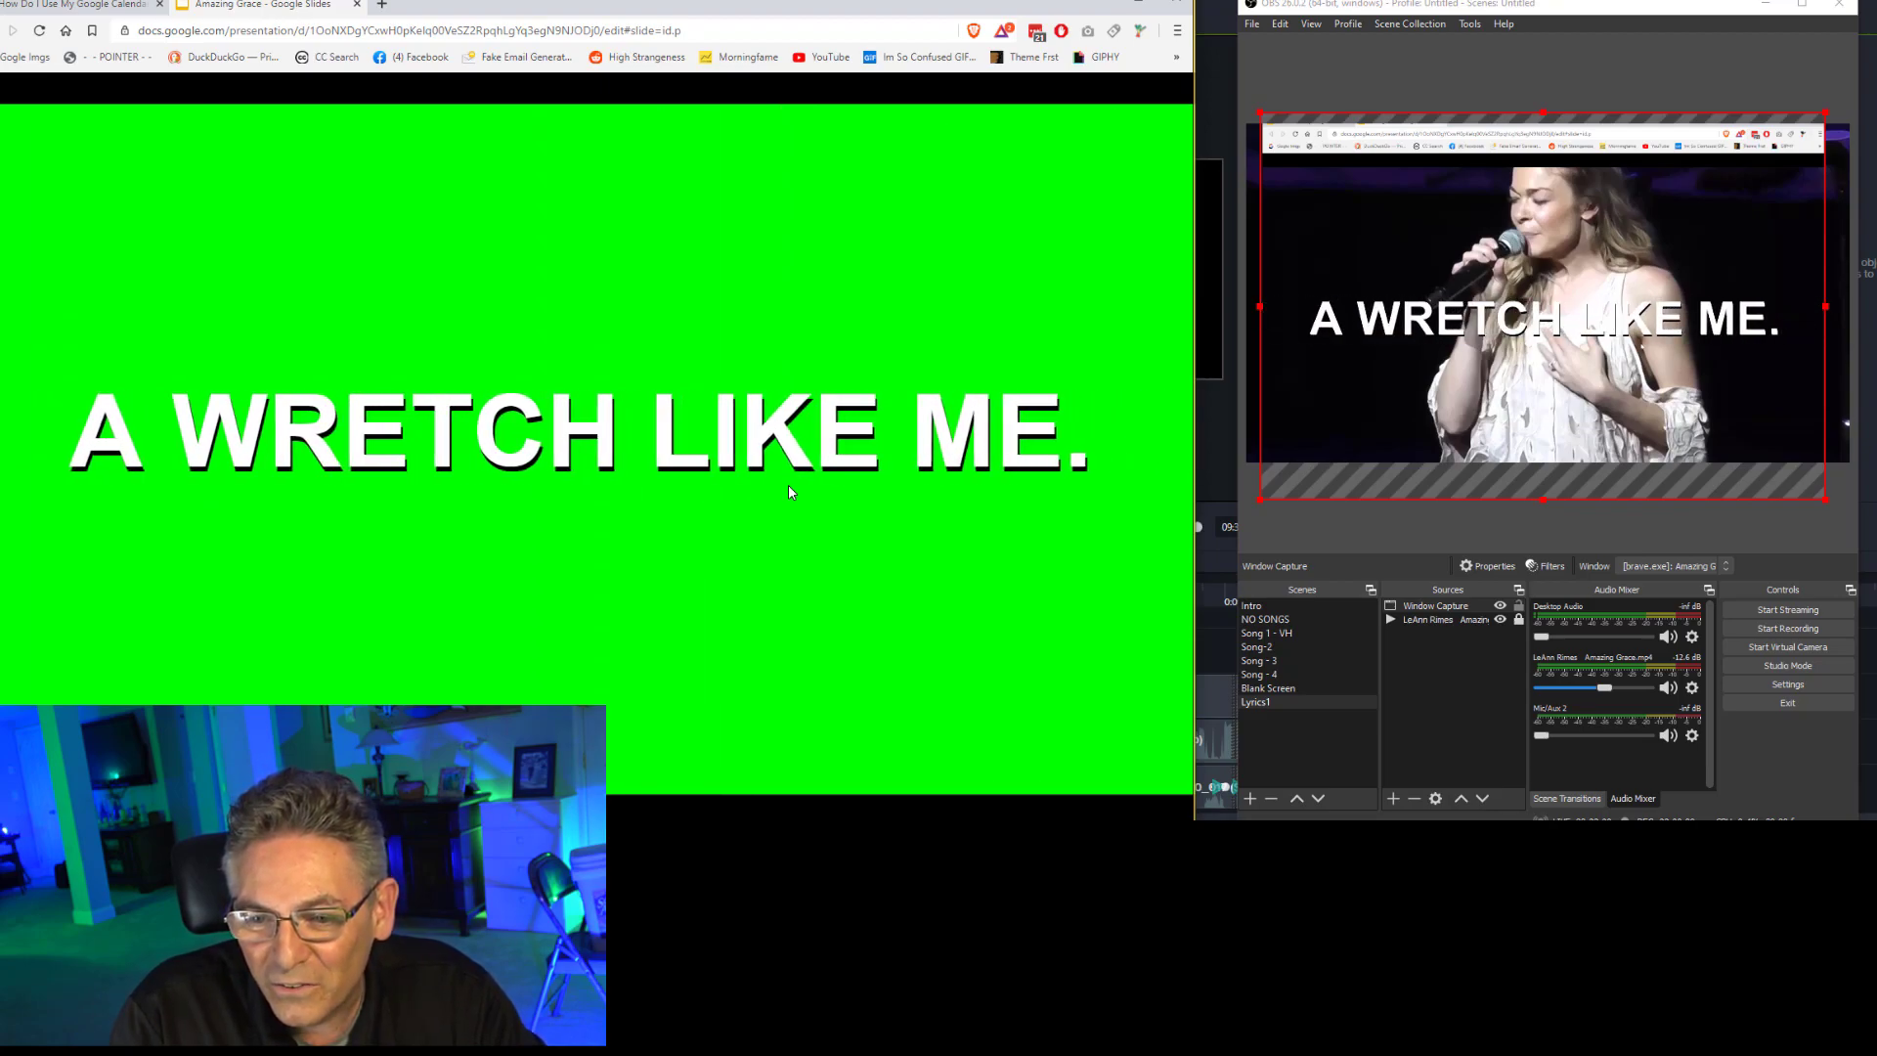
{"action": "key", "text": "Right"}
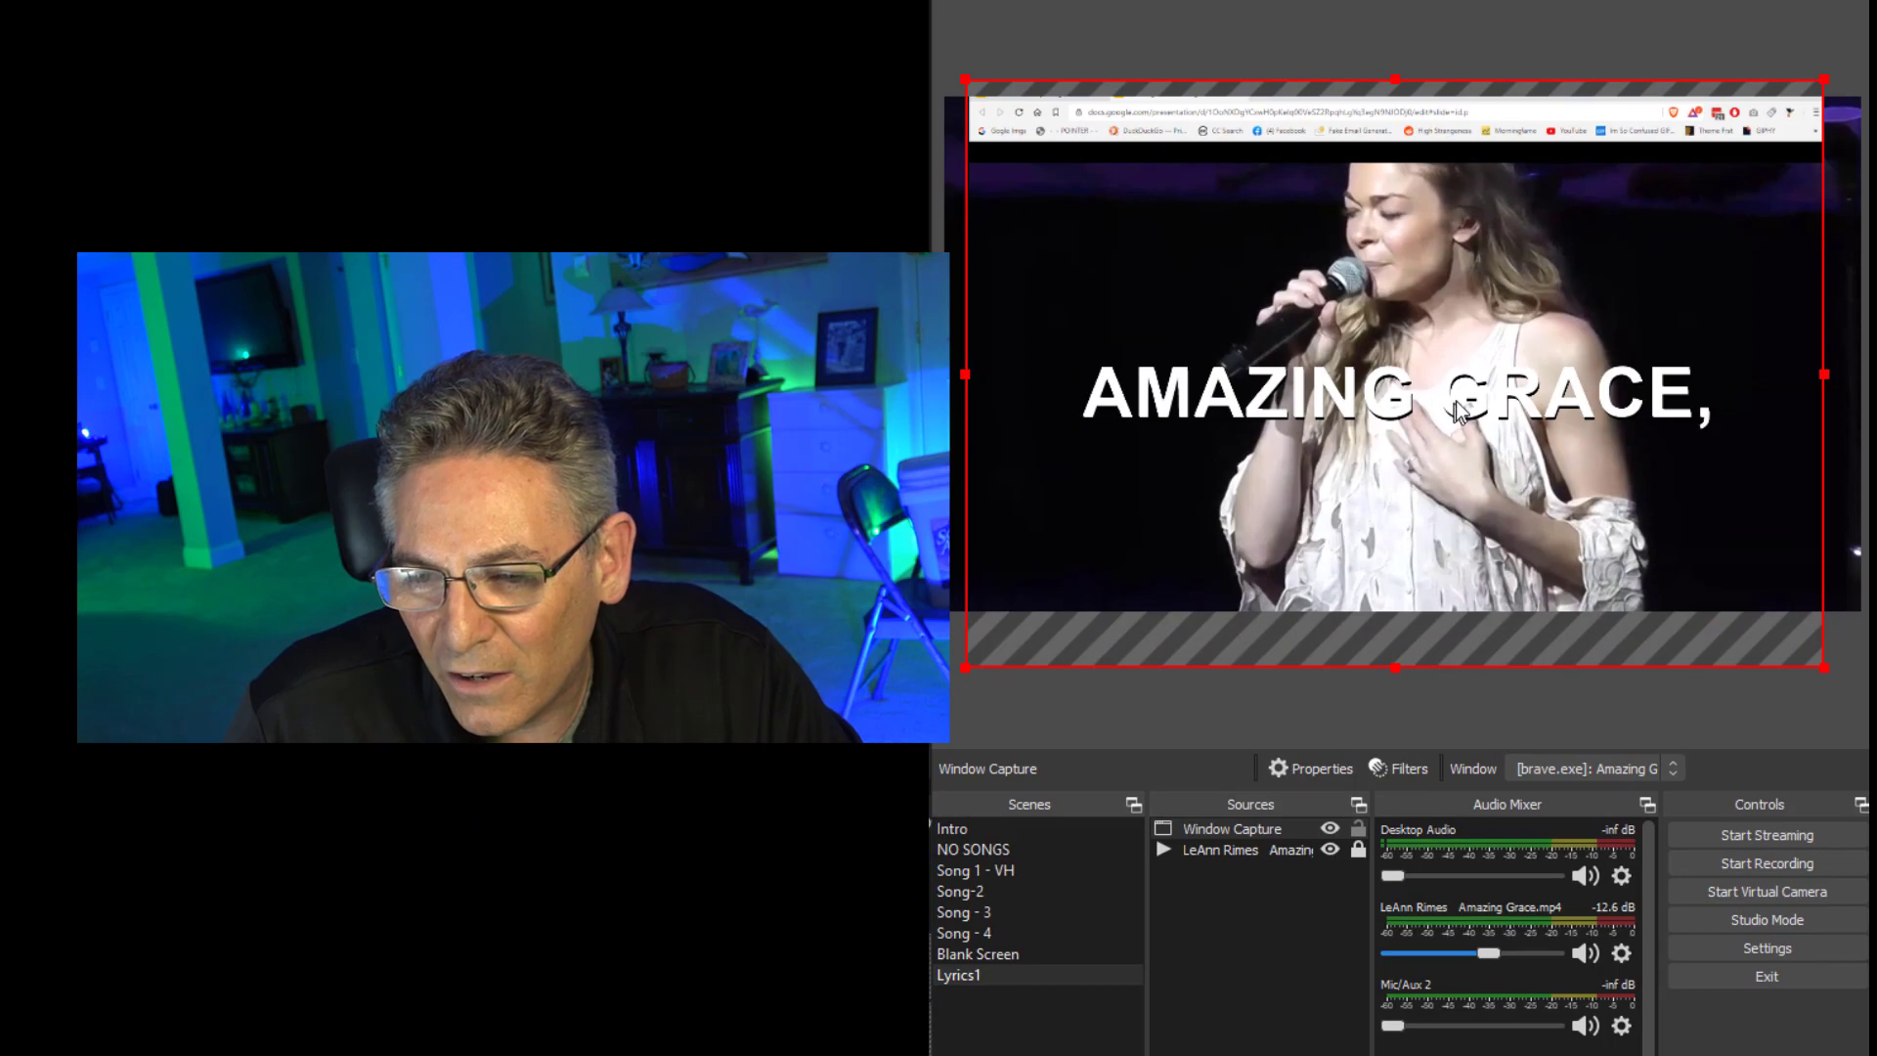
Move the lyric Window Capture down over the lower part of the video and crop the browser header off its upper edge
{"action": "left_click_drag", "start_coordinate": [1458, 409], "coordinate": [1483, 539]}
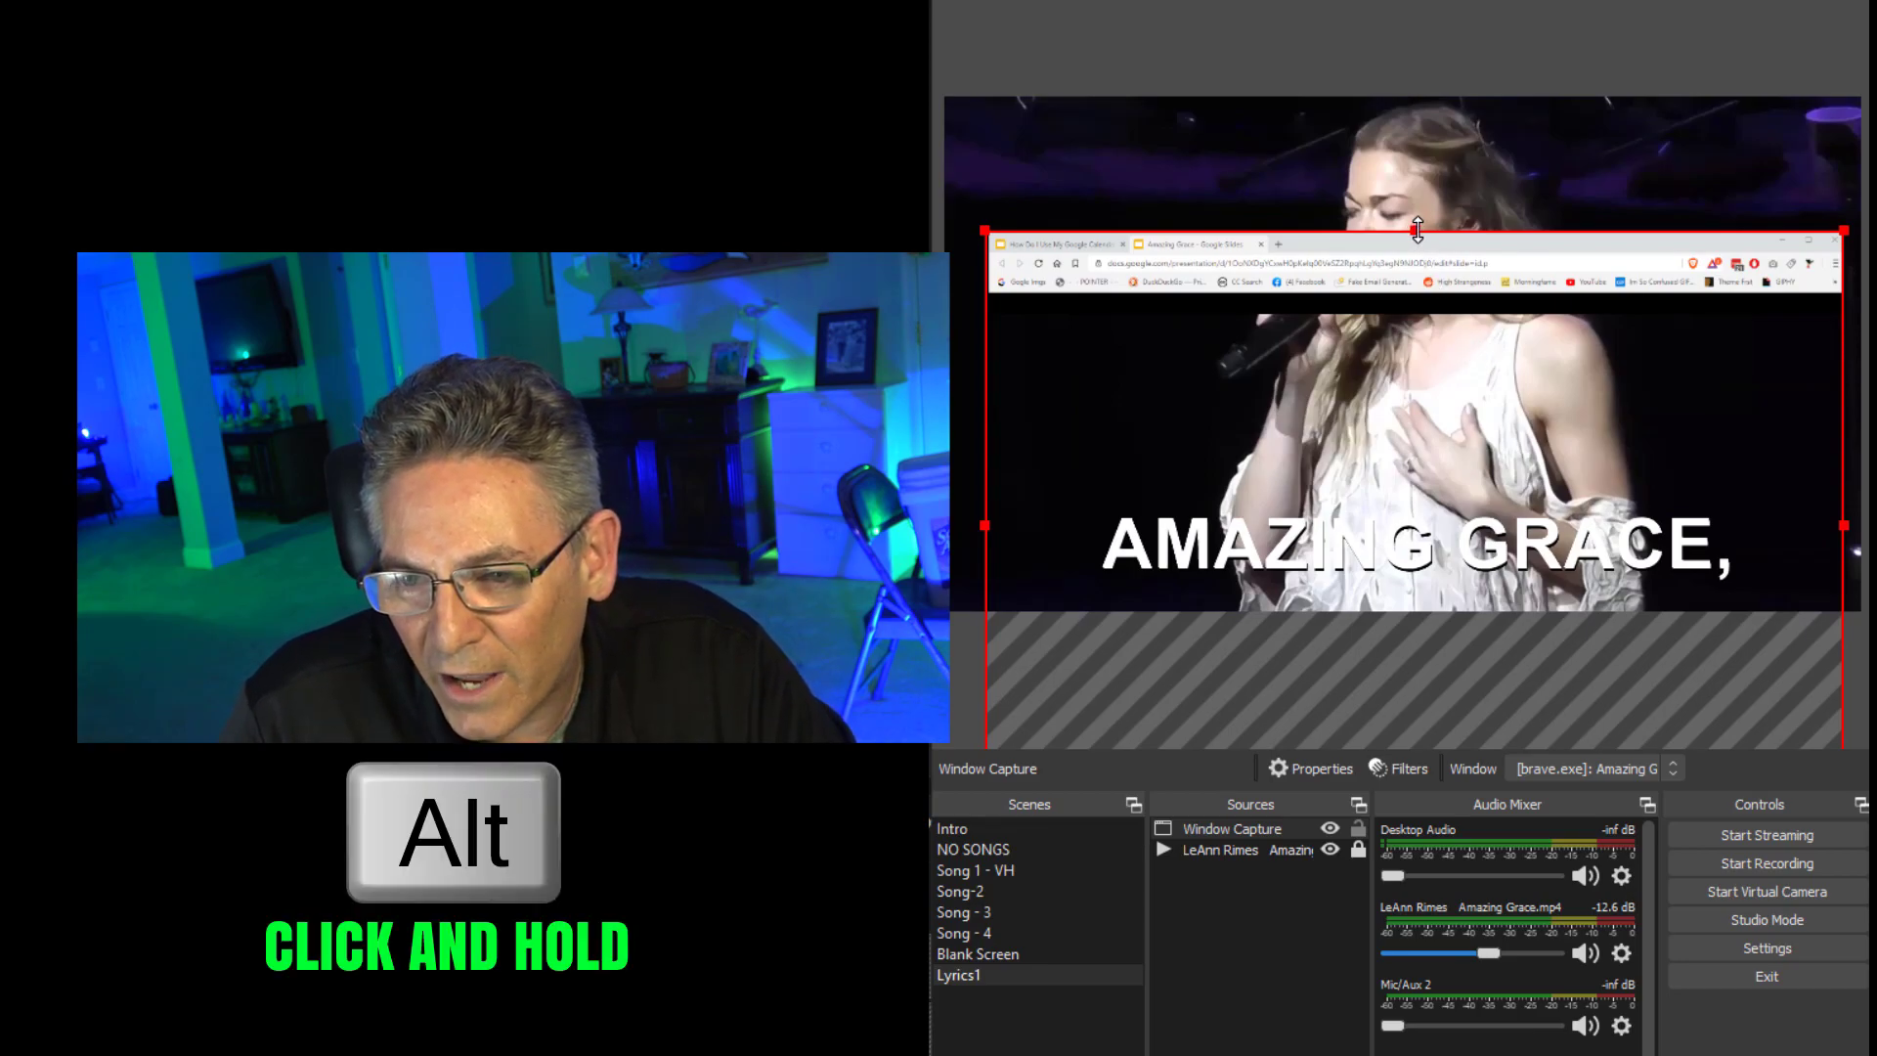
{"action": "left_click_drag", "start_coordinate": [1417, 231], "coordinate": [1434, 472]}
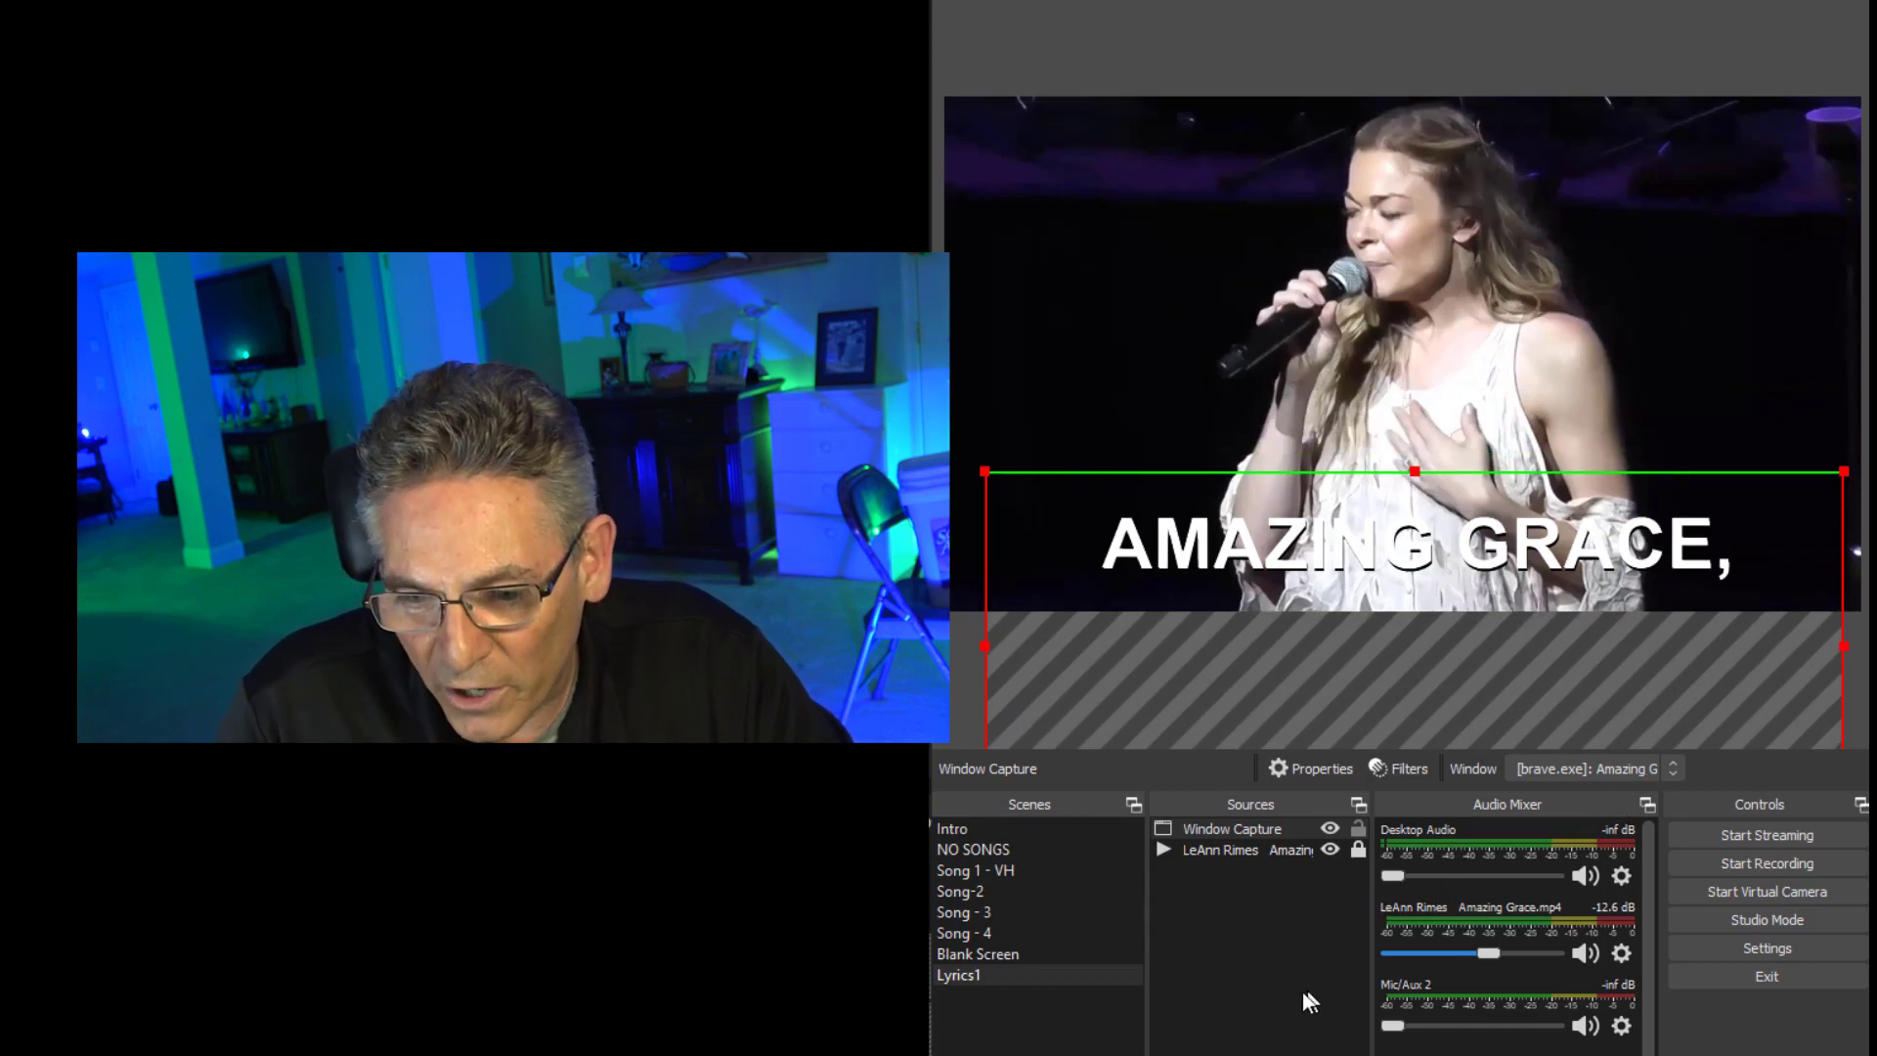
Add a Color Source named "black" to the Lyrics1 scene with the color #000000, keeping the default size
{"action": "left_click", "coordinate": [1164, 1051]}
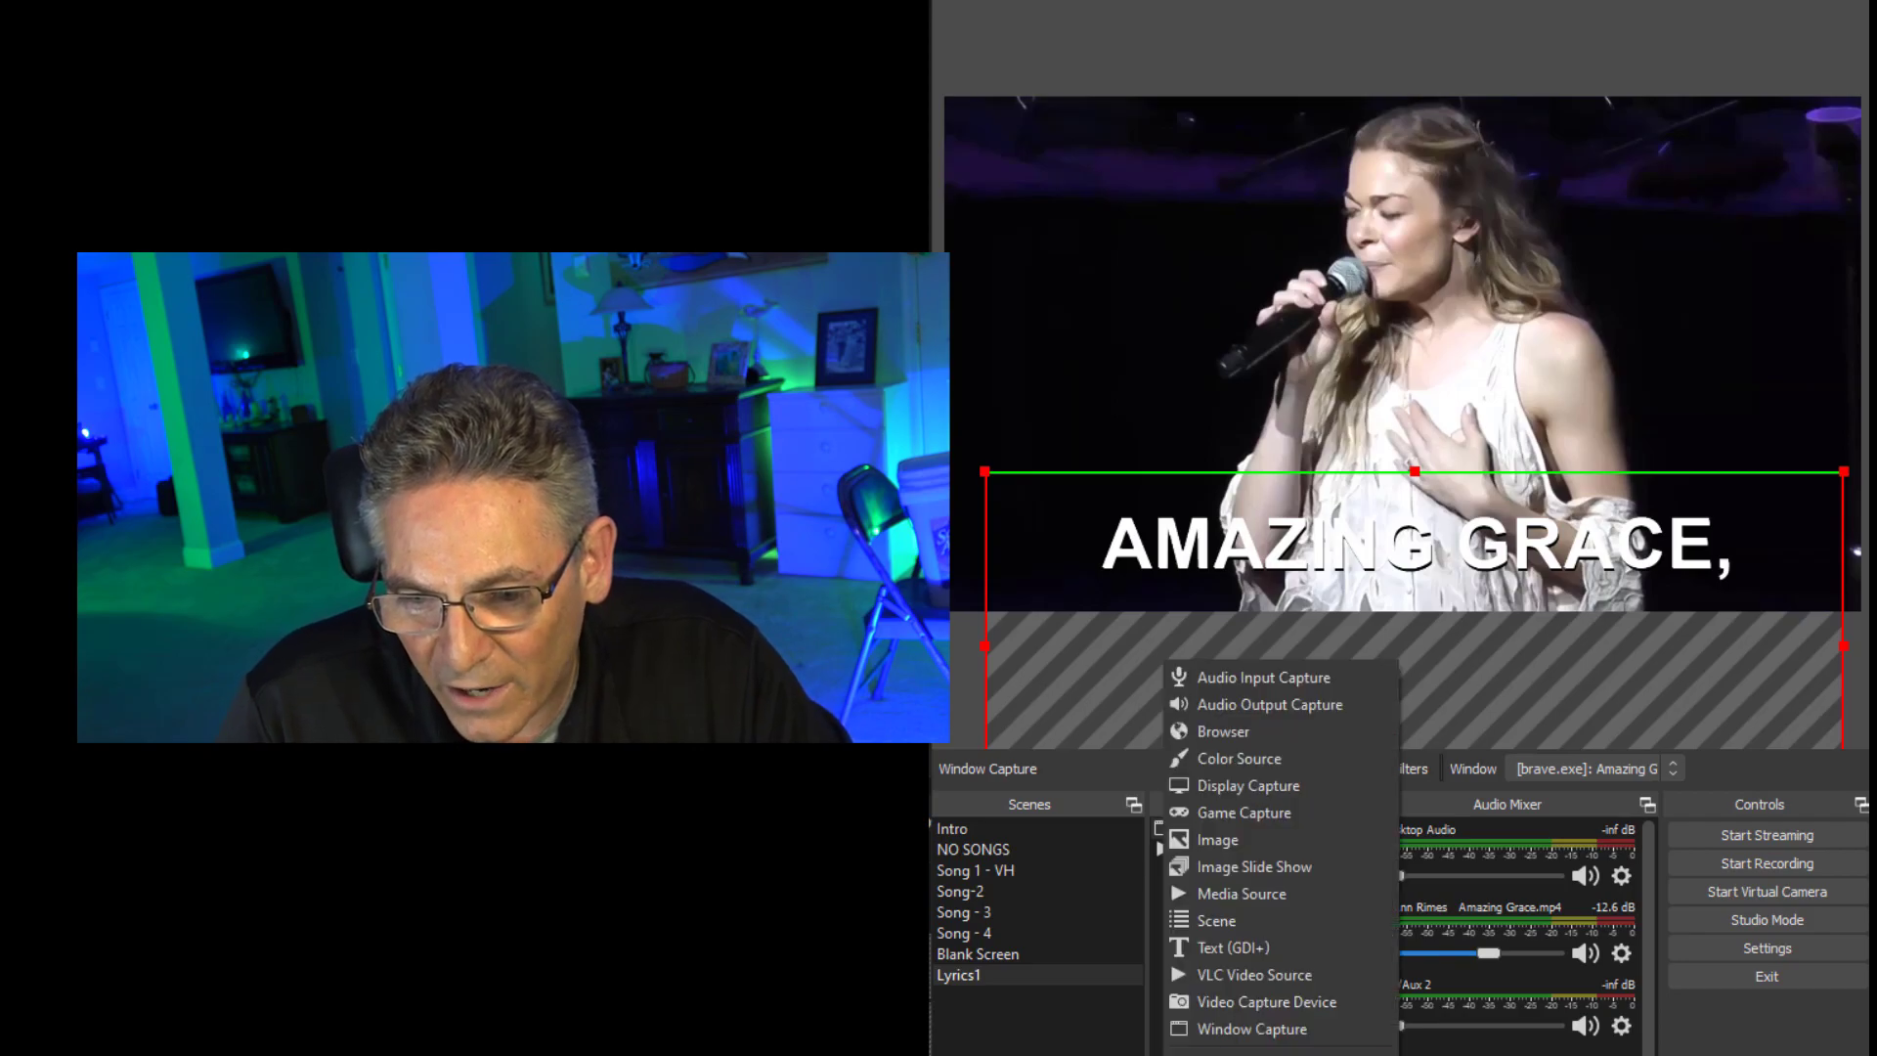
{"action": "left_click", "coordinate": [1239, 758]}
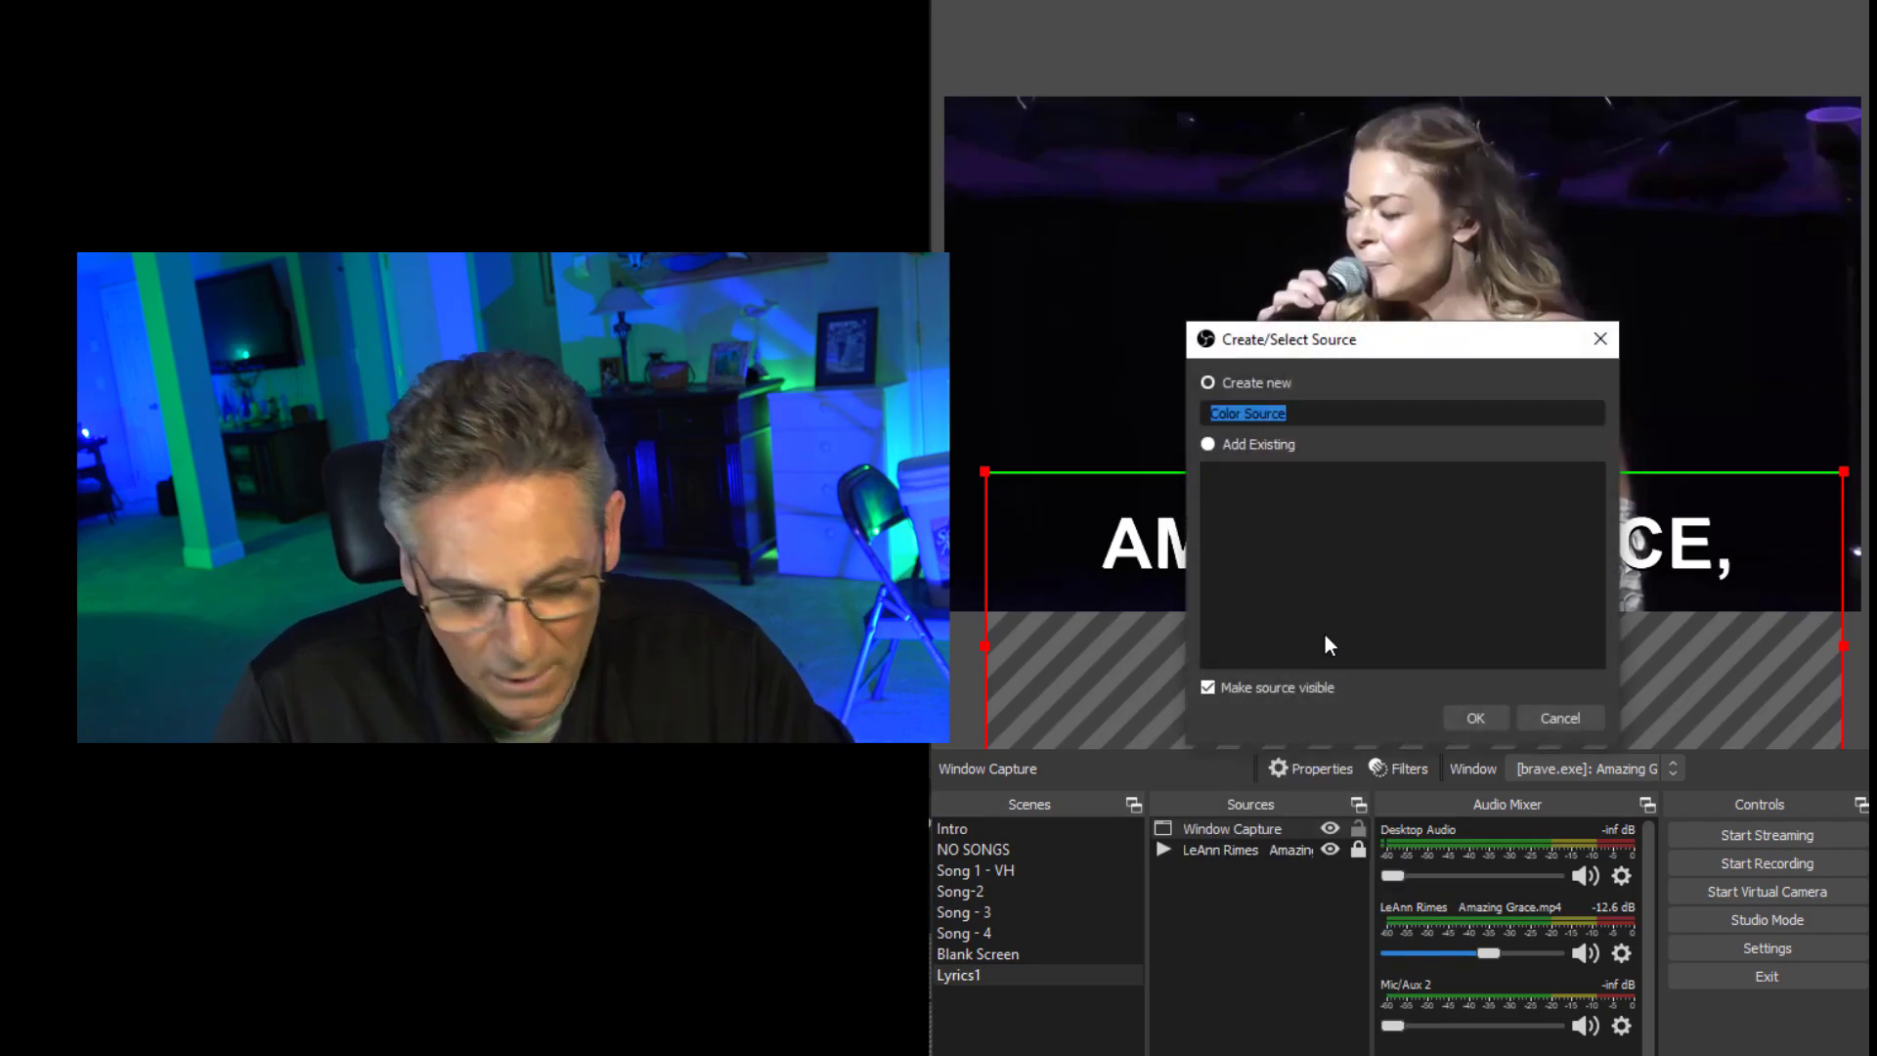
{"action": "type", "text": "black"}
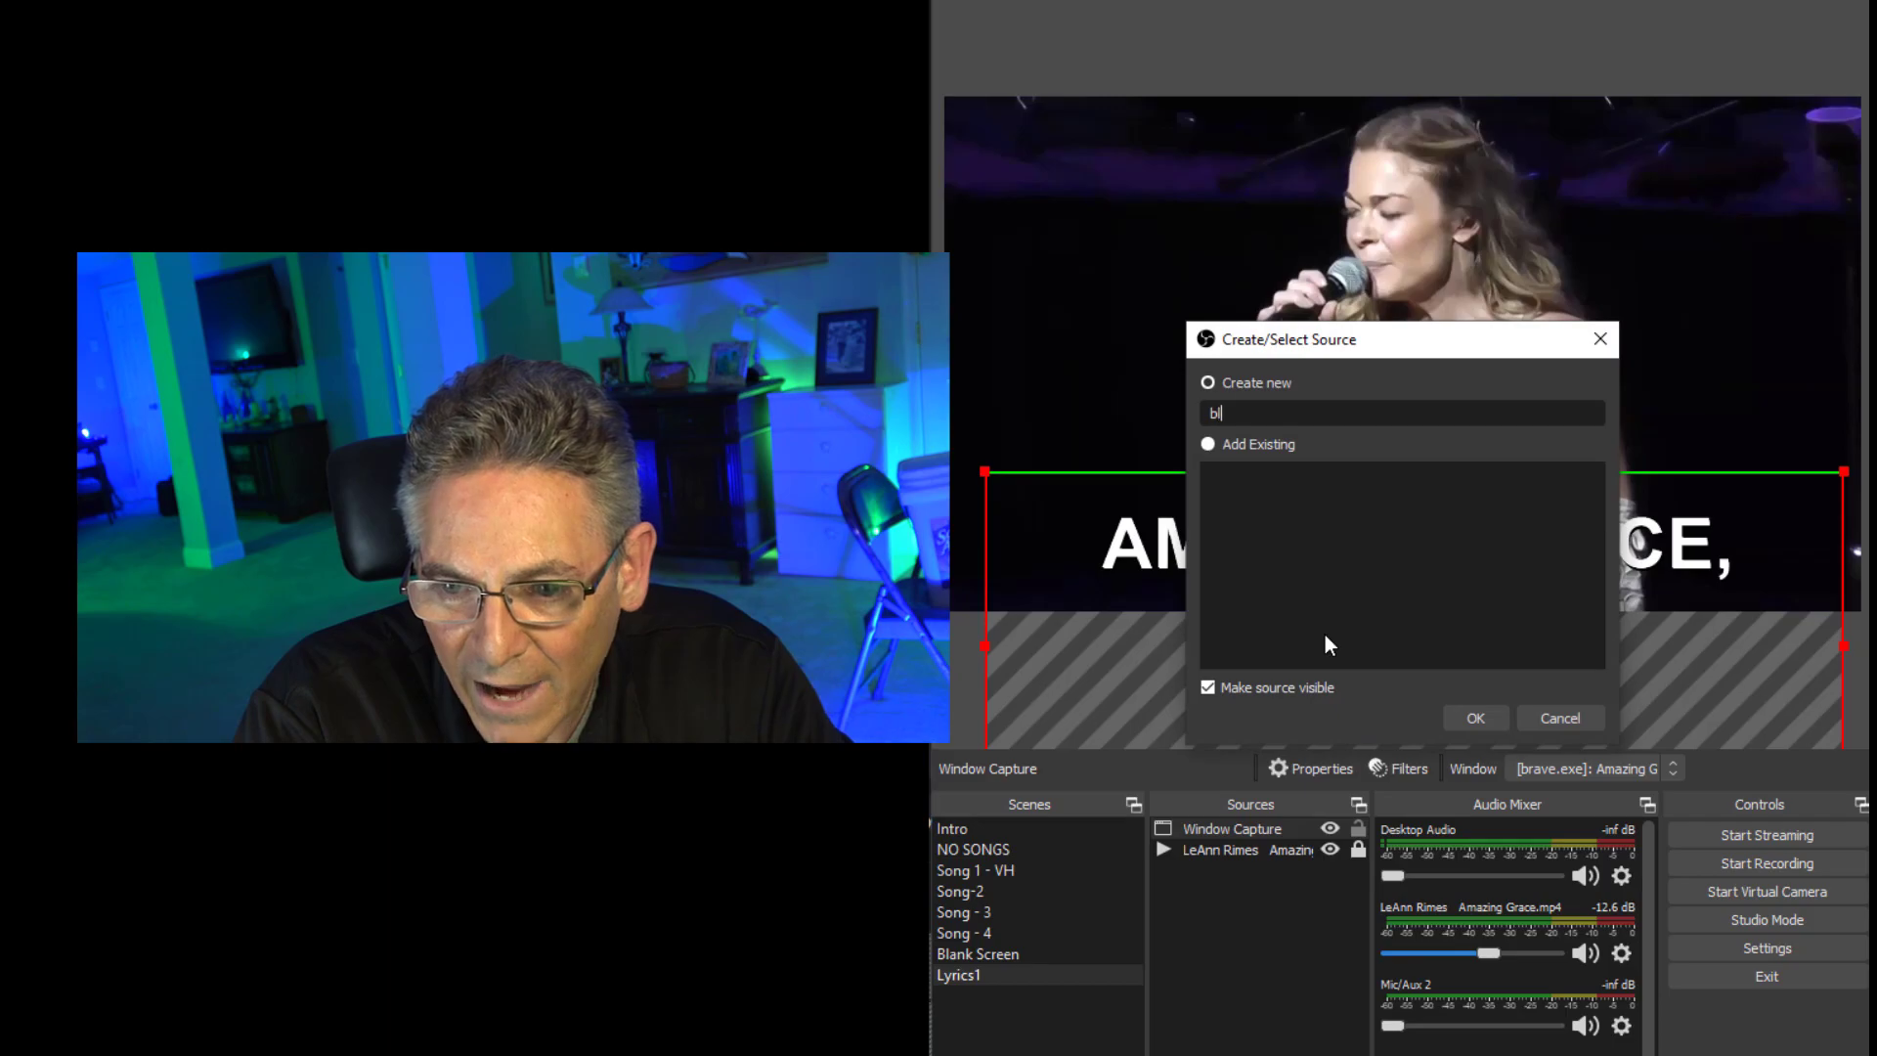
{"action": "left_click", "coordinate": [1473, 718]}
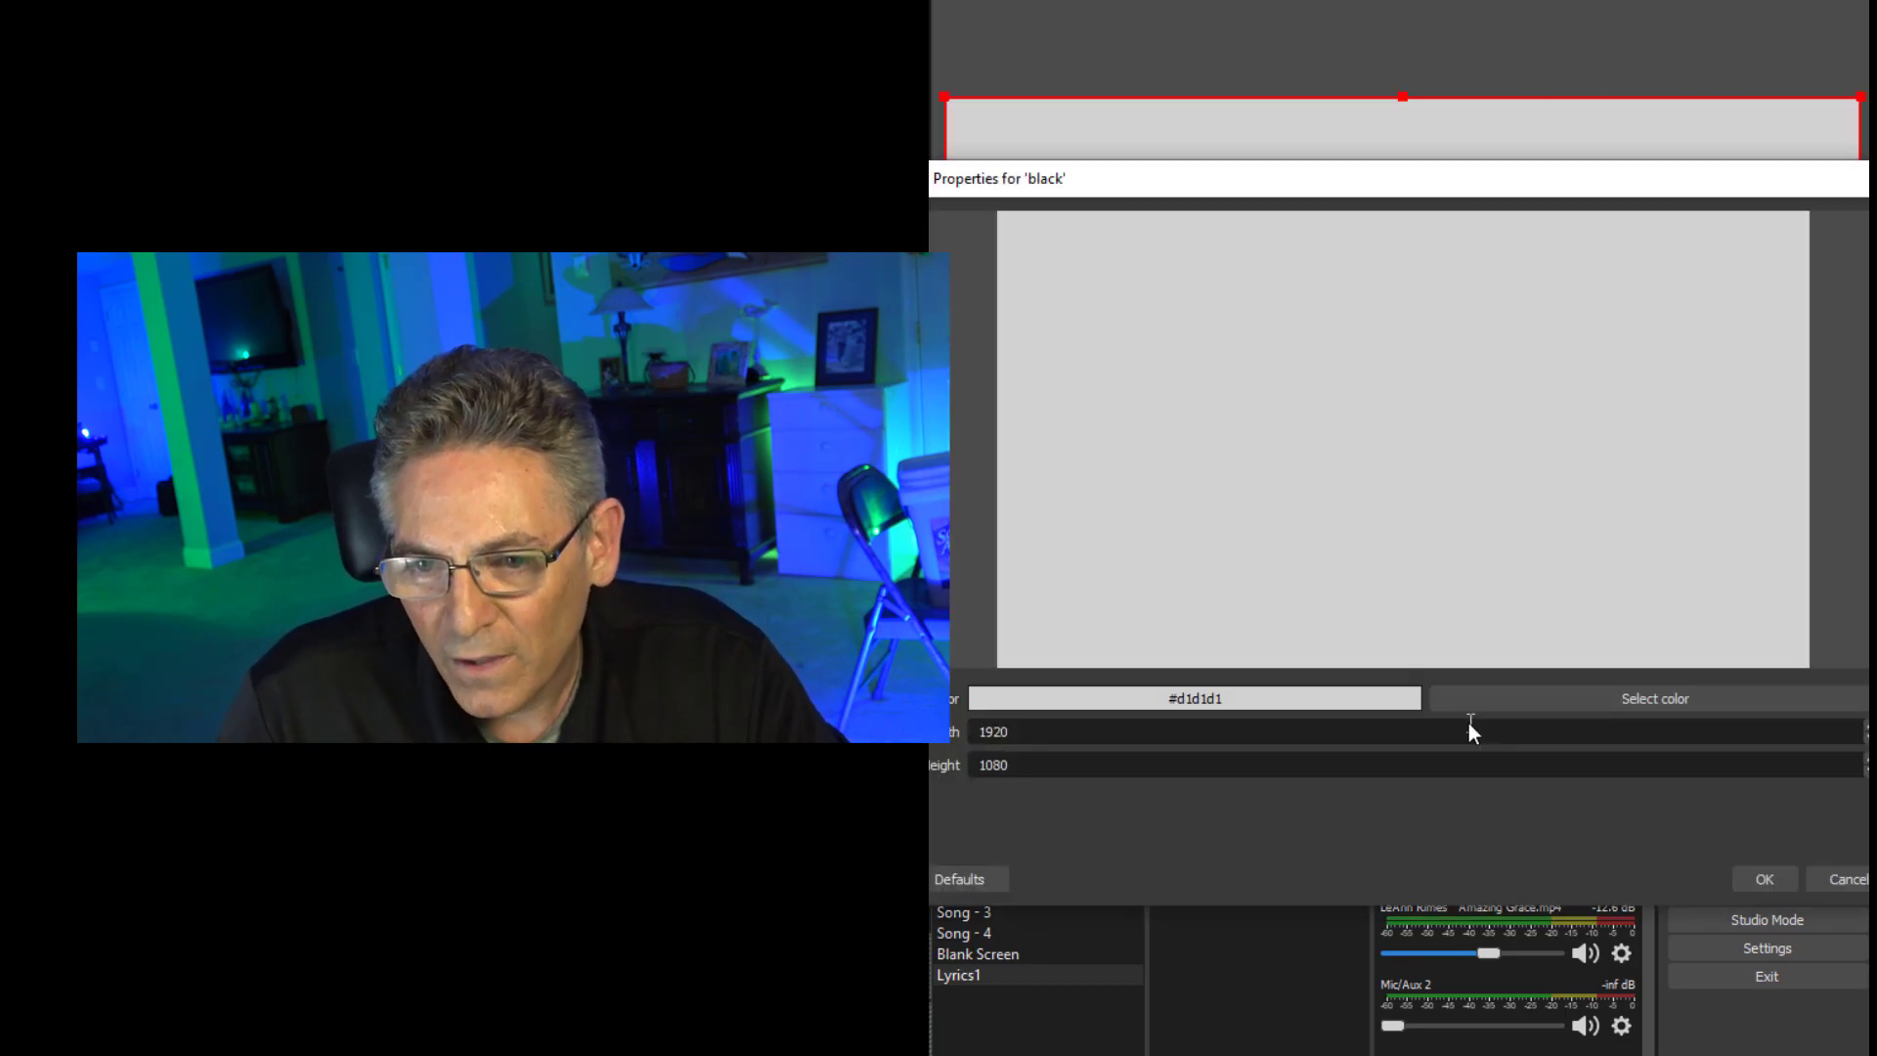
{"action": "left_click", "coordinate": [1611, 696]}
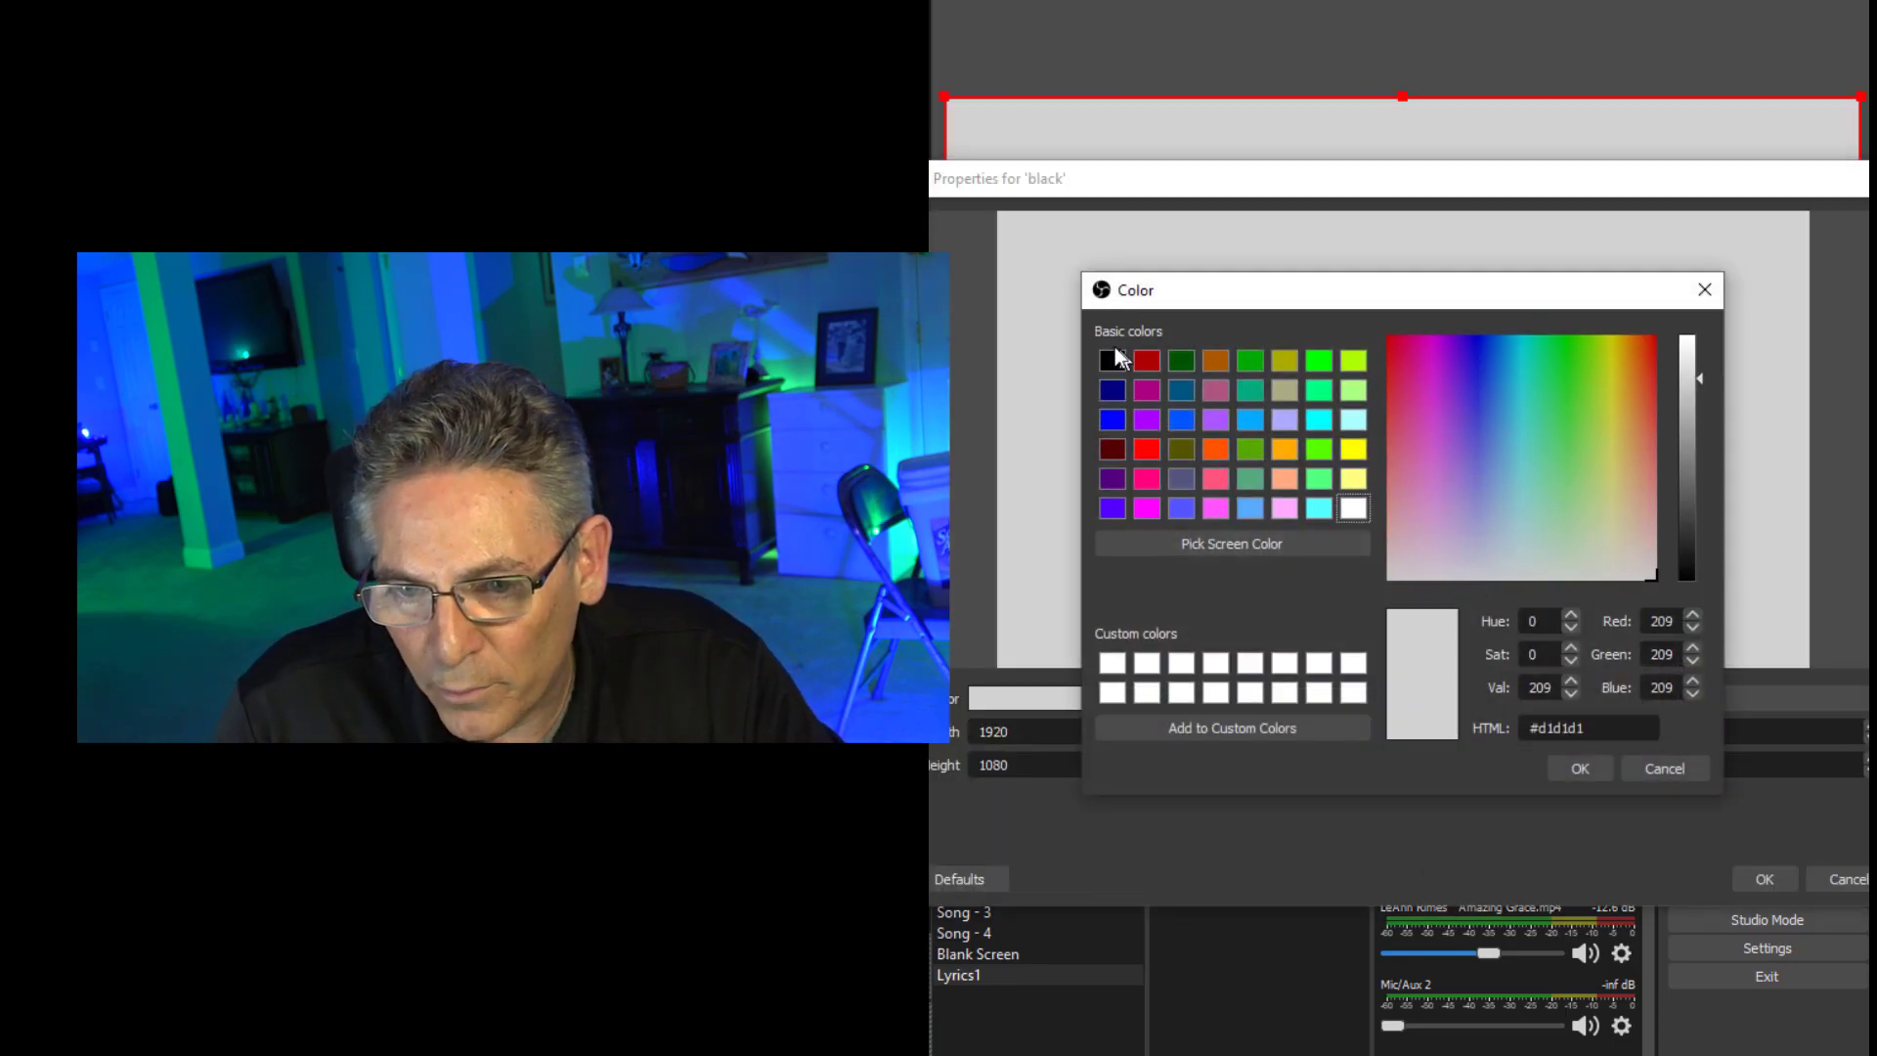
{"action": "left_click", "coordinate": [1112, 361]}
{"action": "left_click", "coordinate": [1579, 769]}
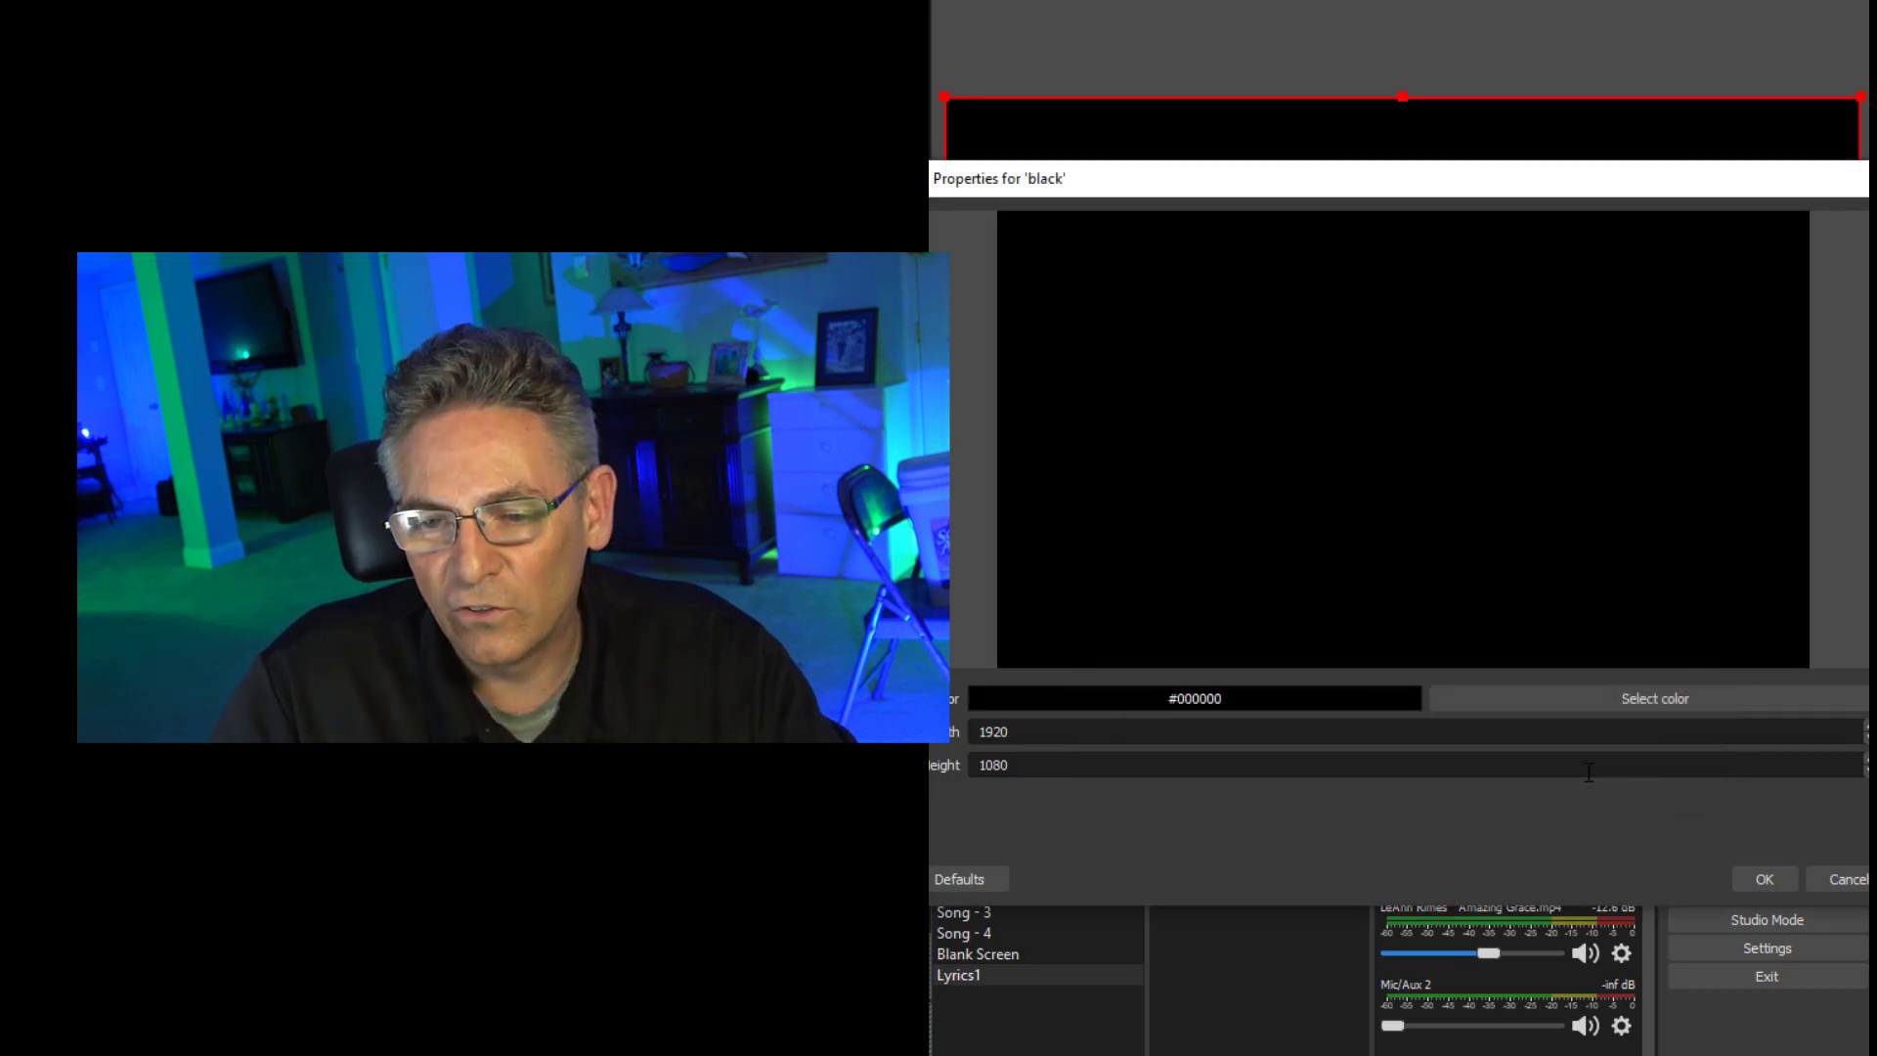
{"action": "key", "text": "Return"}
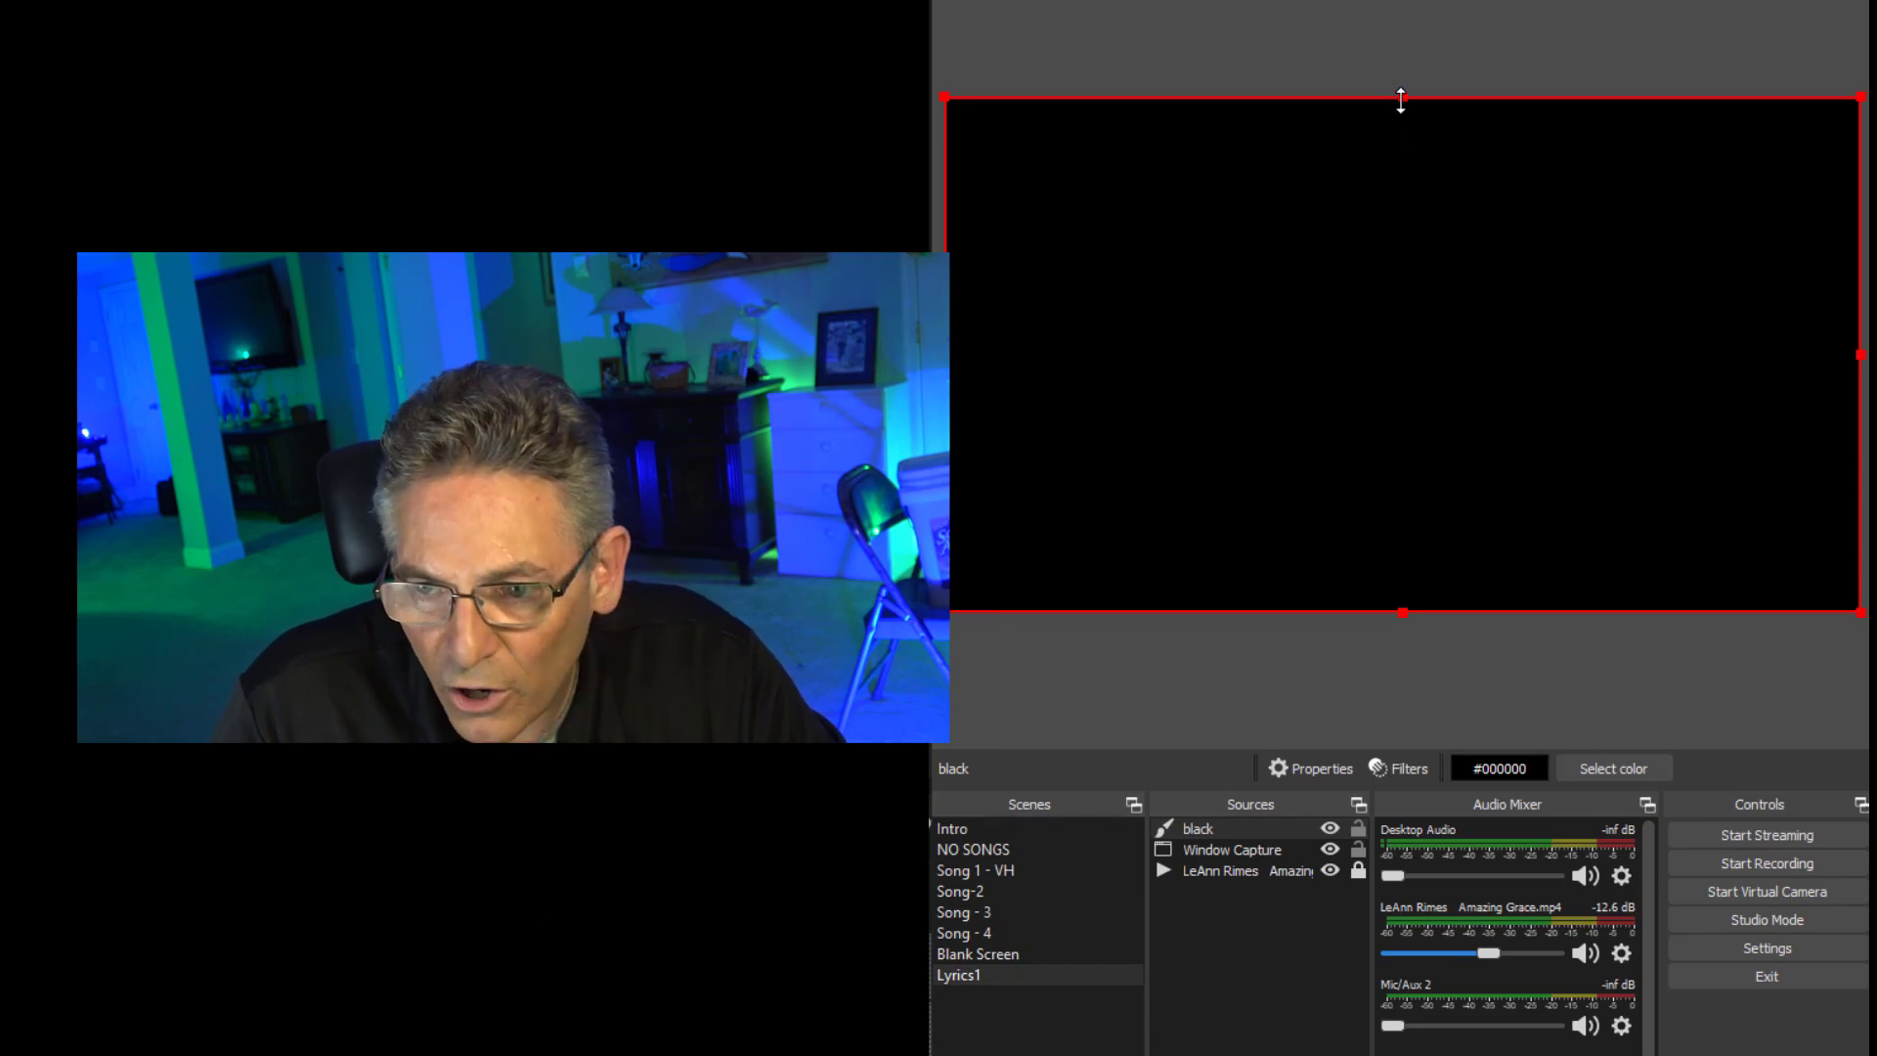
Crop the black source to a strip behind the lyrics and place it between Window Capture and the video in the source order
{"action": "left_click_drag", "start_coordinate": [1400, 100], "coordinate": [1436, 479]}
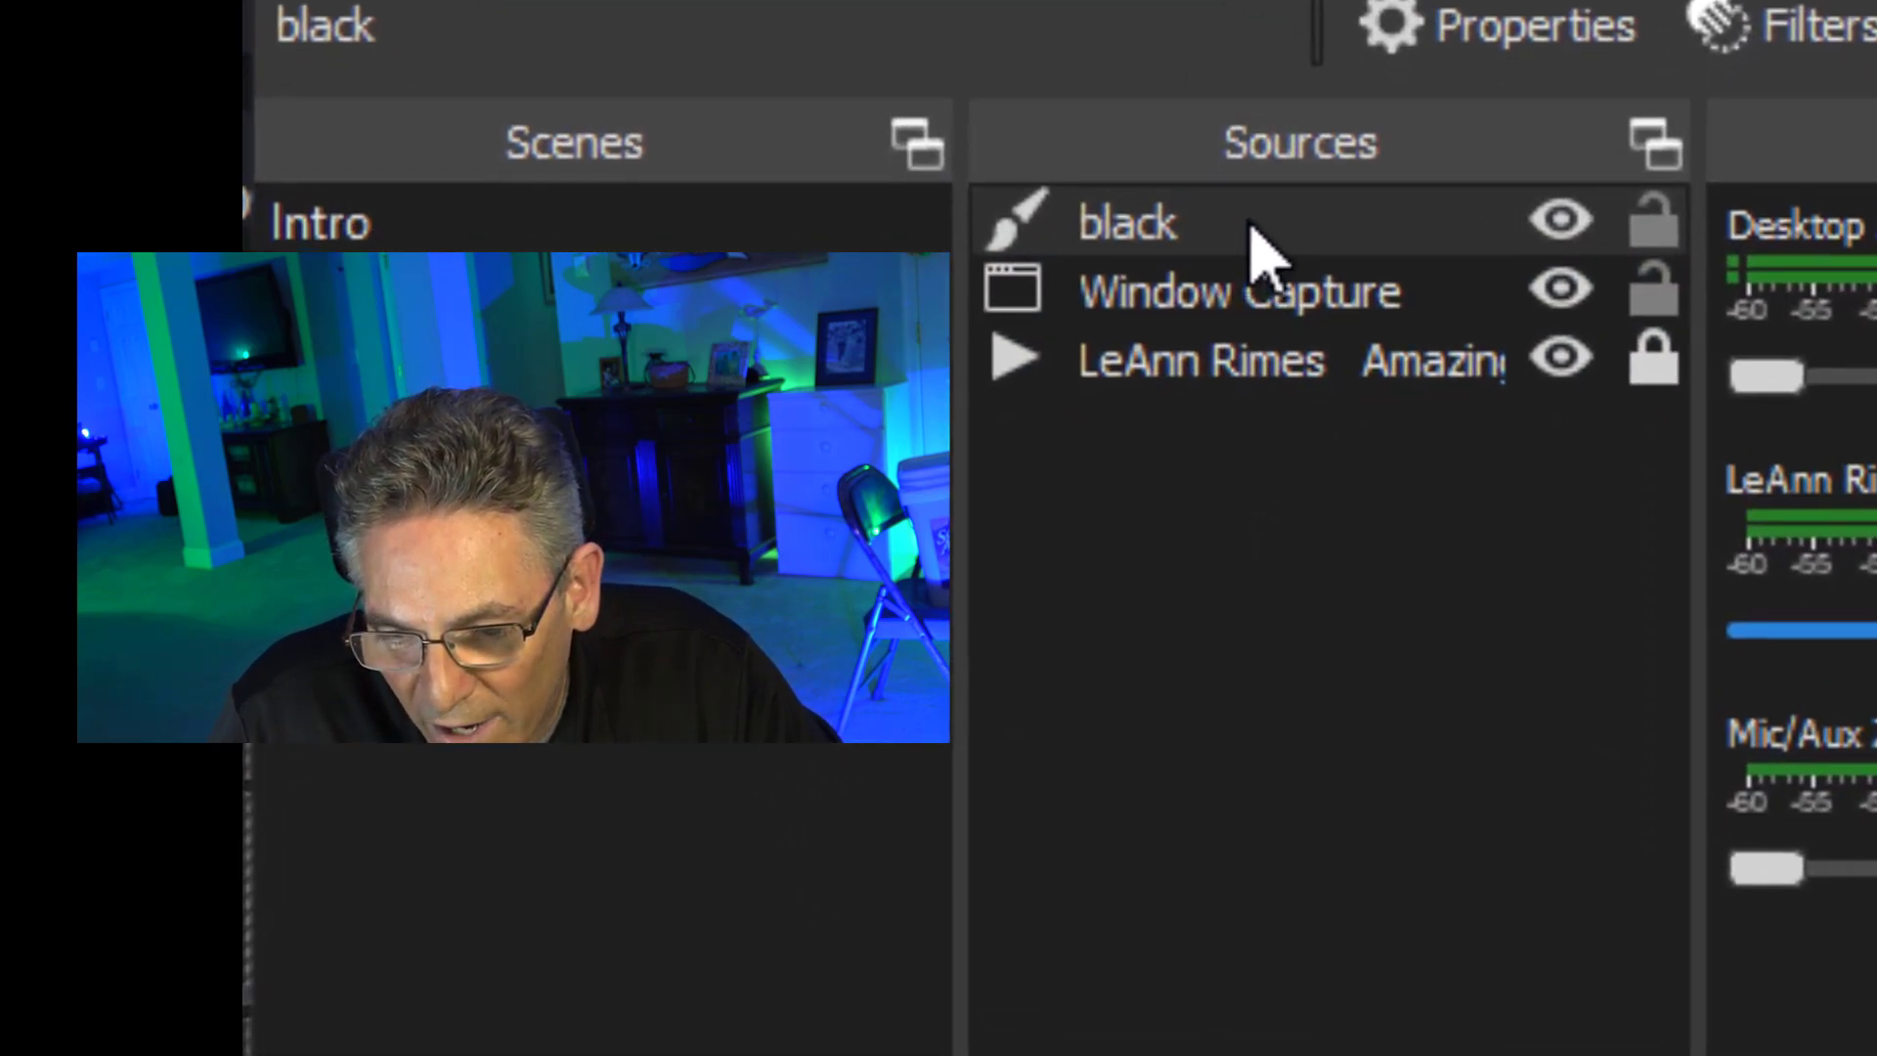
{"action": "left_click", "coordinate": [1235, 829]}
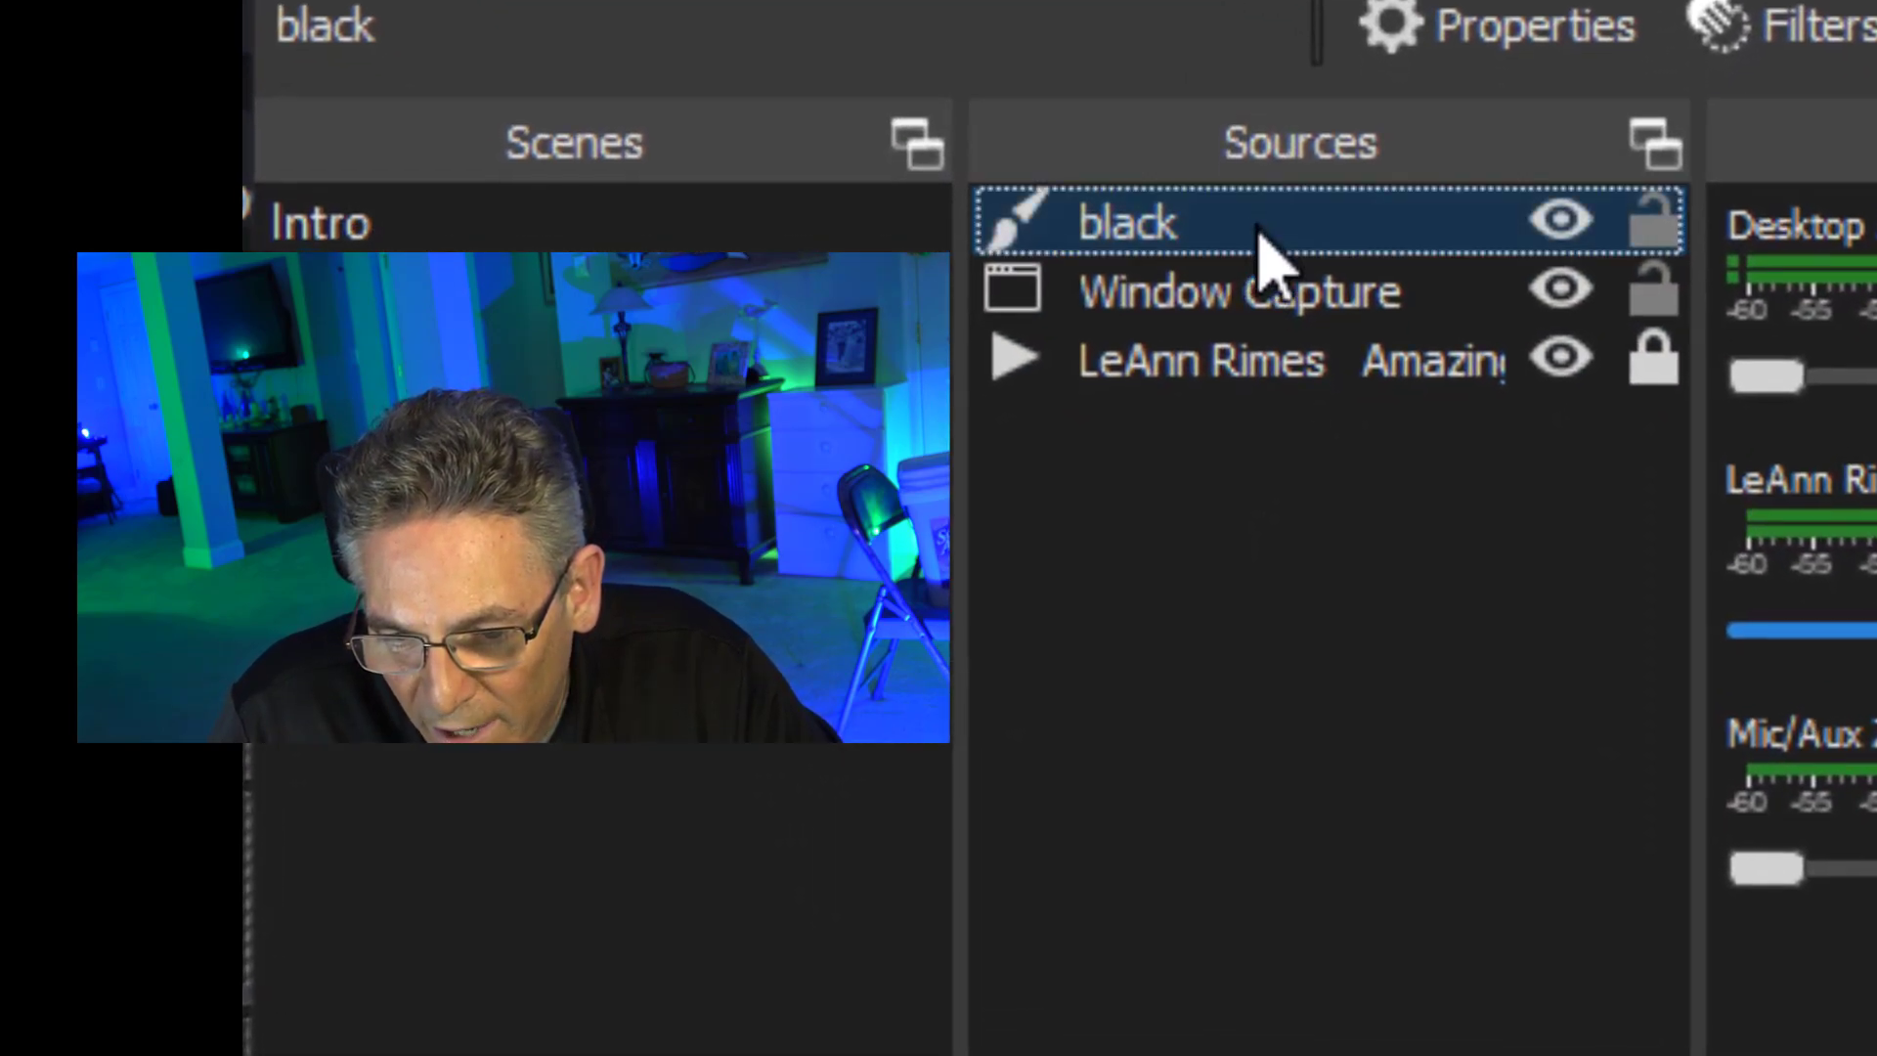
{"action": "left_click_drag", "start_coordinate": [1258, 258], "coordinate": [1280, 332]}
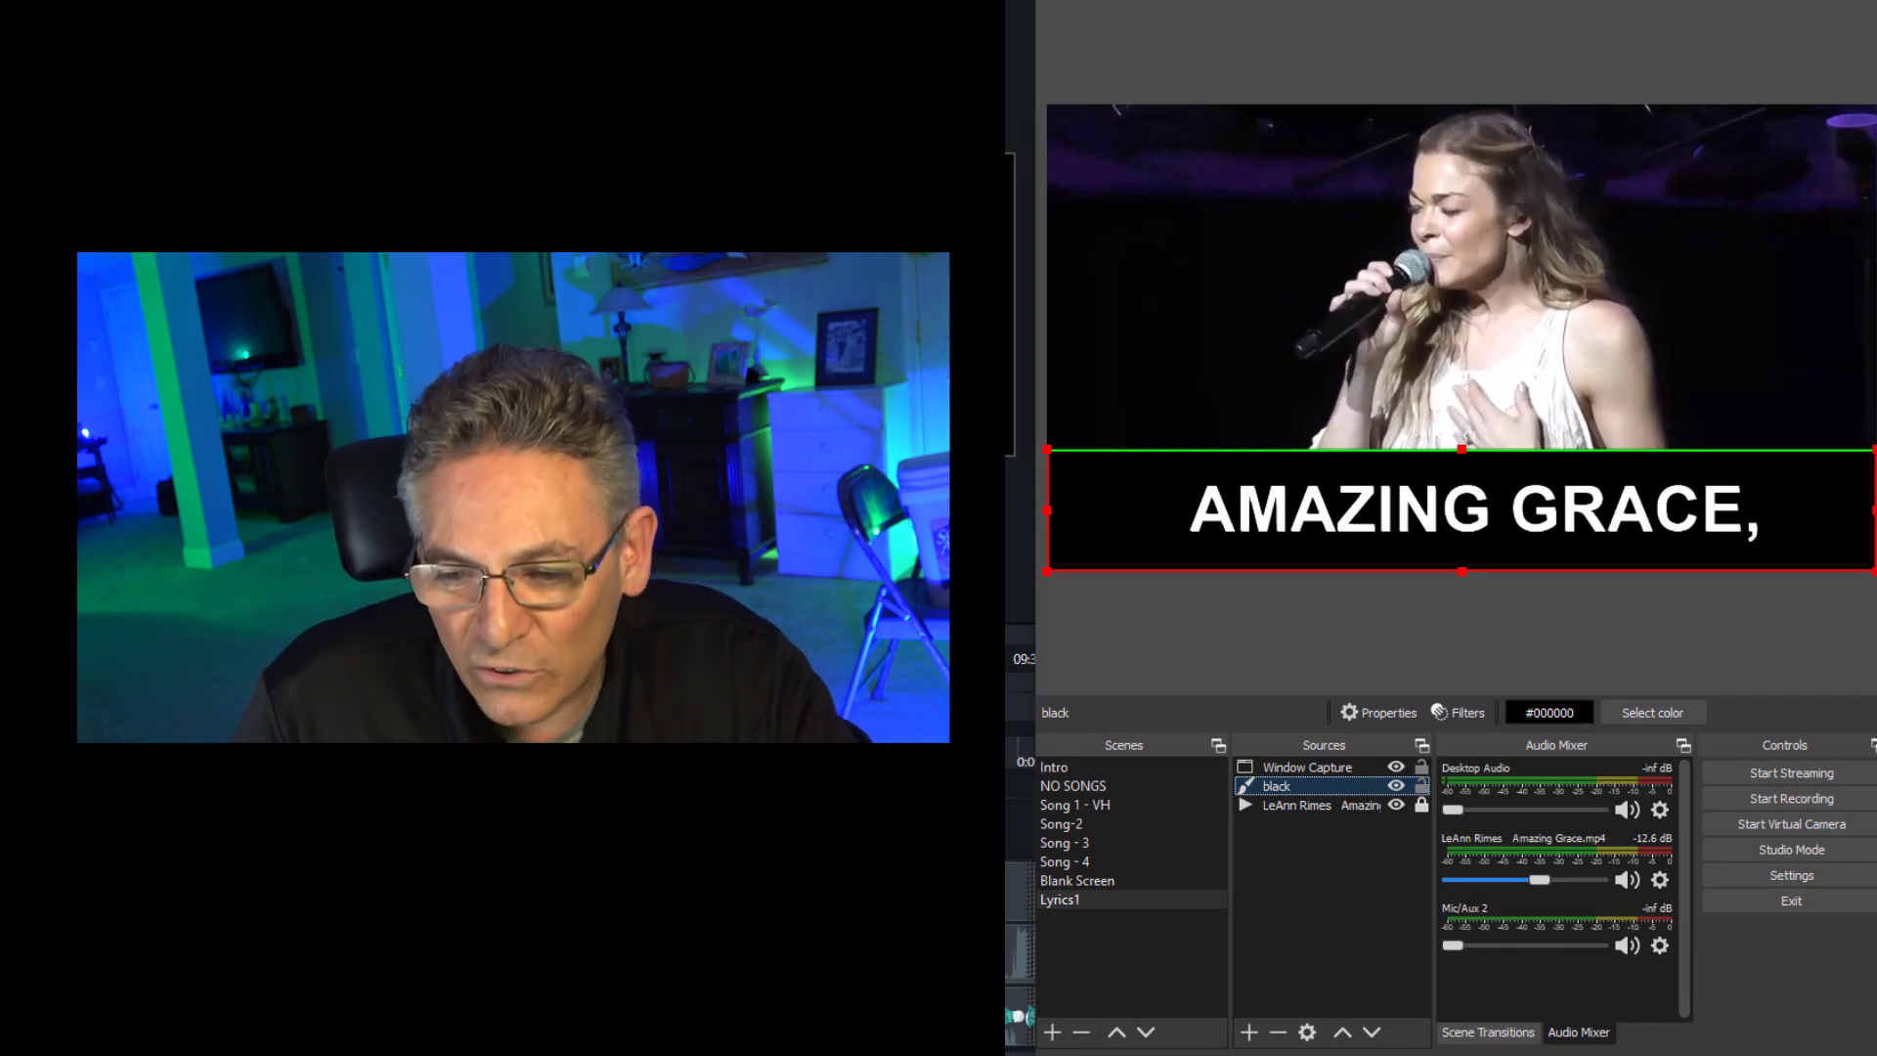
Add a Color Correction filter with the default name to the black source, lower its opacity to about half, and deselect the sources
{"action": "right_click", "coordinate": [1292, 784]}
{"action": "left_click", "coordinate": [1325, 745]}
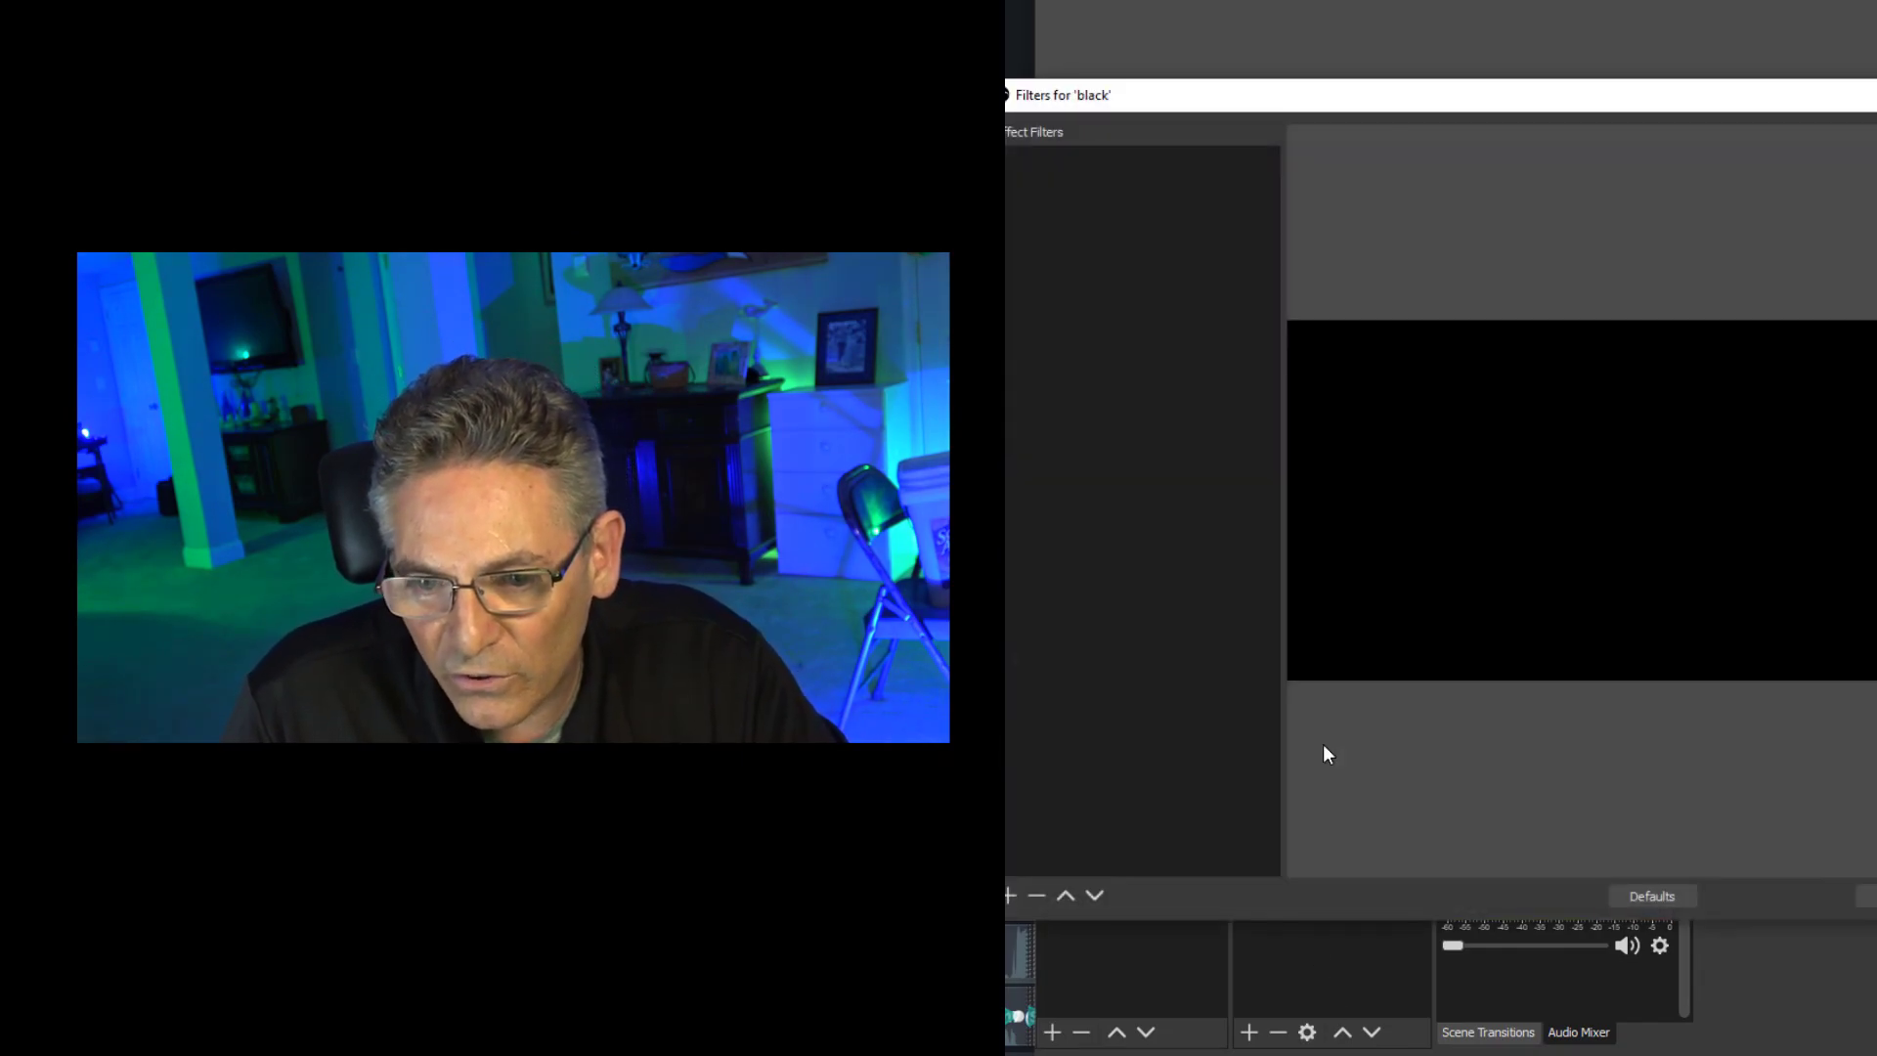
{"action": "left_click", "coordinate": [1010, 895]}
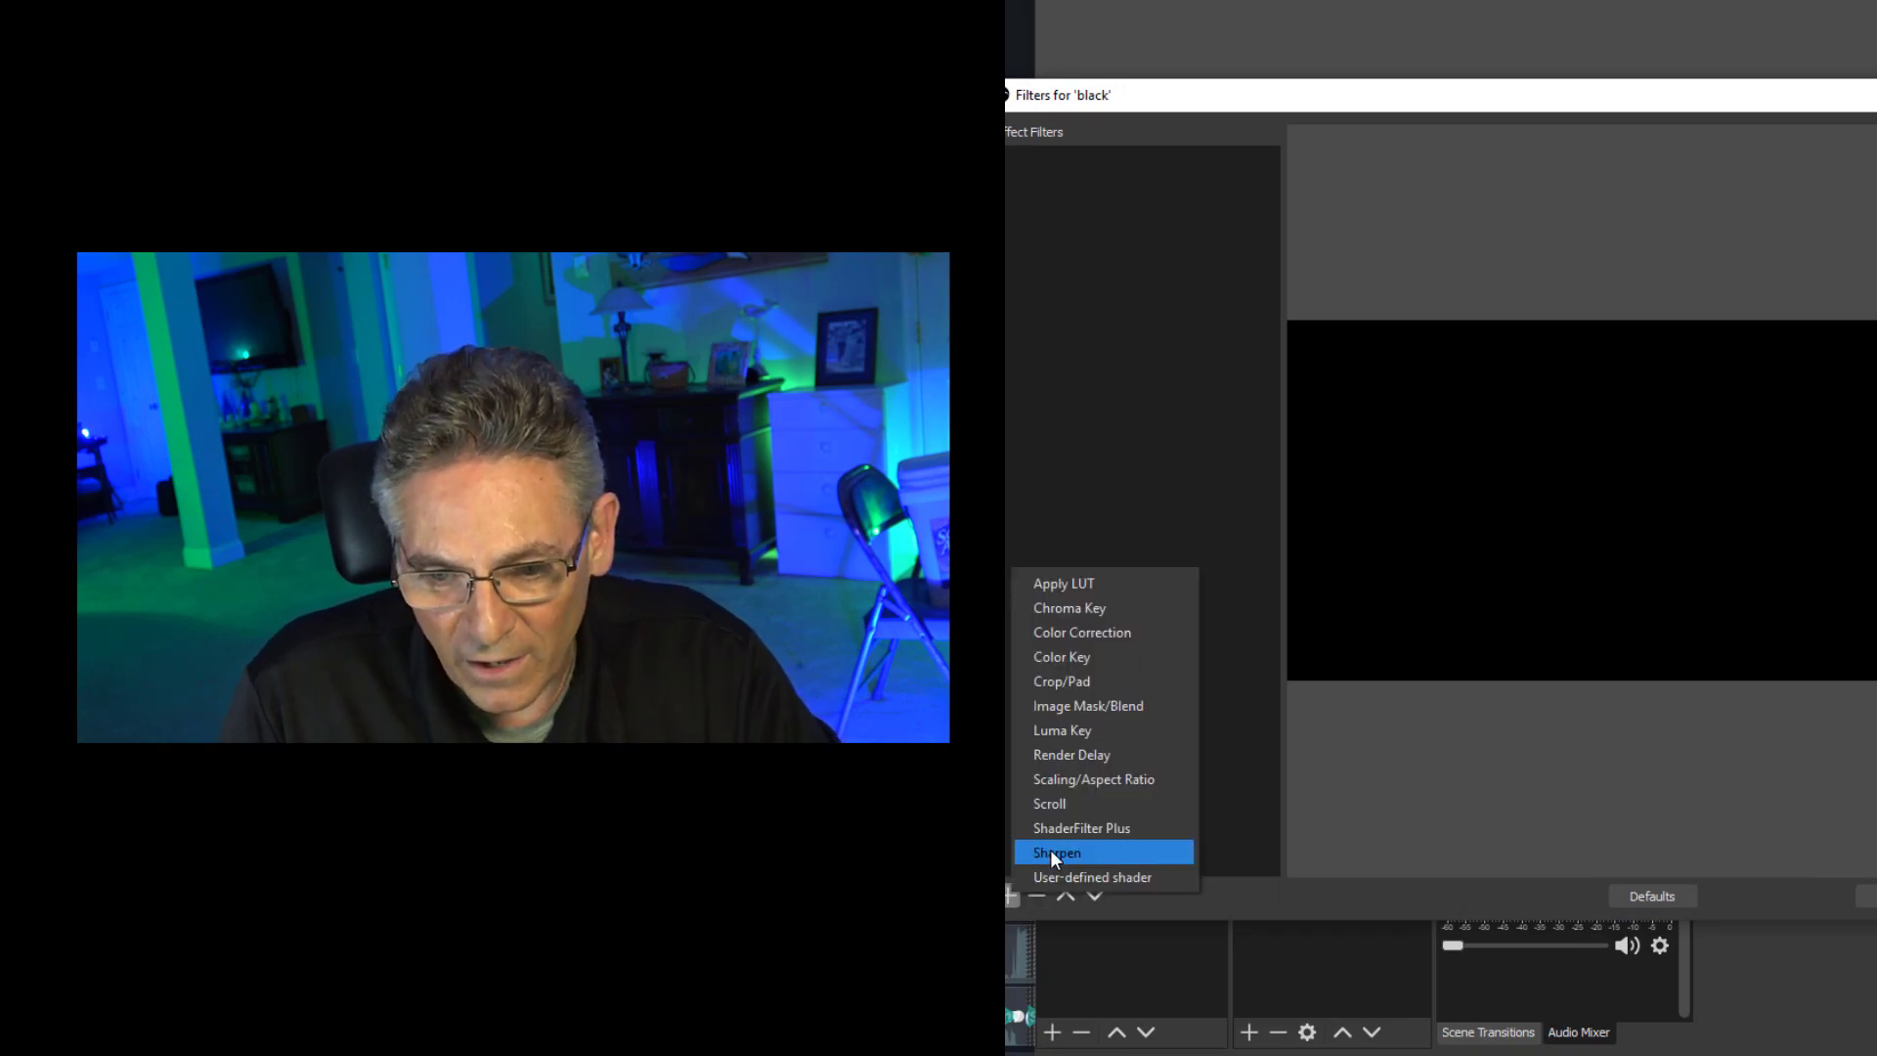
{"action": "left_click", "coordinate": [1103, 633]}
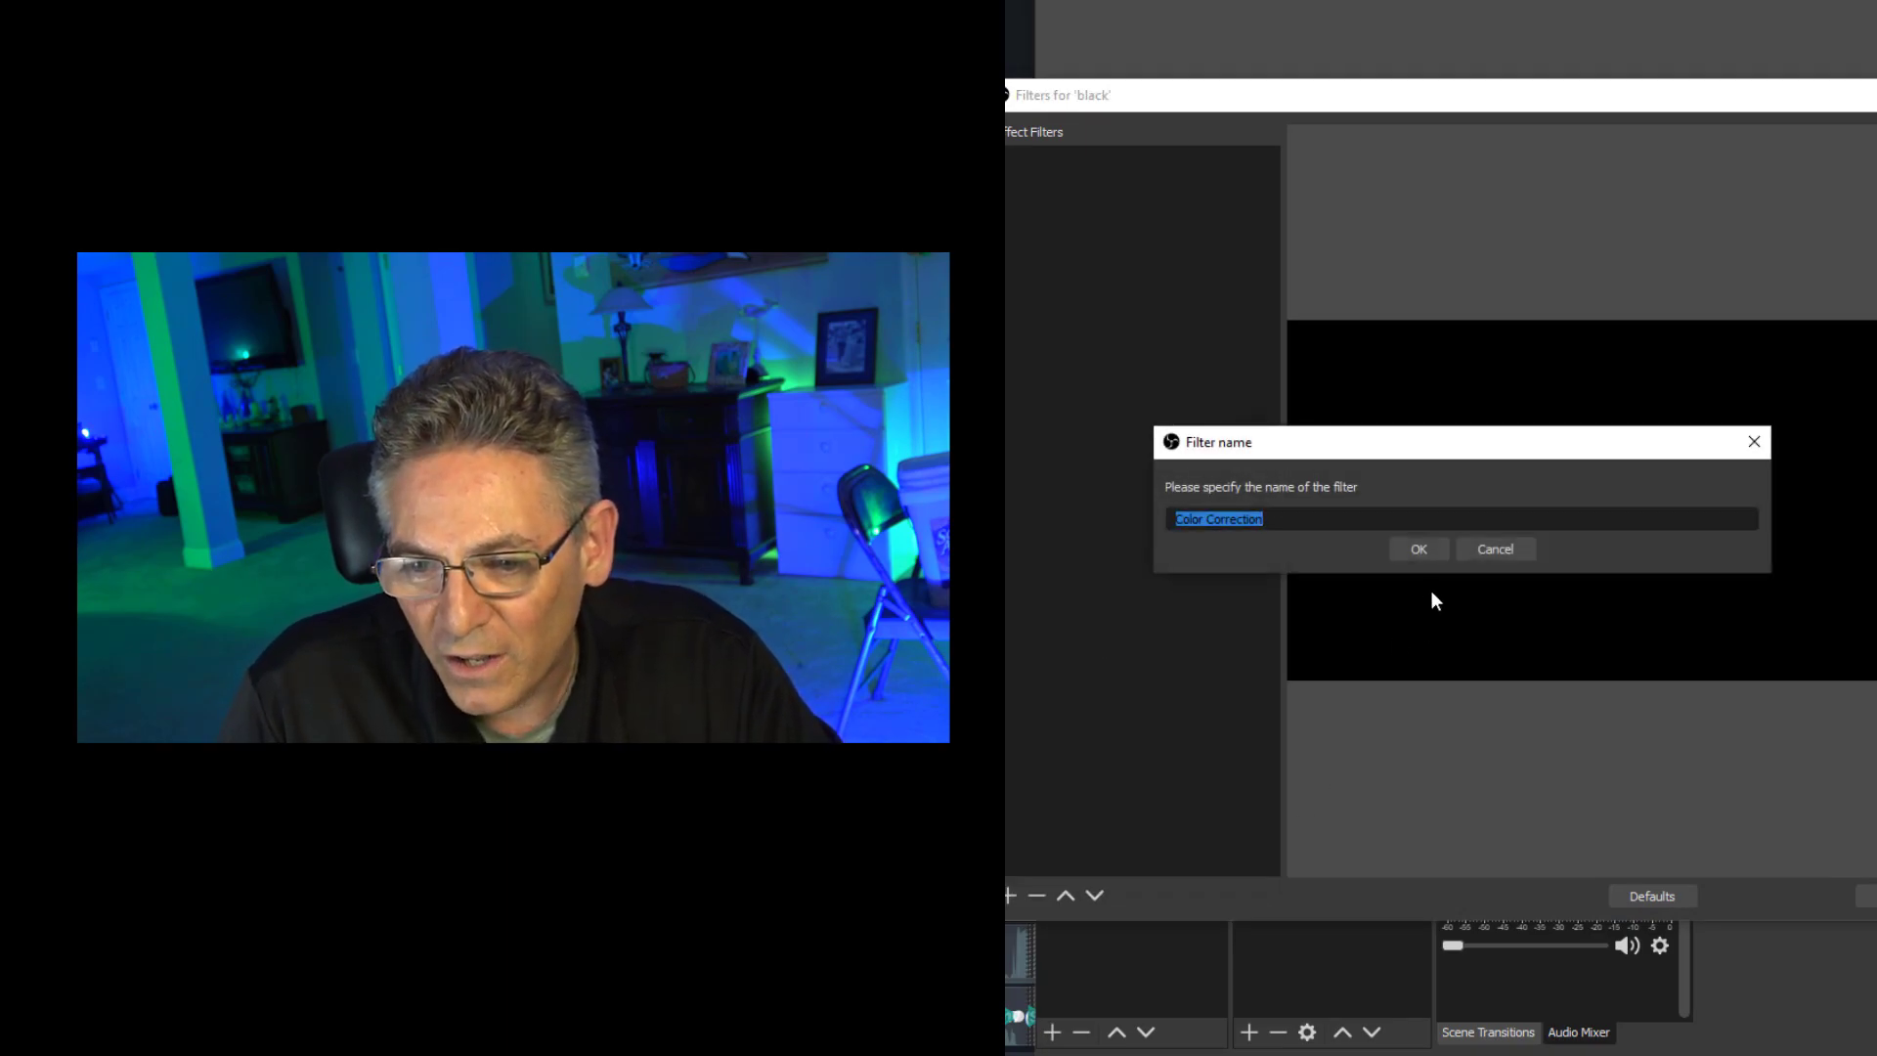
{"action": "left_click", "coordinate": [1417, 549]}
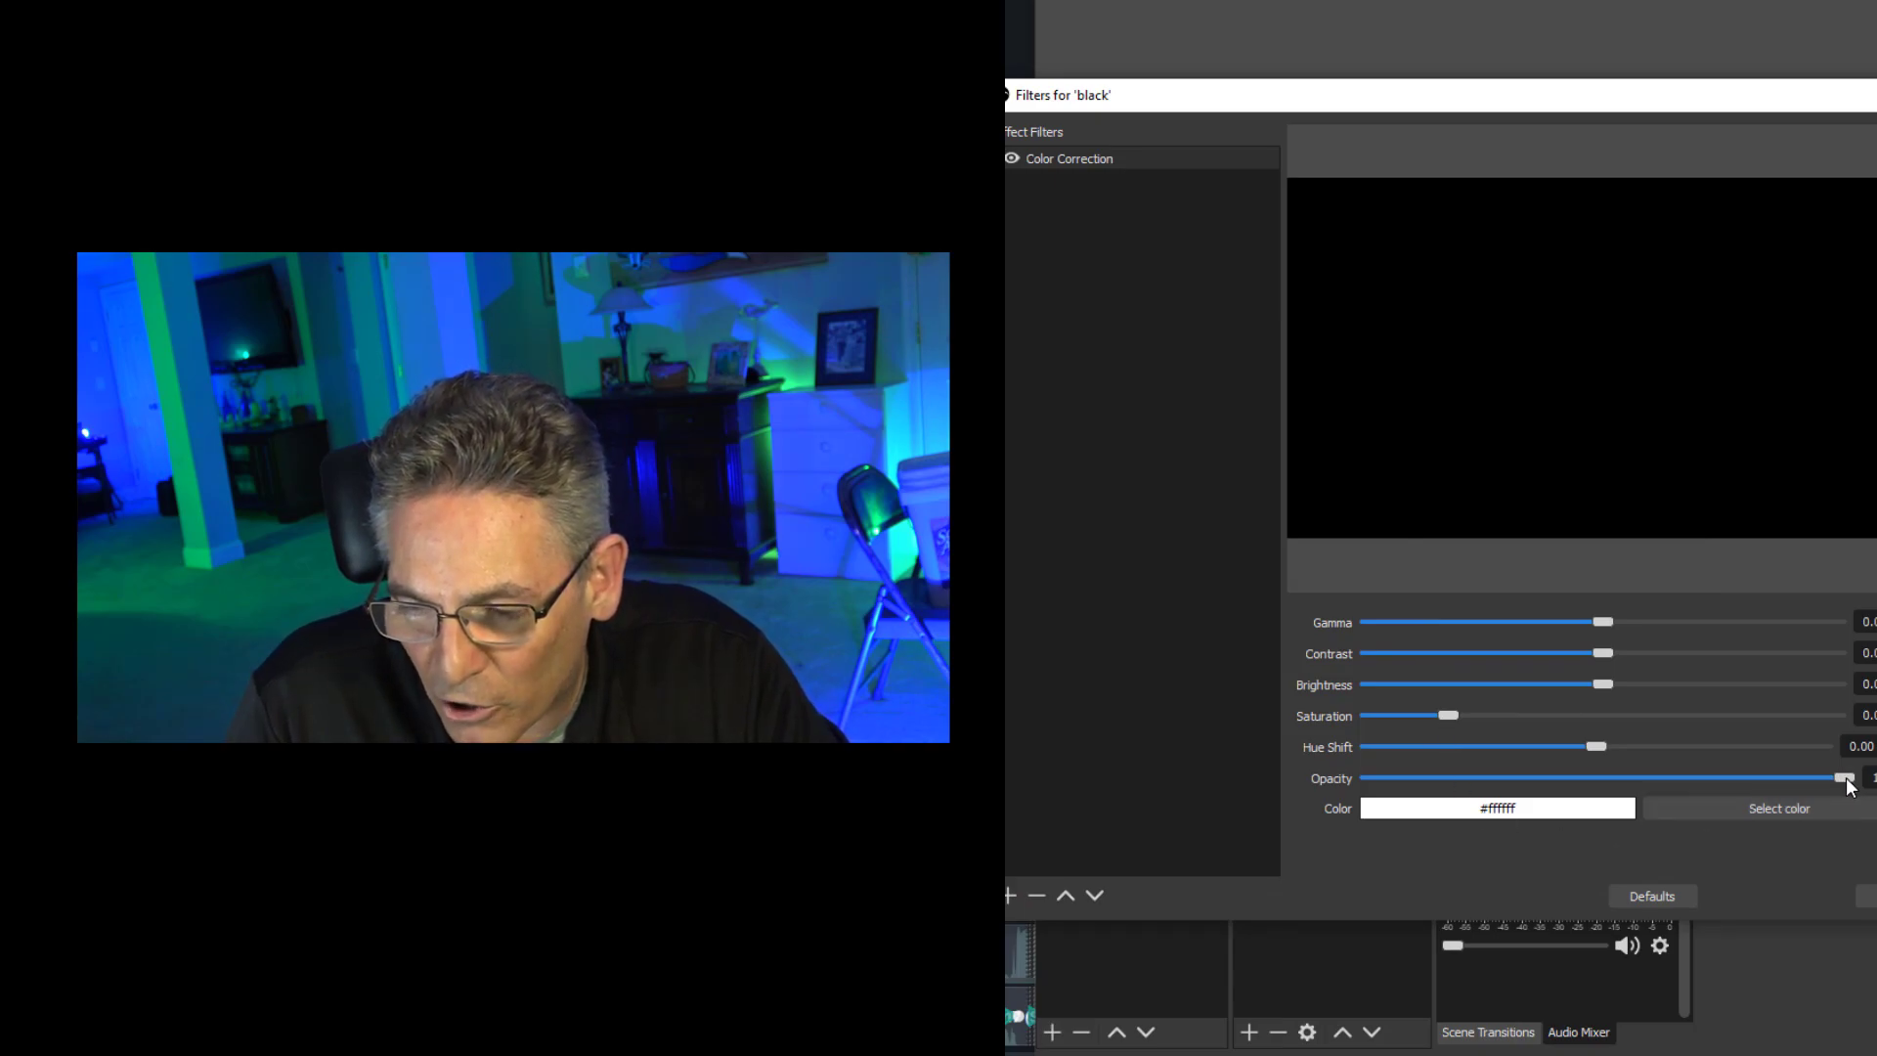
{"action": "left_click_drag", "start_coordinate": [1846, 782], "coordinate": [1614, 790]}
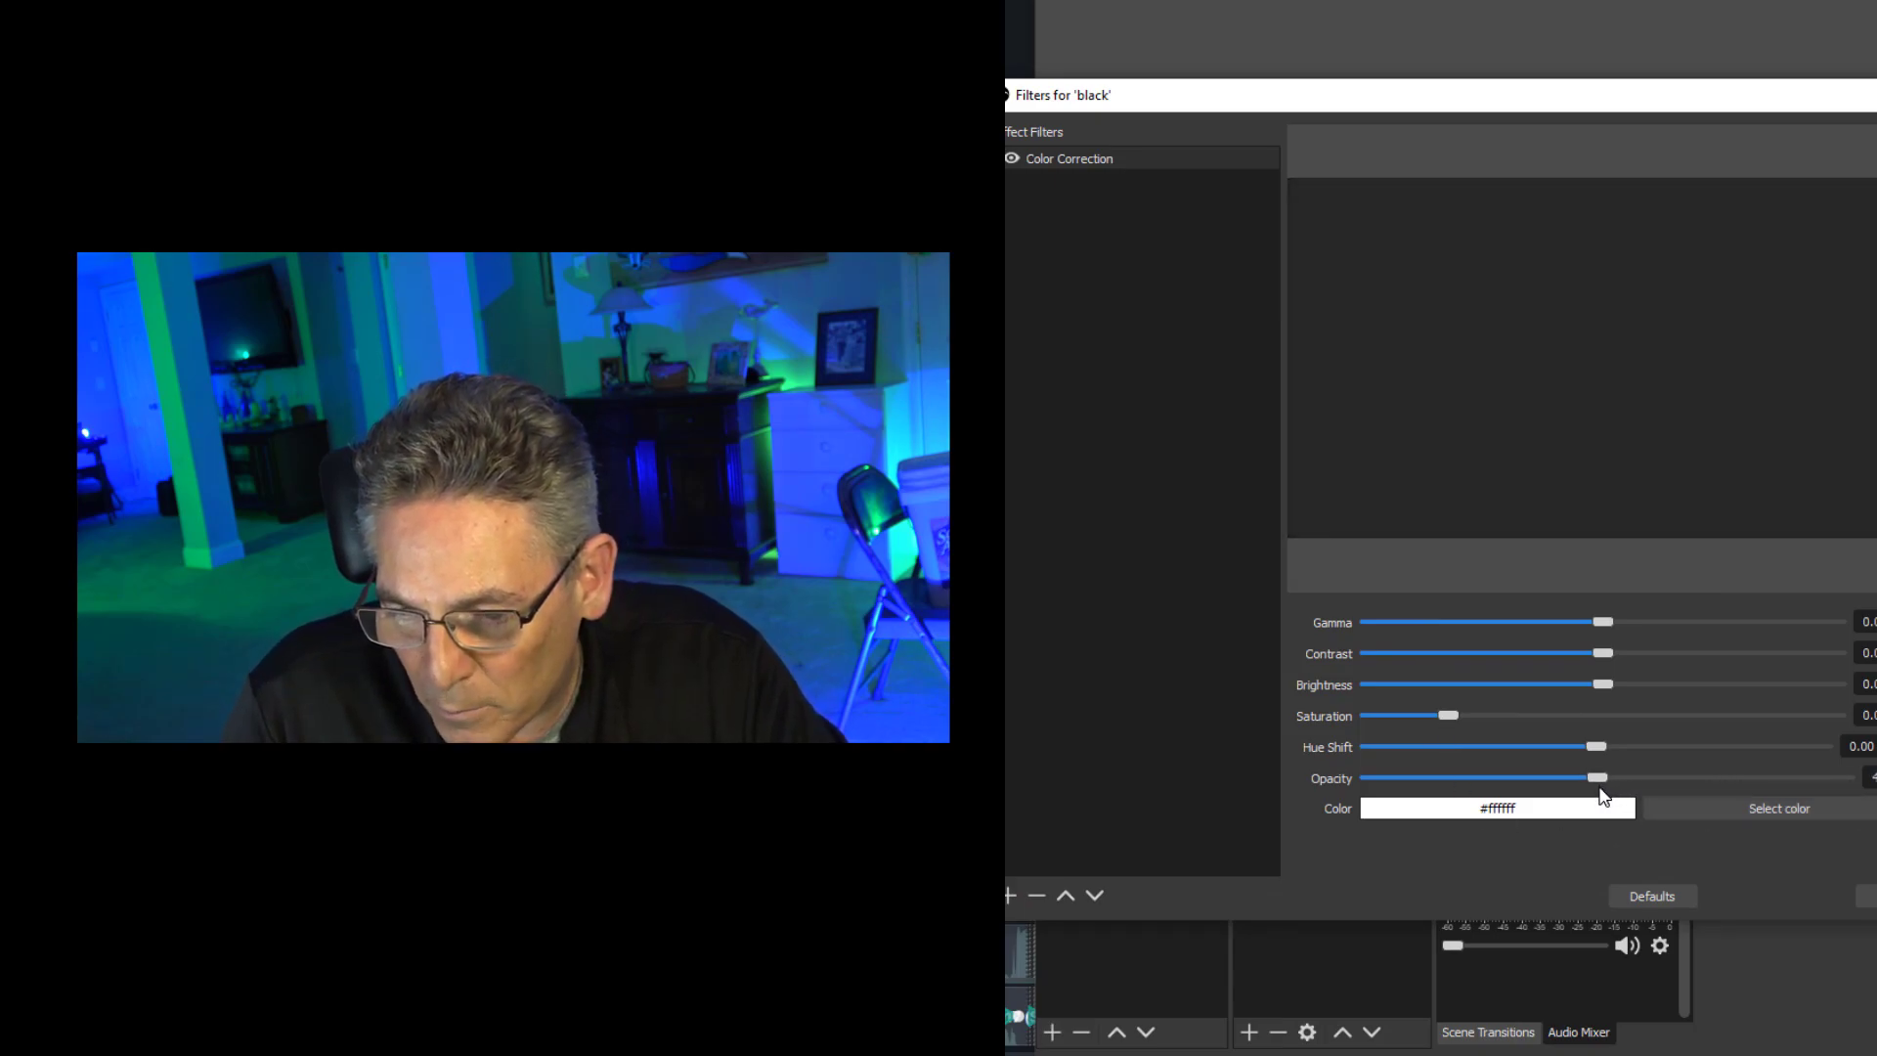
{"action": "left_click", "coordinate": [1865, 896]}
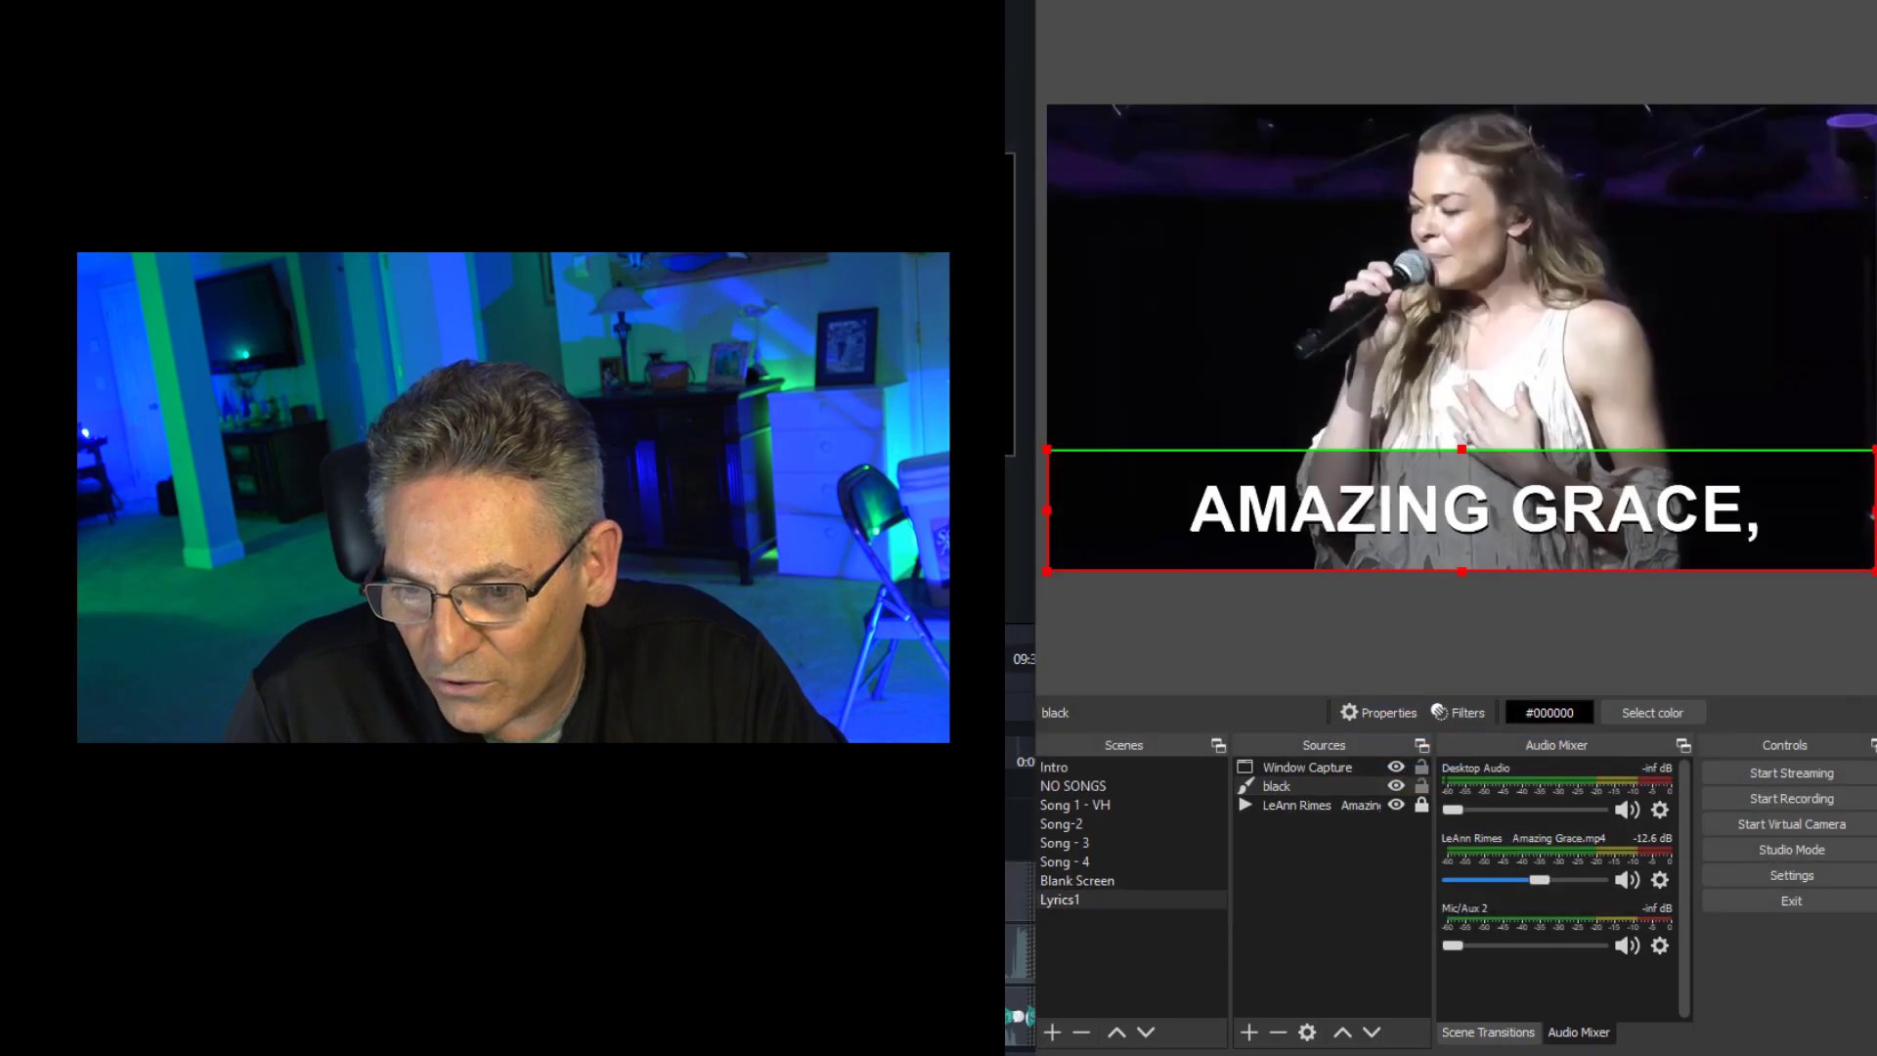
{"action": "left_click", "coordinate": [1779, 676]}
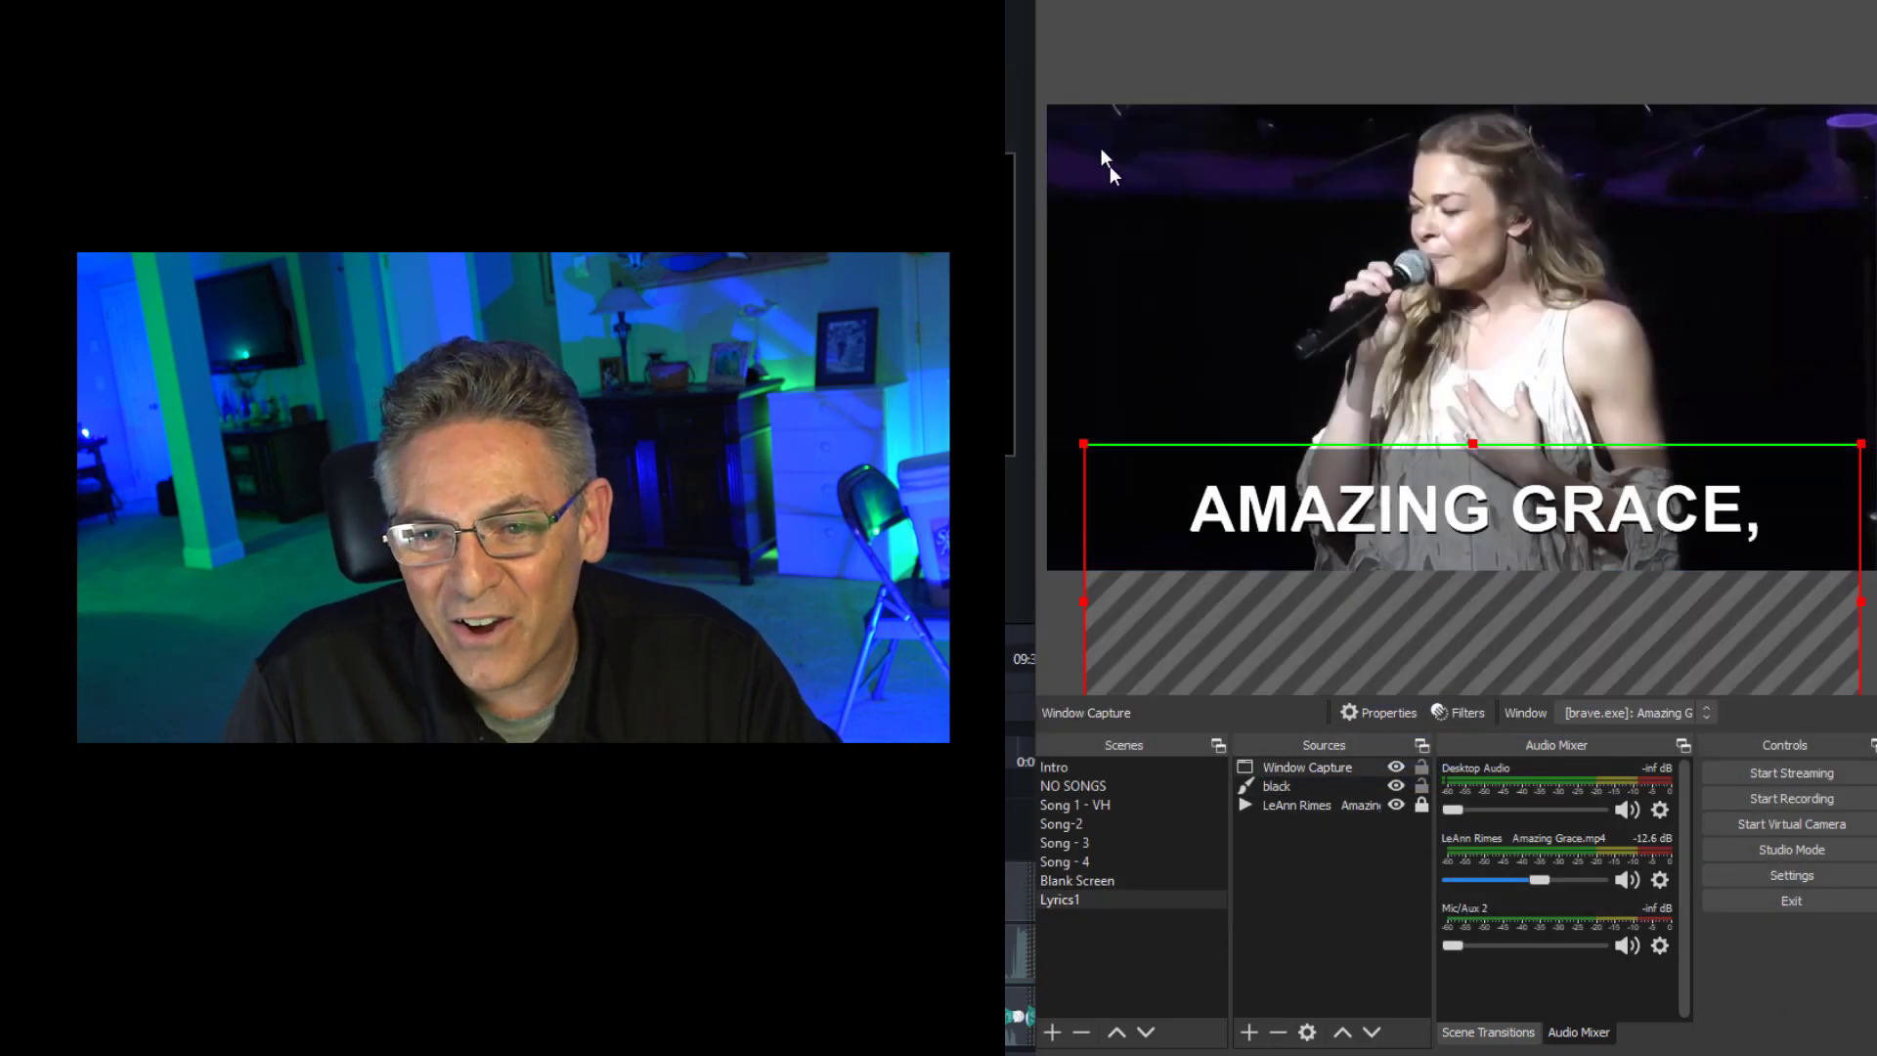
{"action": "left_click", "coordinate": [1073, 59]}
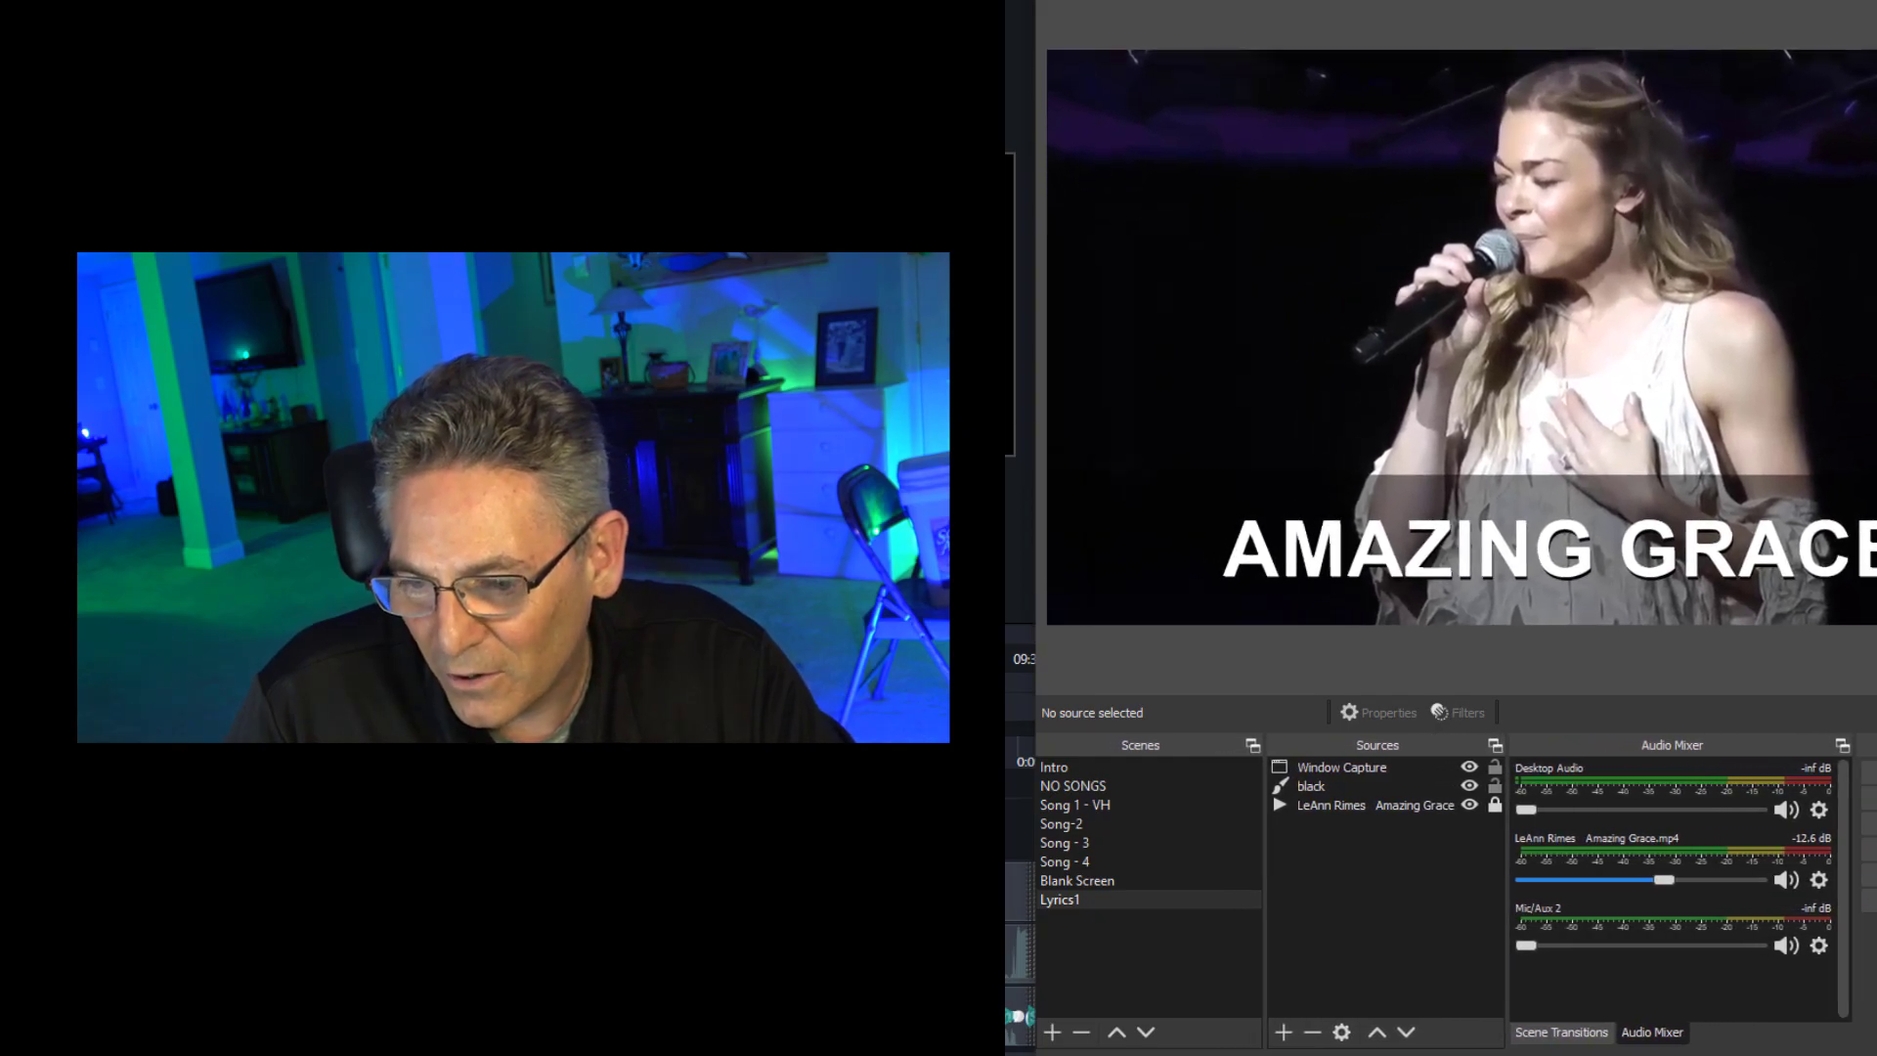
Switch OBS to the Blank Screen scene and return the Google Slides slideshow to the blank first slide
{"action": "left_click", "coordinate": [1116, 878]}
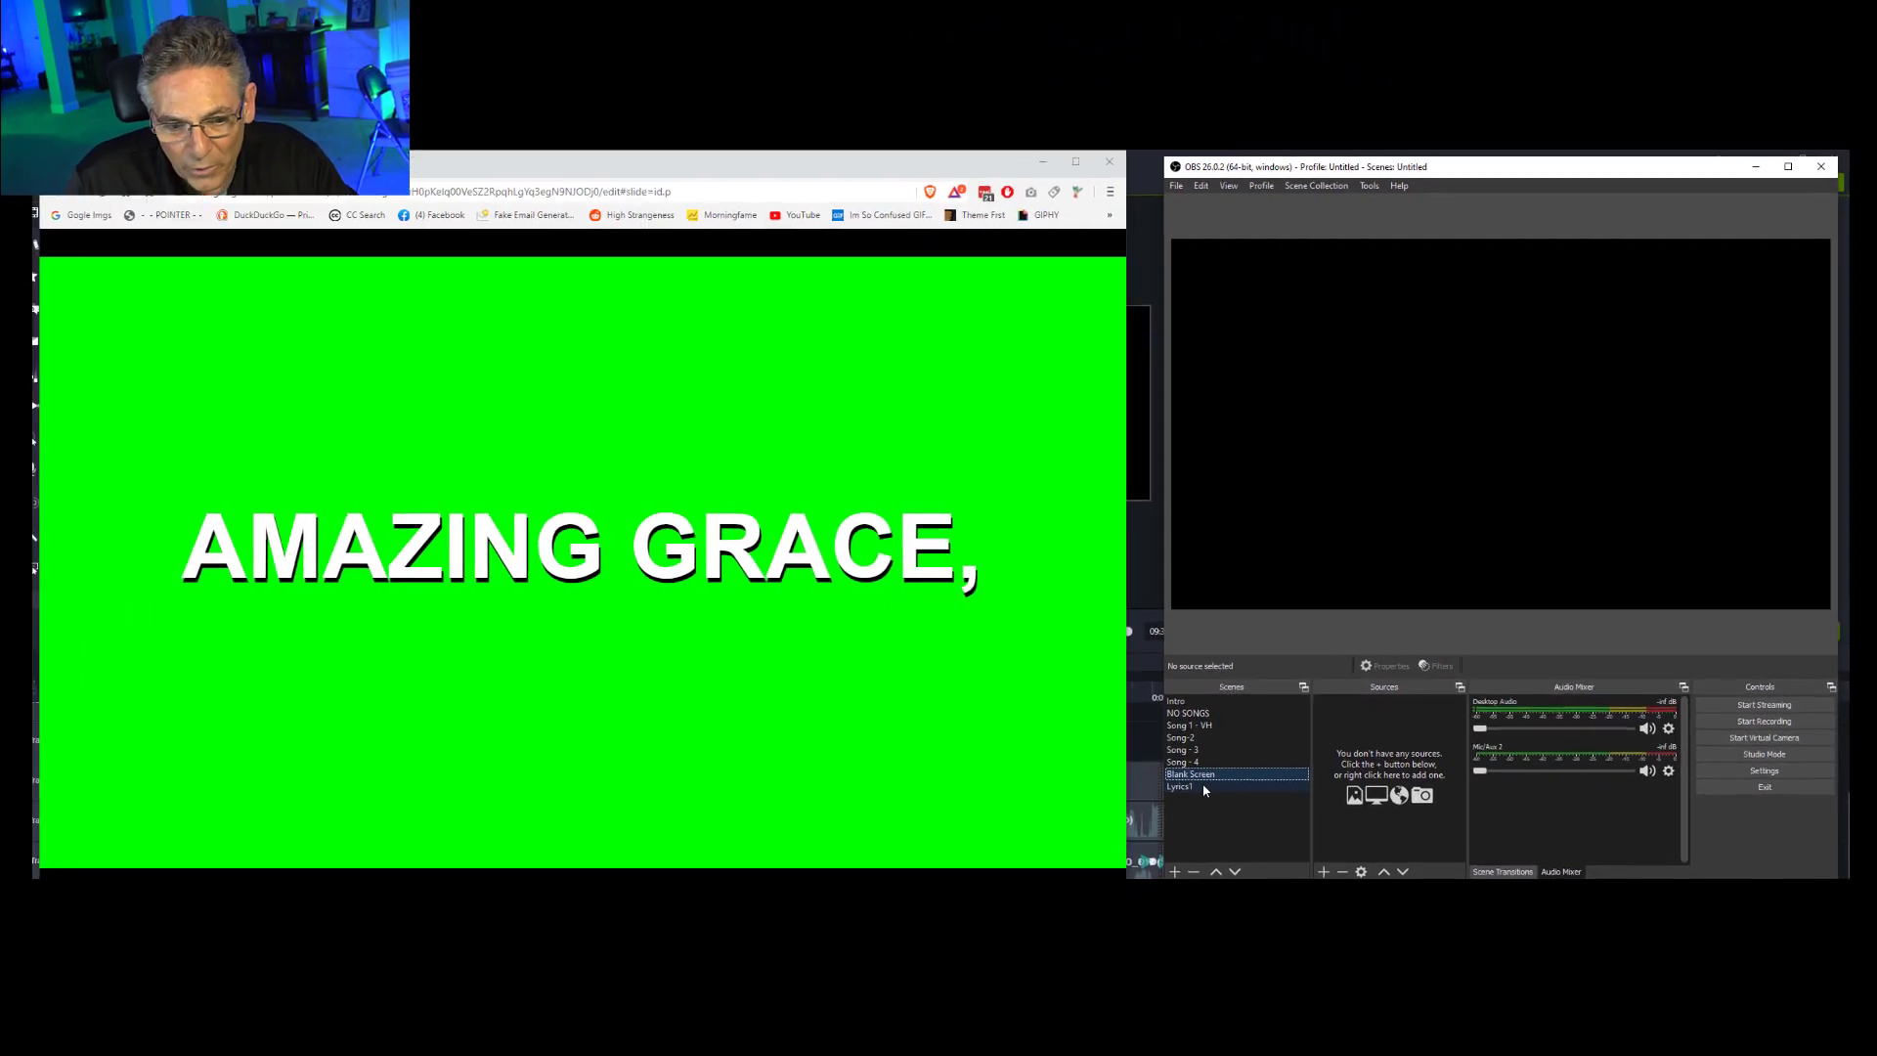
{"action": "left_click", "coordinate": [743, 731]}
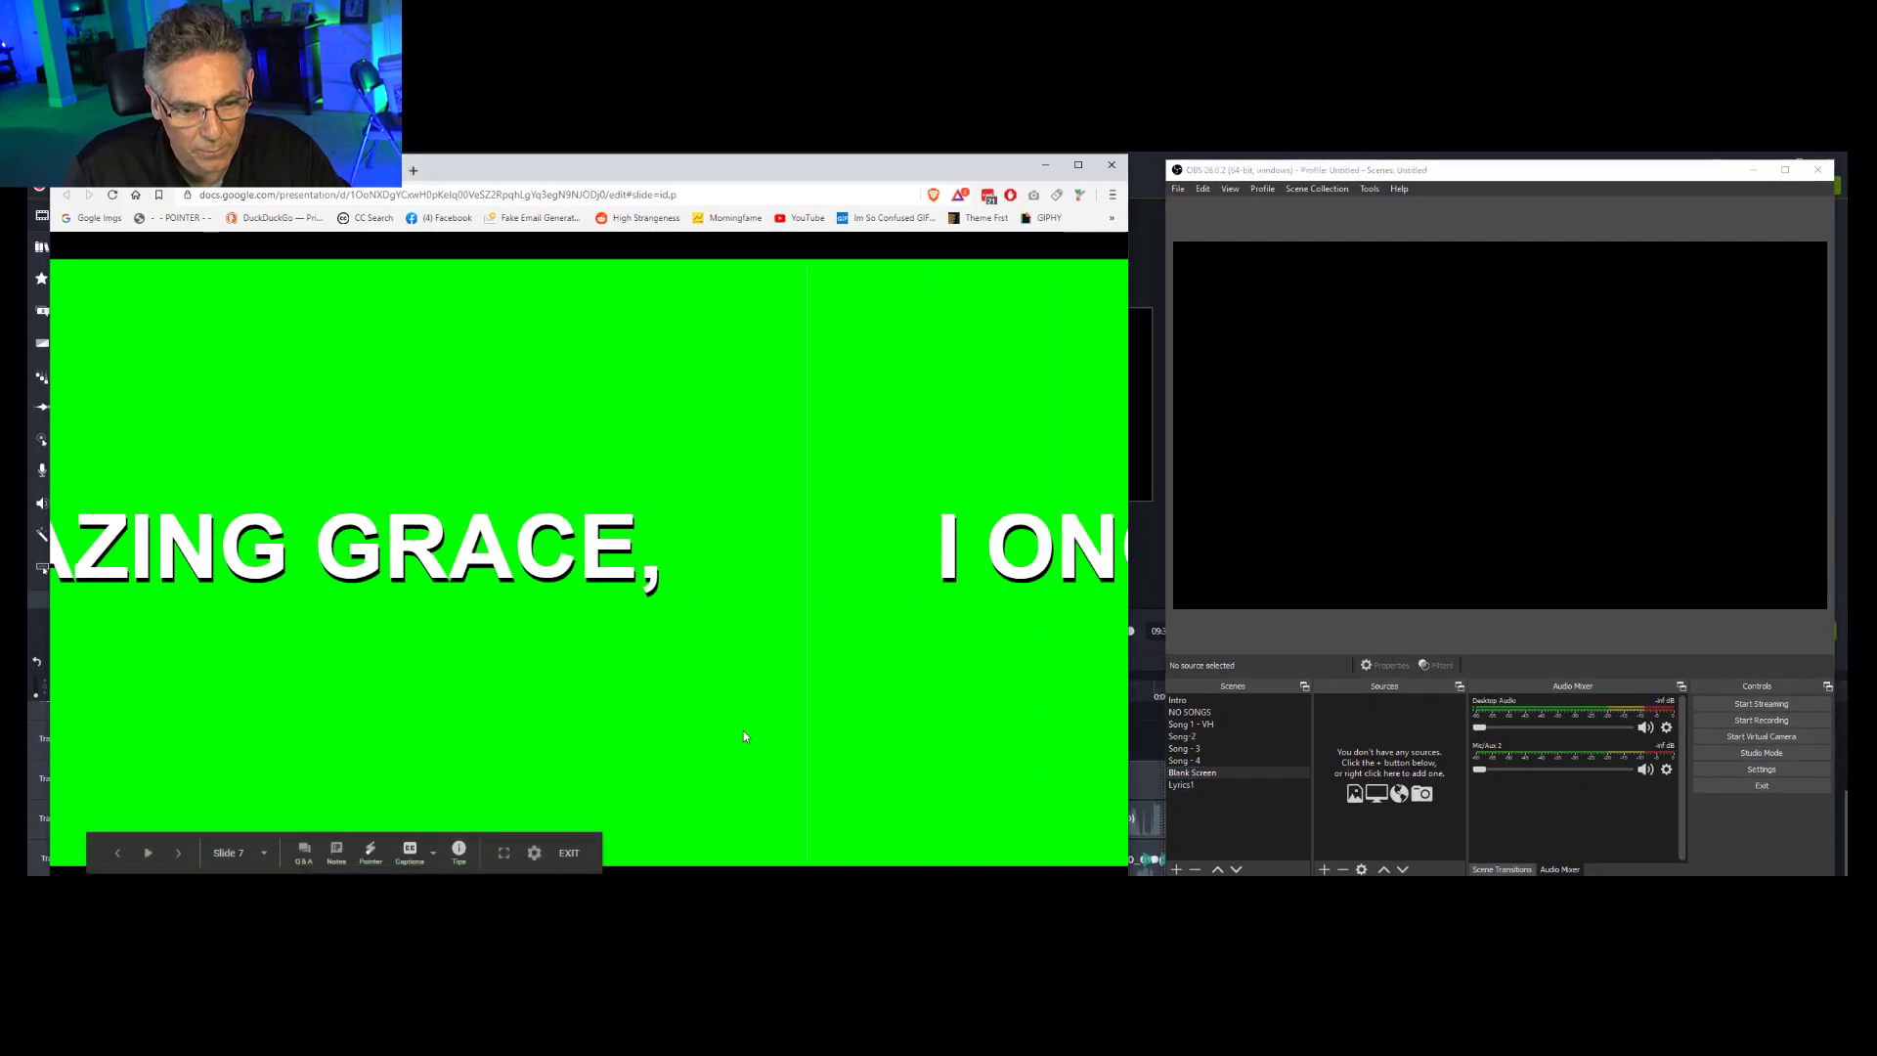
{"action": "key", "text": "Left"}
{"action": "key", "text": "Left"}
{"action": "key", "text": "Left"}
{"action": "key", "text": "Left"}
{"action": "key", "text": "Left"}
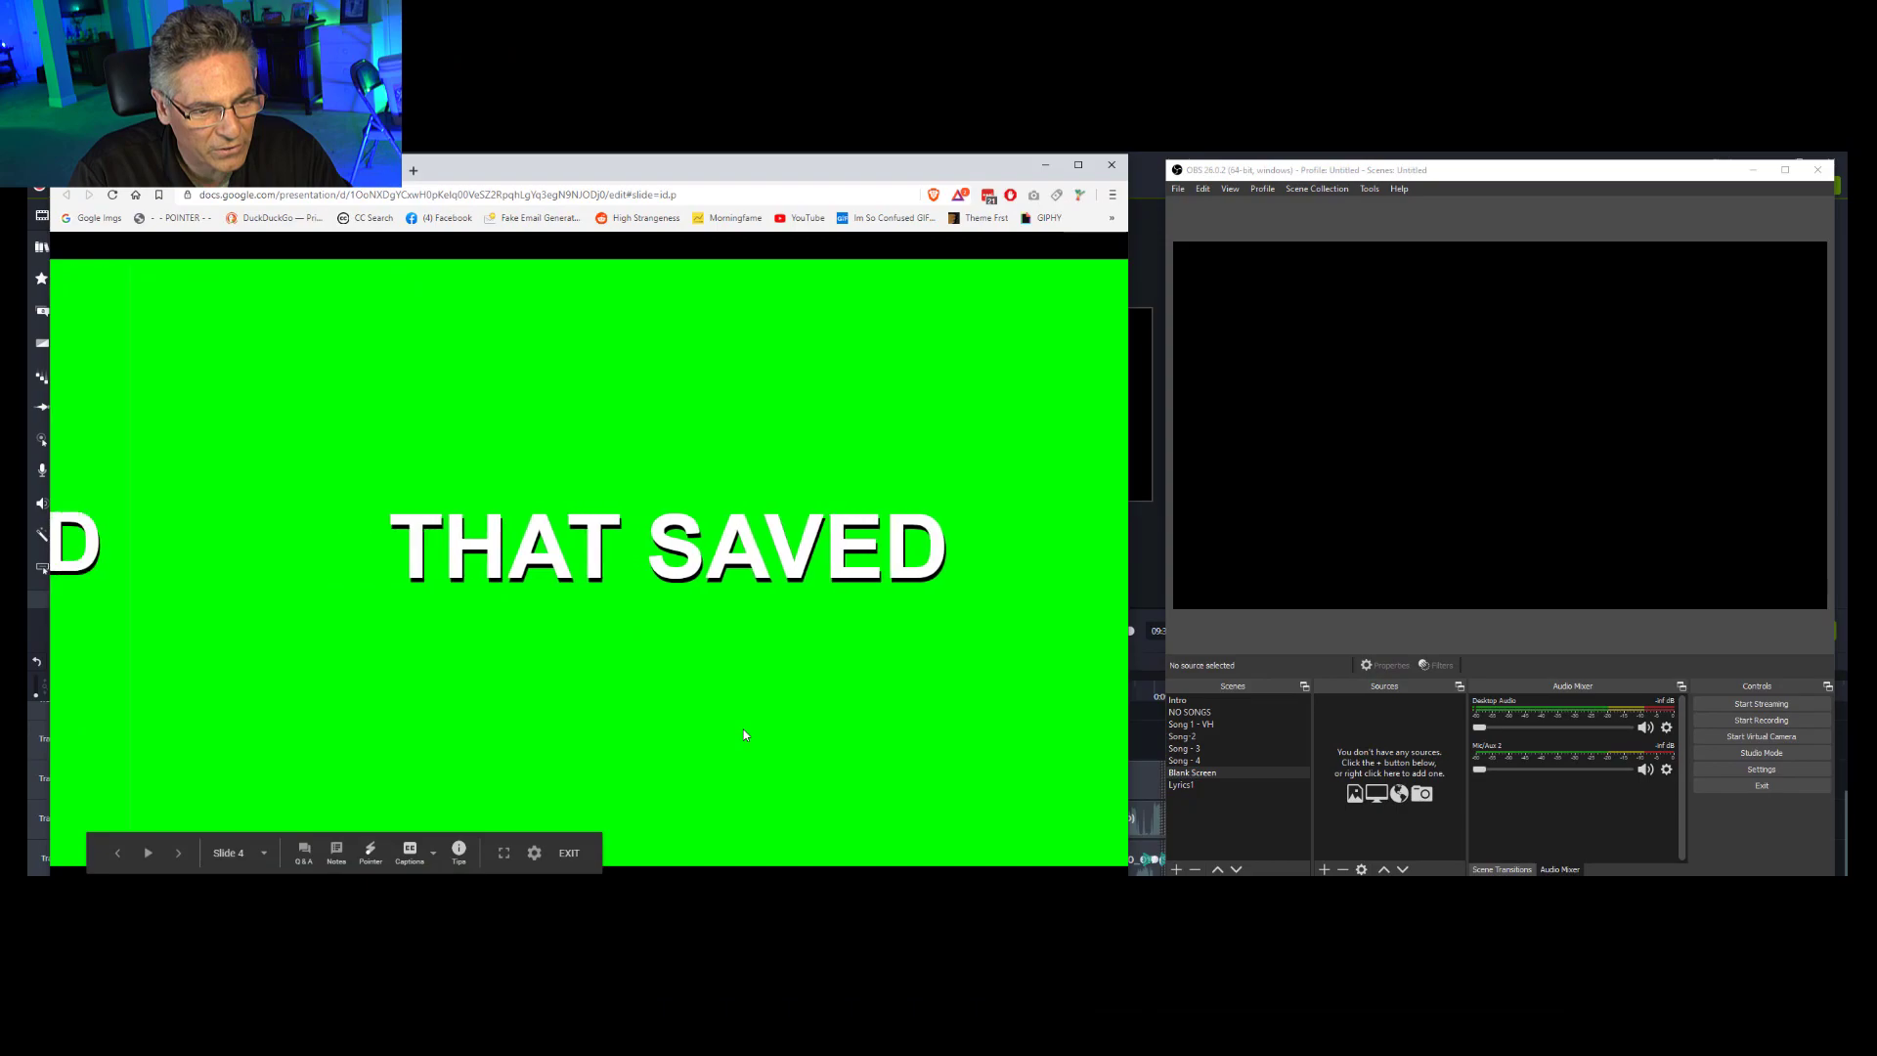
{"action": "key", "text": "Left"}
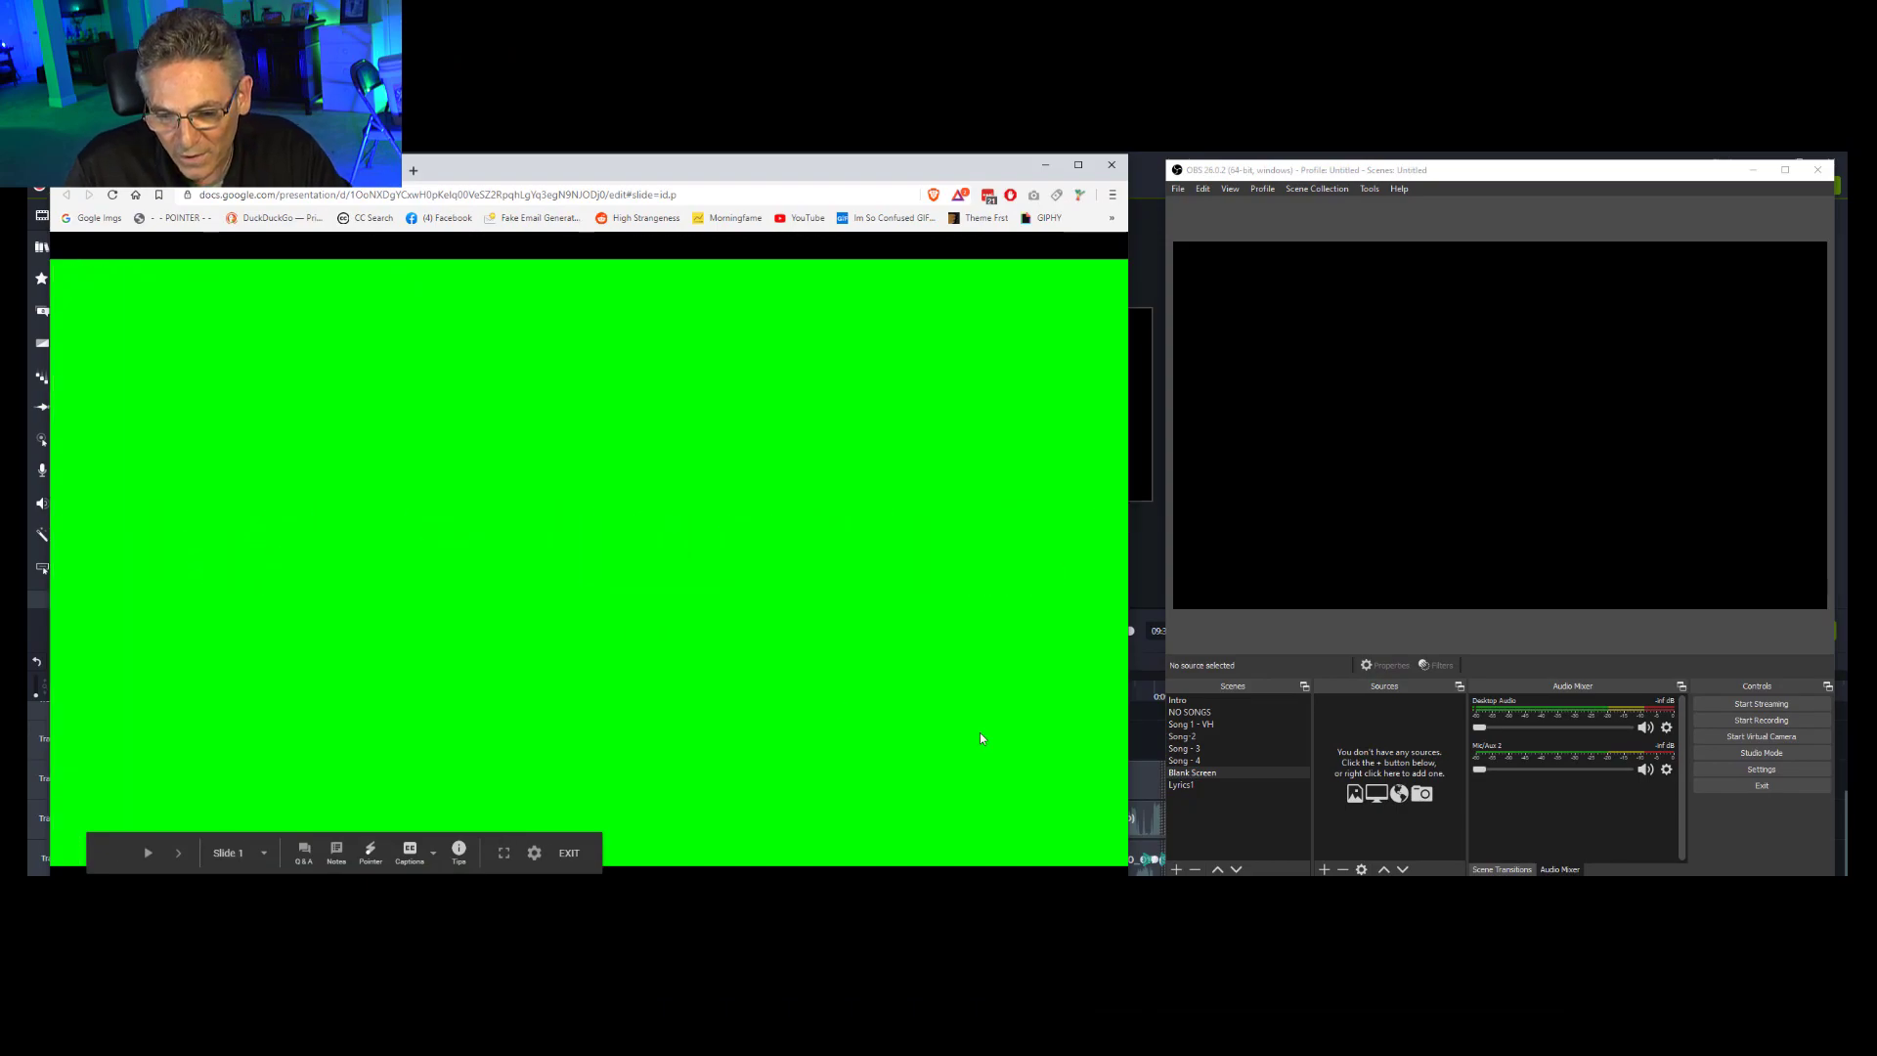
Switch OBS to the Lyrics1 scene to play the video and advance the slideshow to the first "AMAZING GRACE," lyric
{"action": "left_click", "coordinate": [1187, 784]}
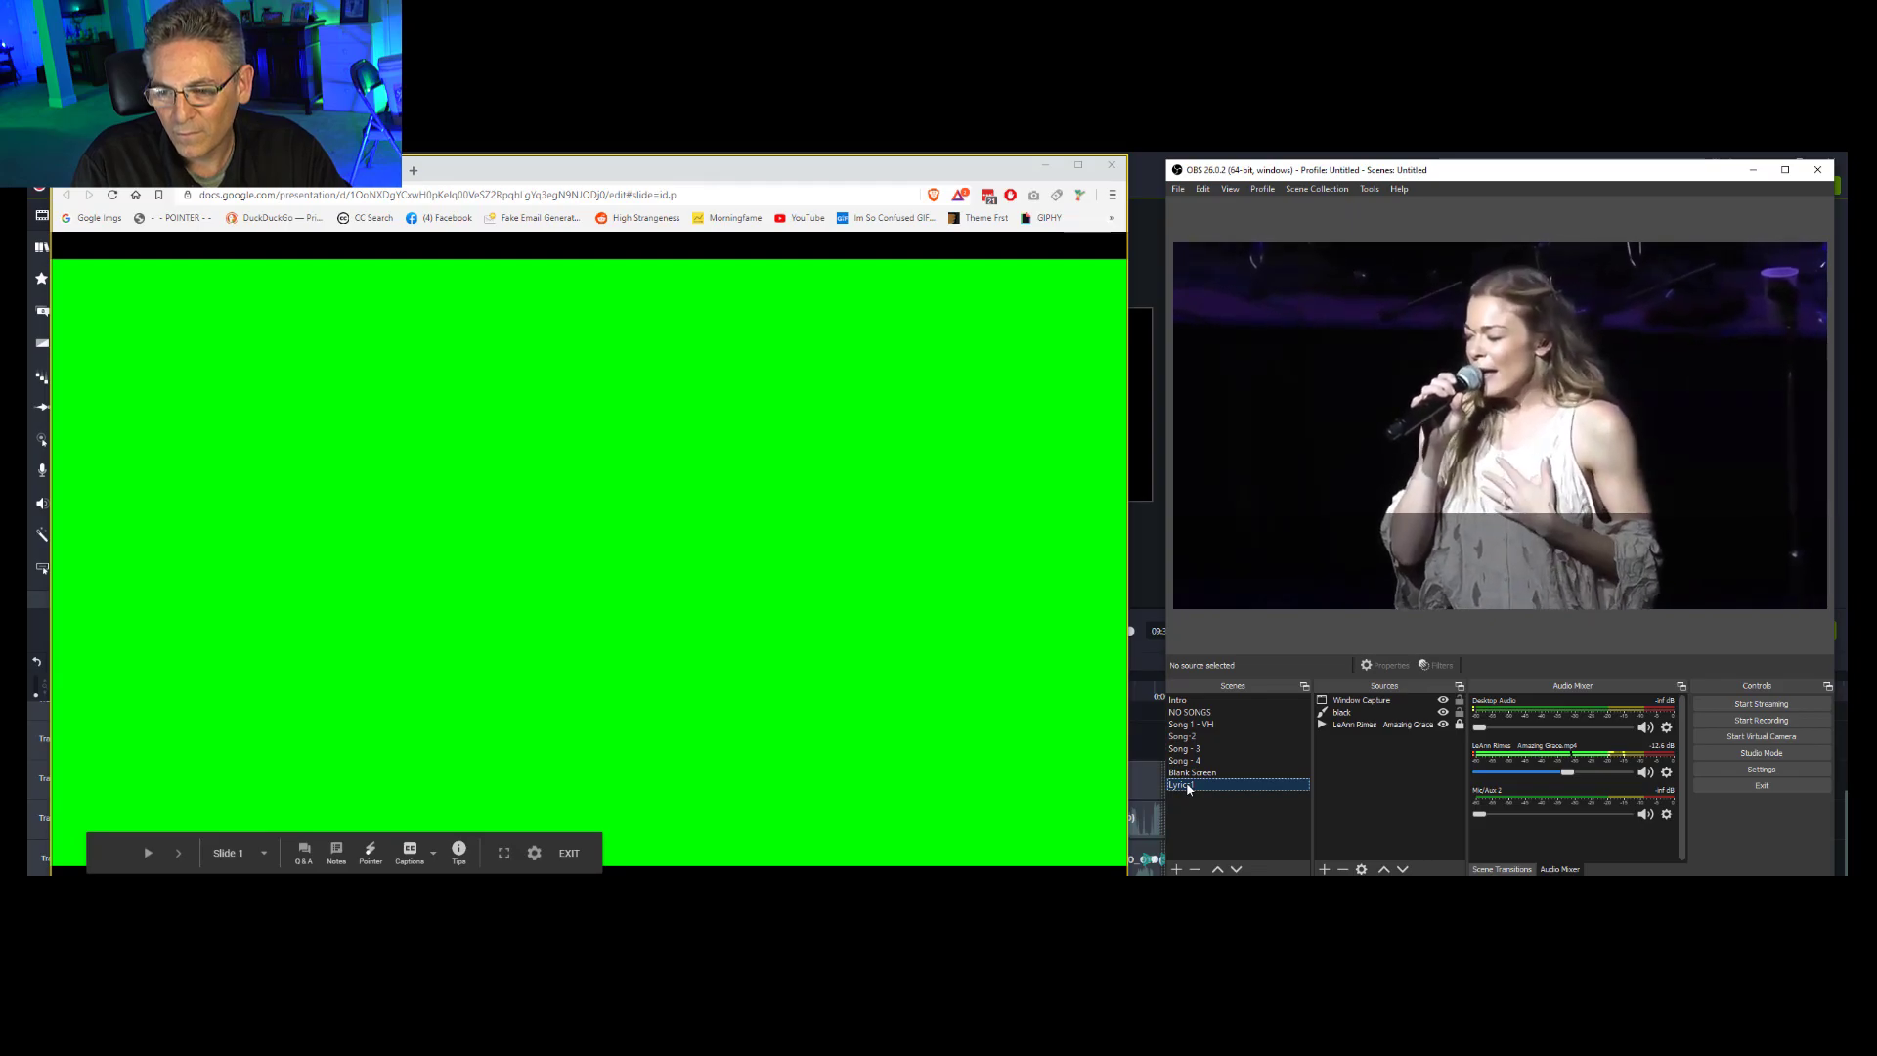
{"action": "left_click", "coordinate": [1040, 674]}
{"action": "key", "text": "Right"}
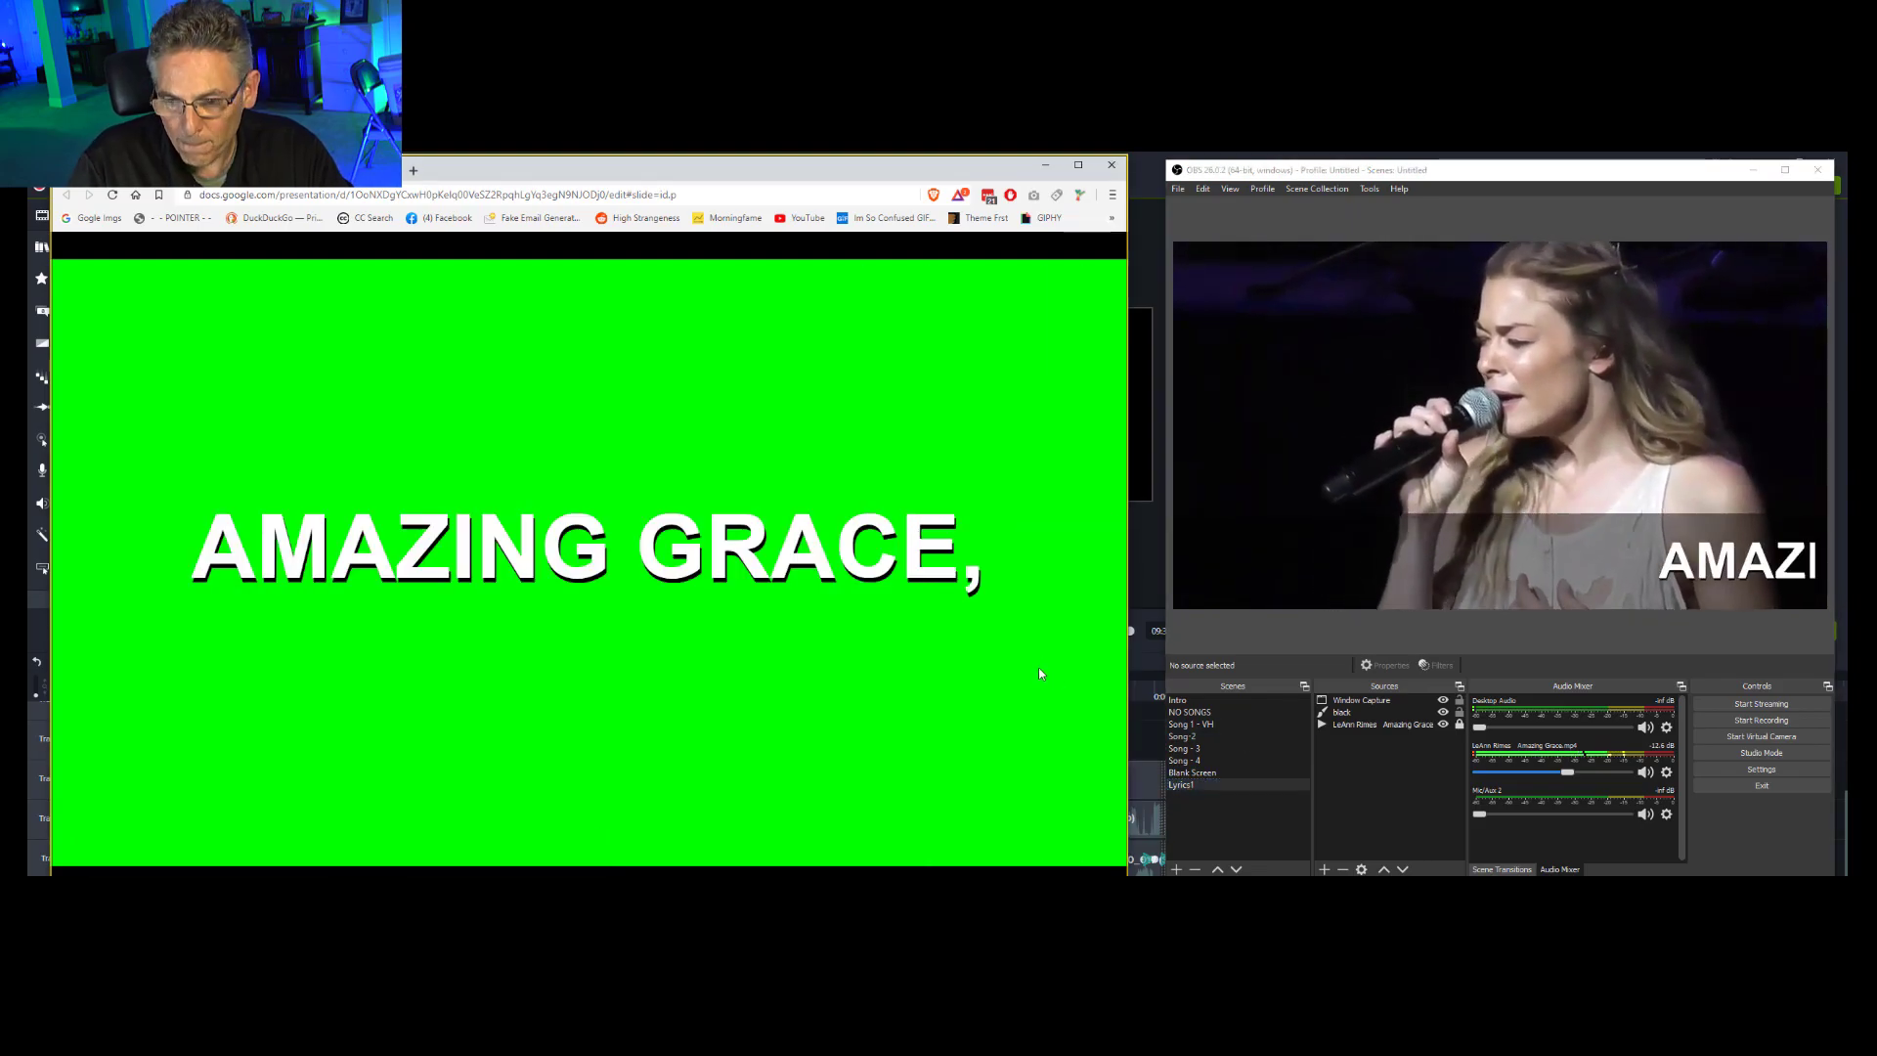